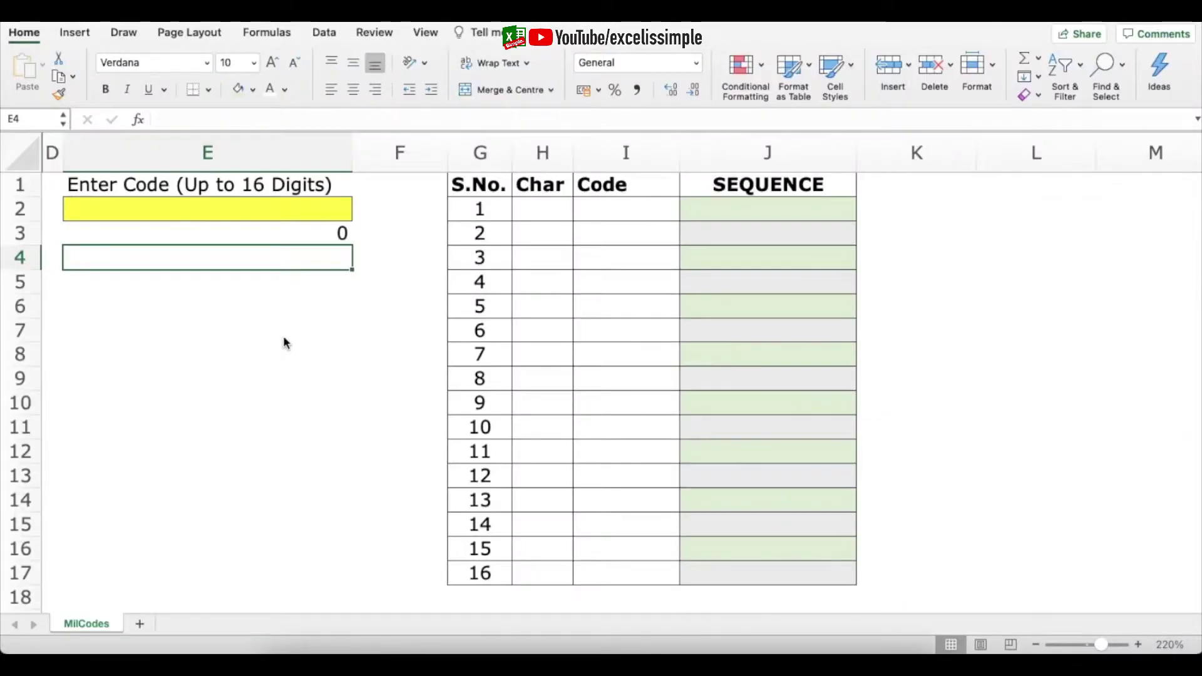
Enter the test codes axy12345, ba234fhx and oerixeer22 in E2 in turn, checking the table each time
left_click(233, 208)
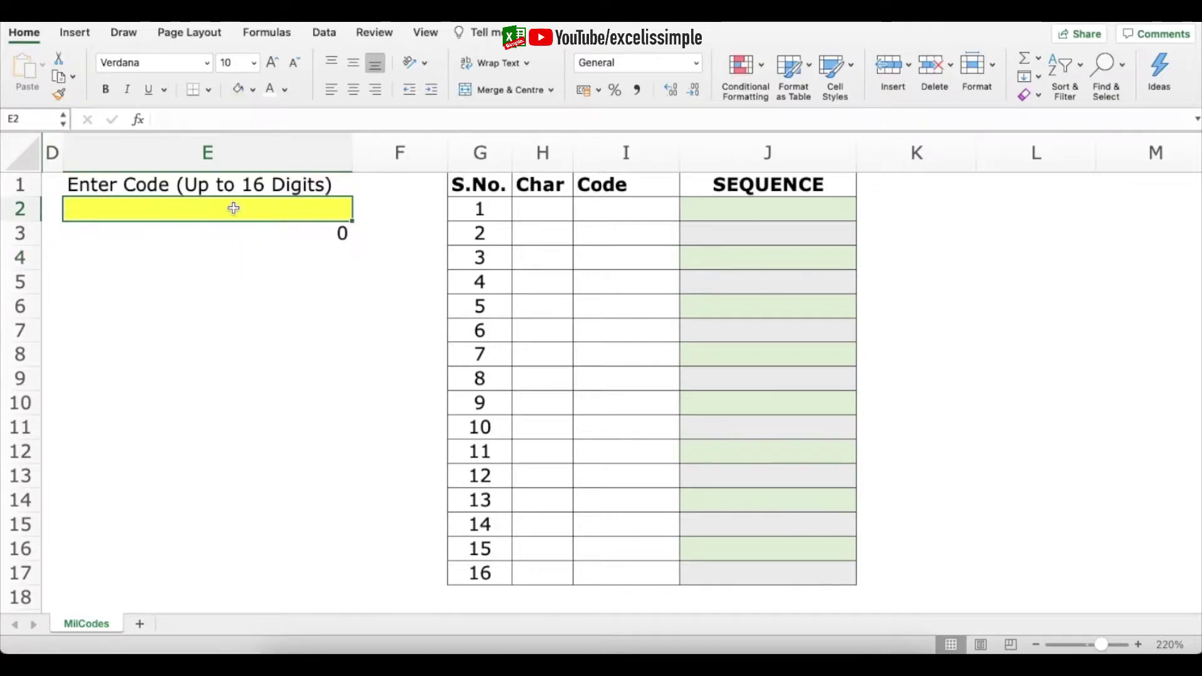
type("axy")
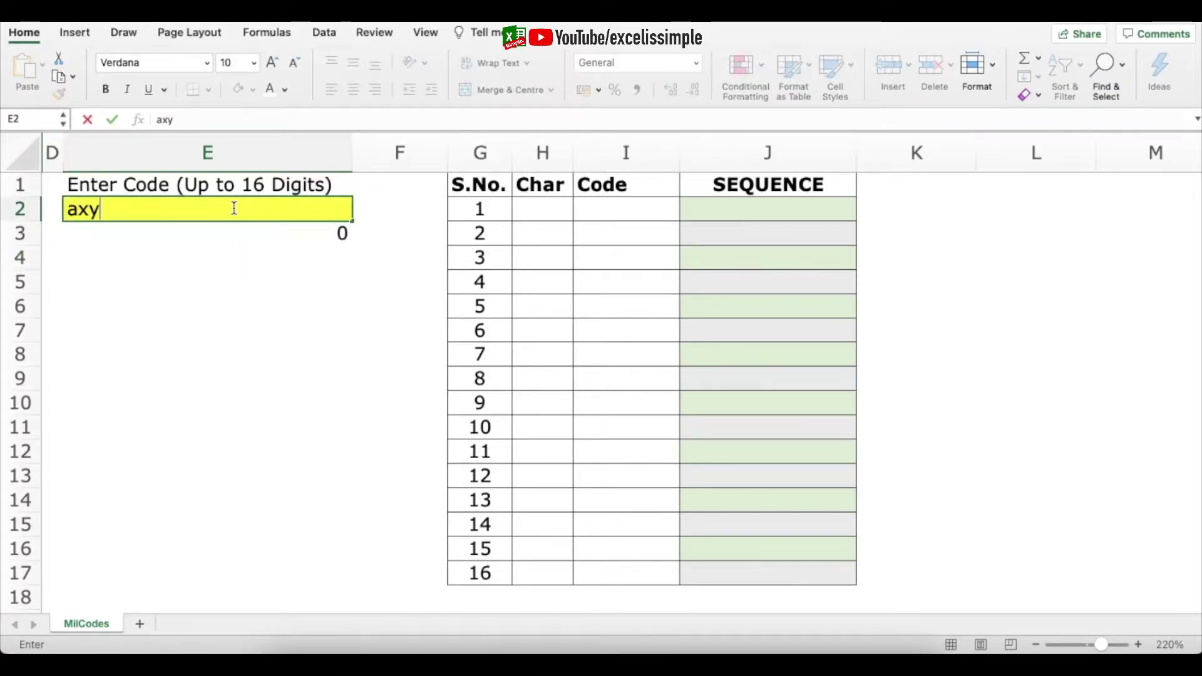
type("12345")
key("Return")
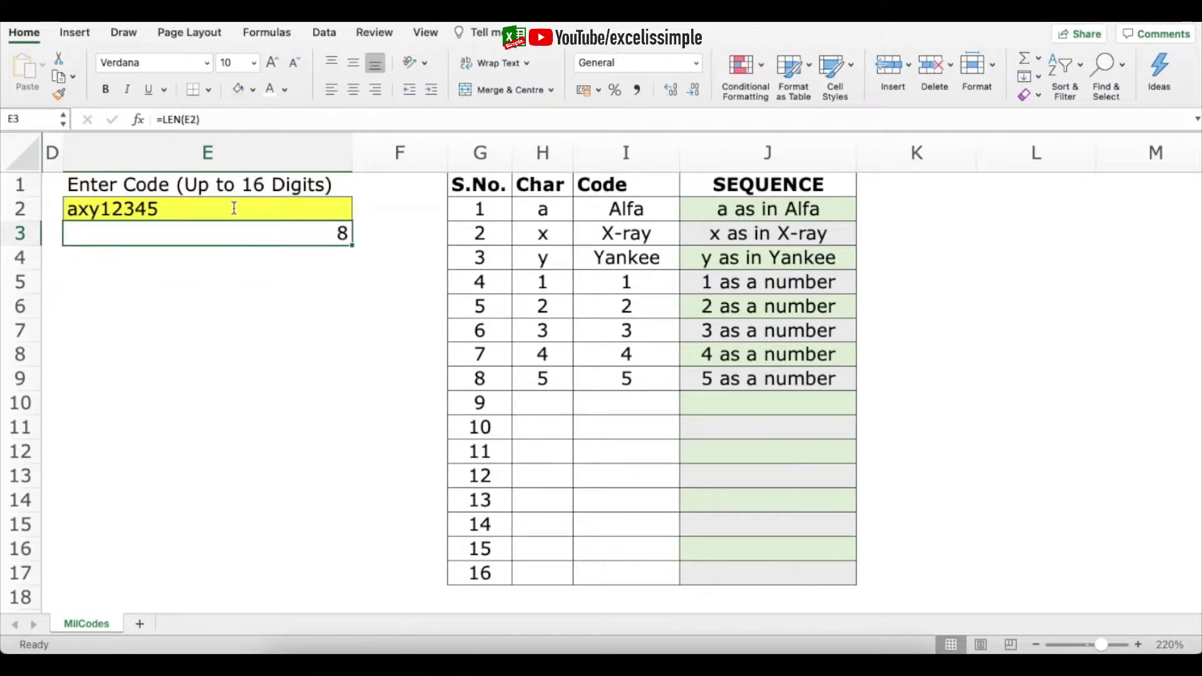
left_click(235, 207)
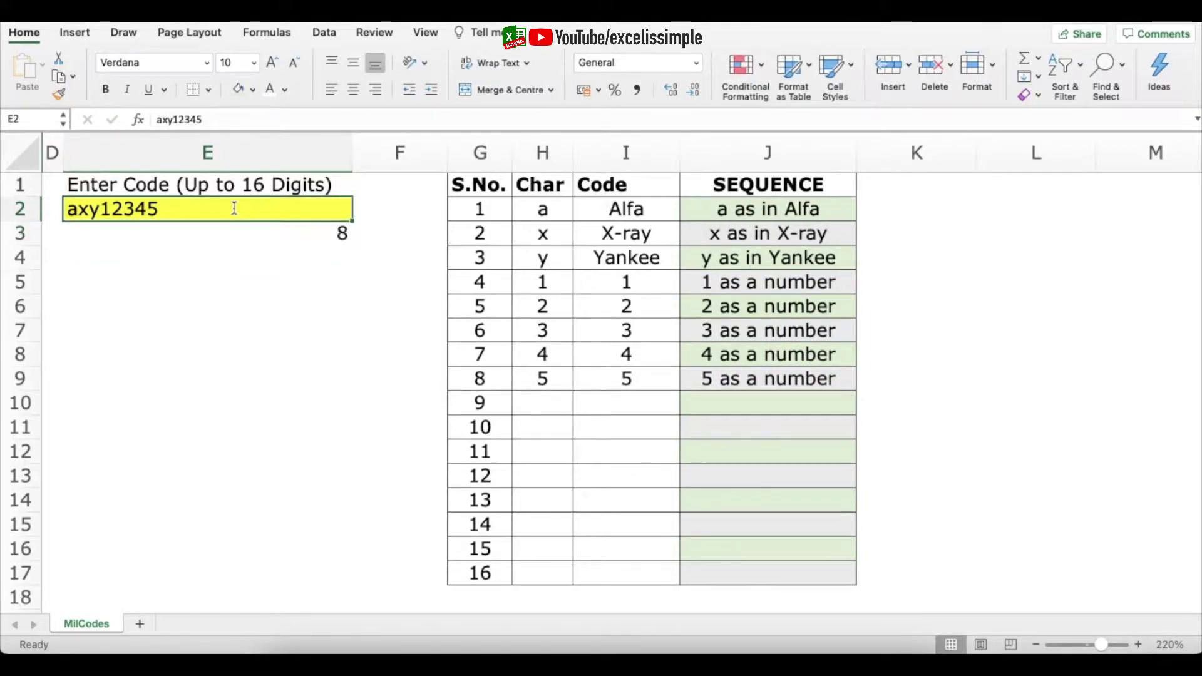
type("ba234fhx")
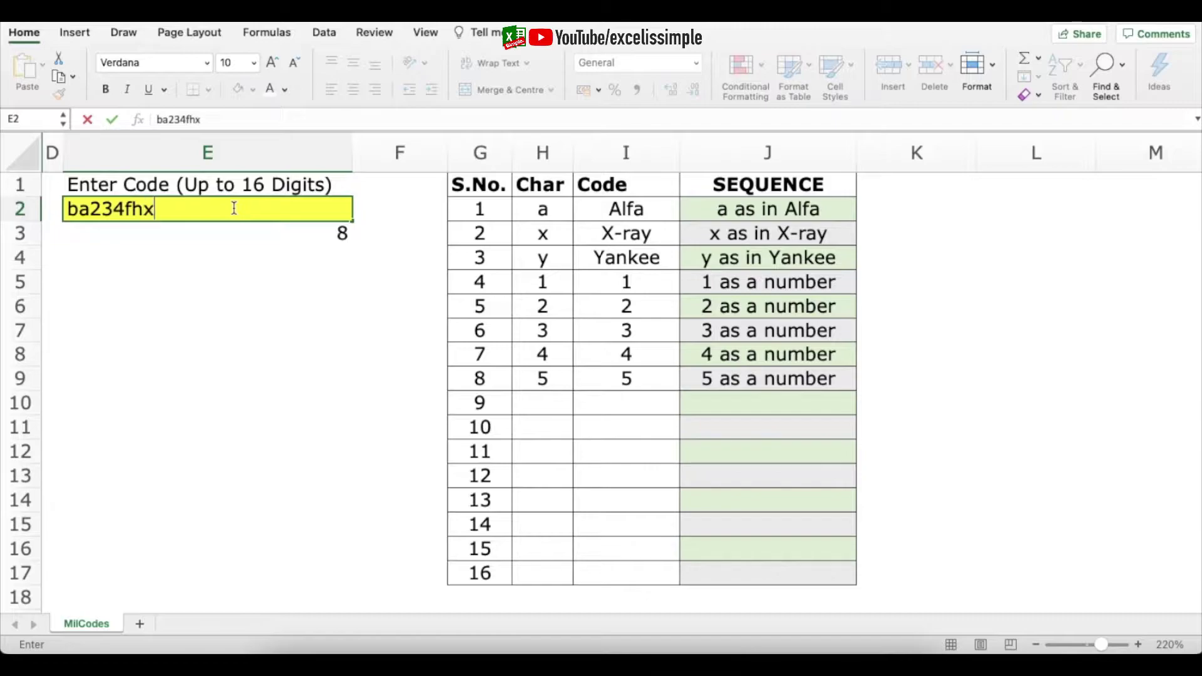
key("Return")
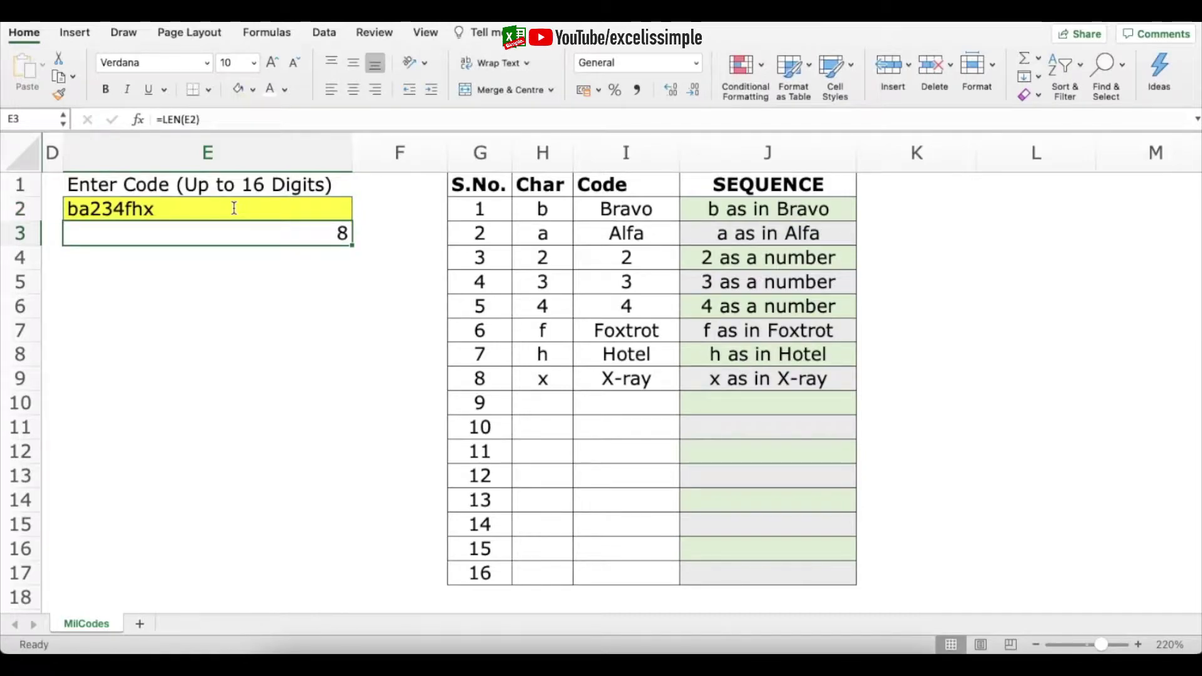
left_click(234, 208)
type("oe")
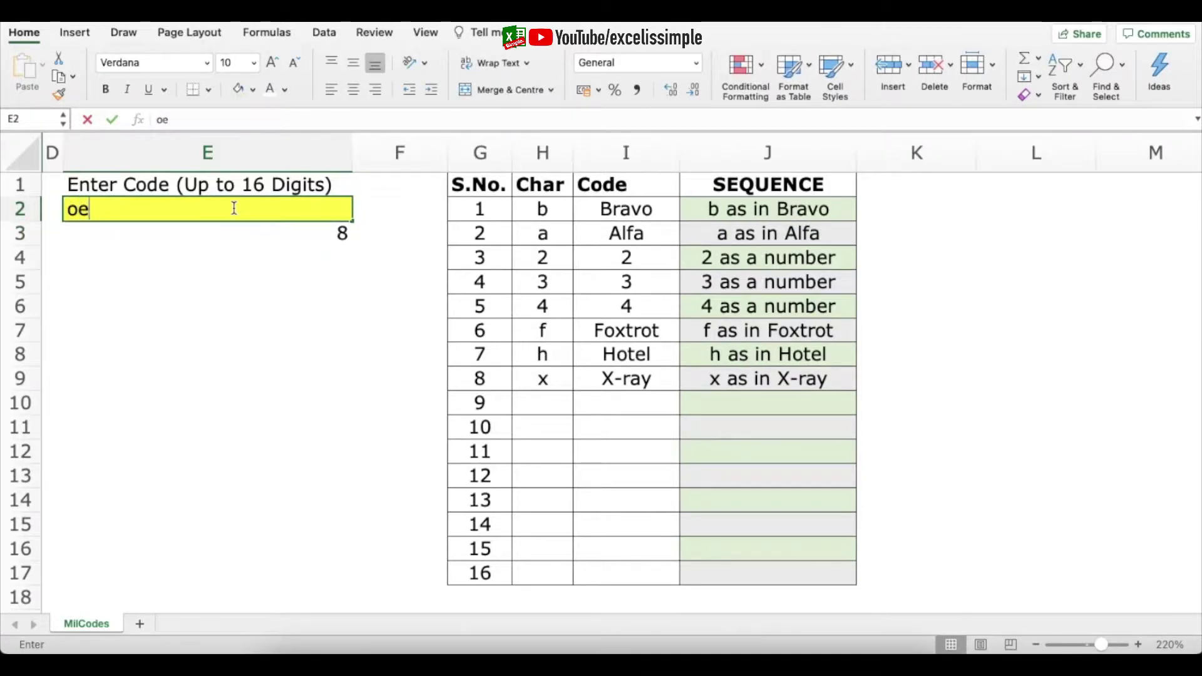
type("rixeer")
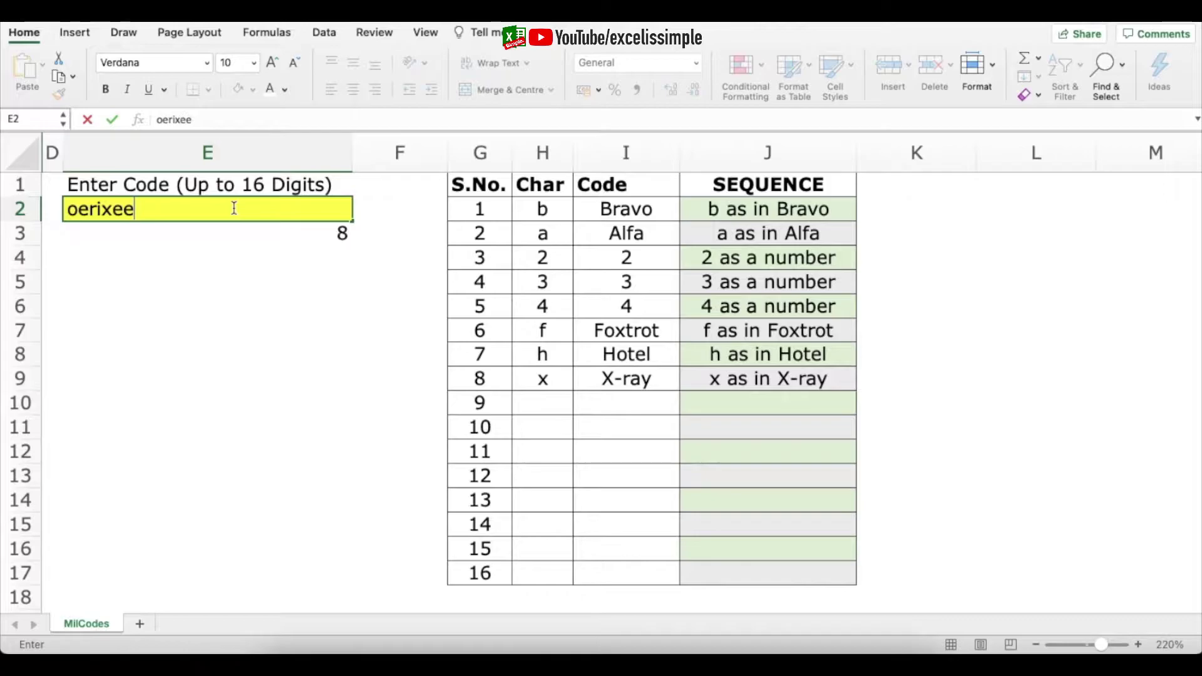
type("22")
key("Return")
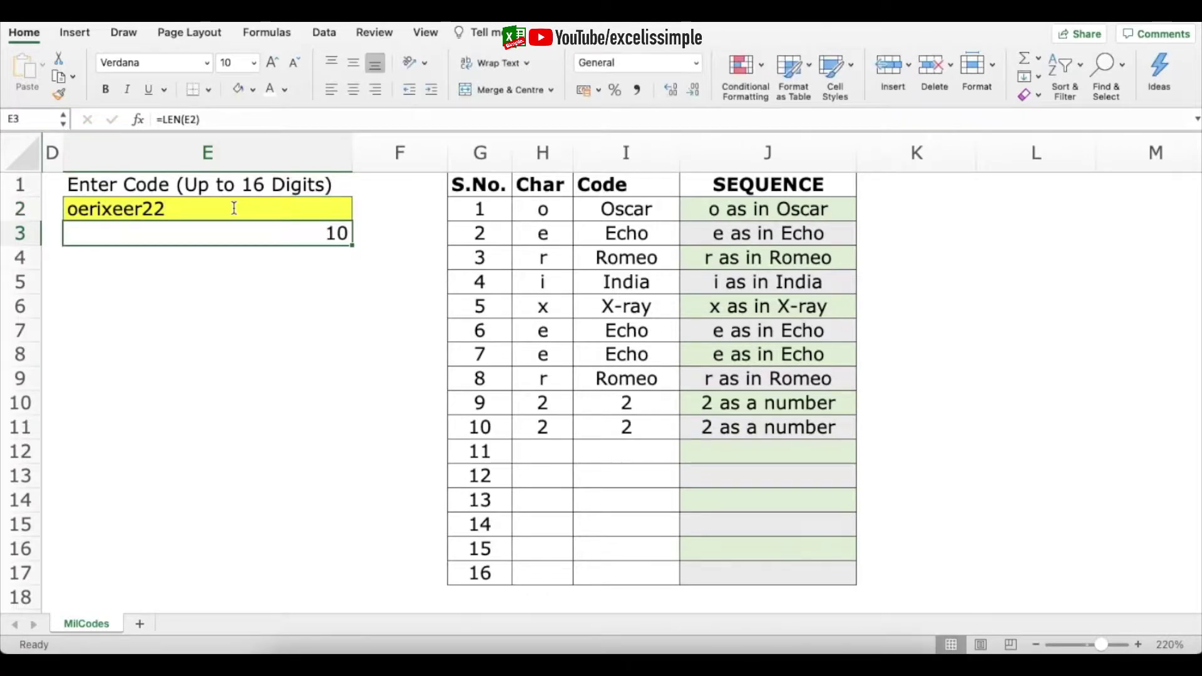
Search Google for 'millitary codes' and open the 'NATO phonetic alphabet - Wikipedia' result
type("m")
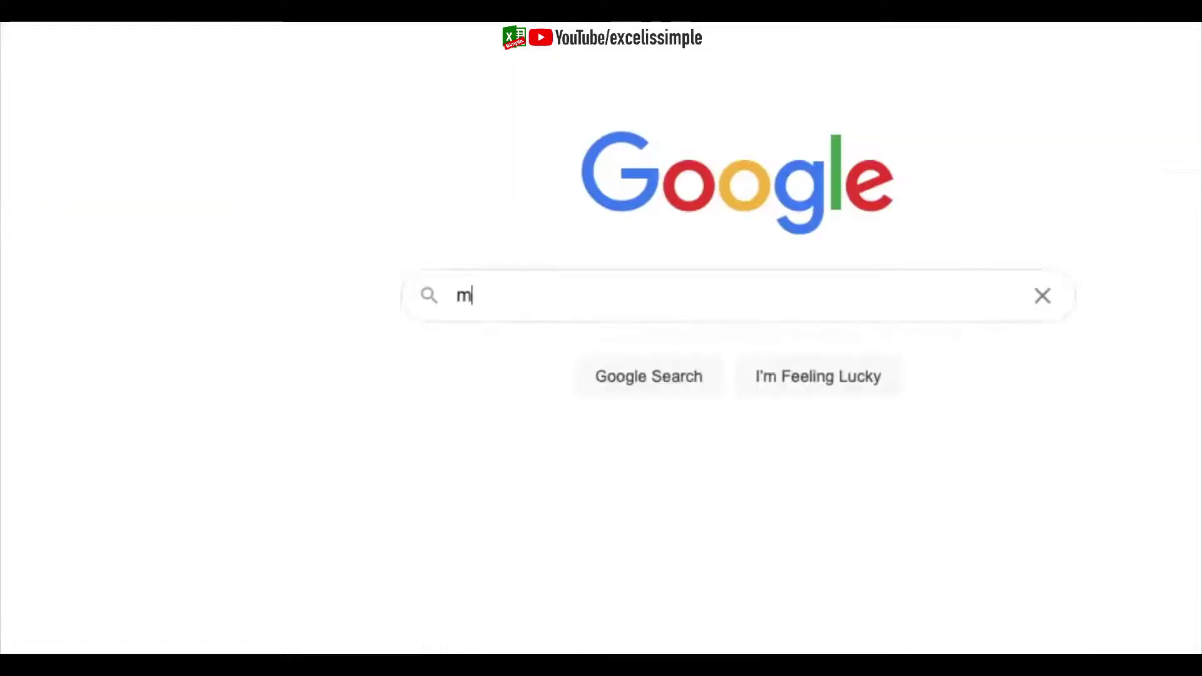
type("illitary codes")
key("Return")
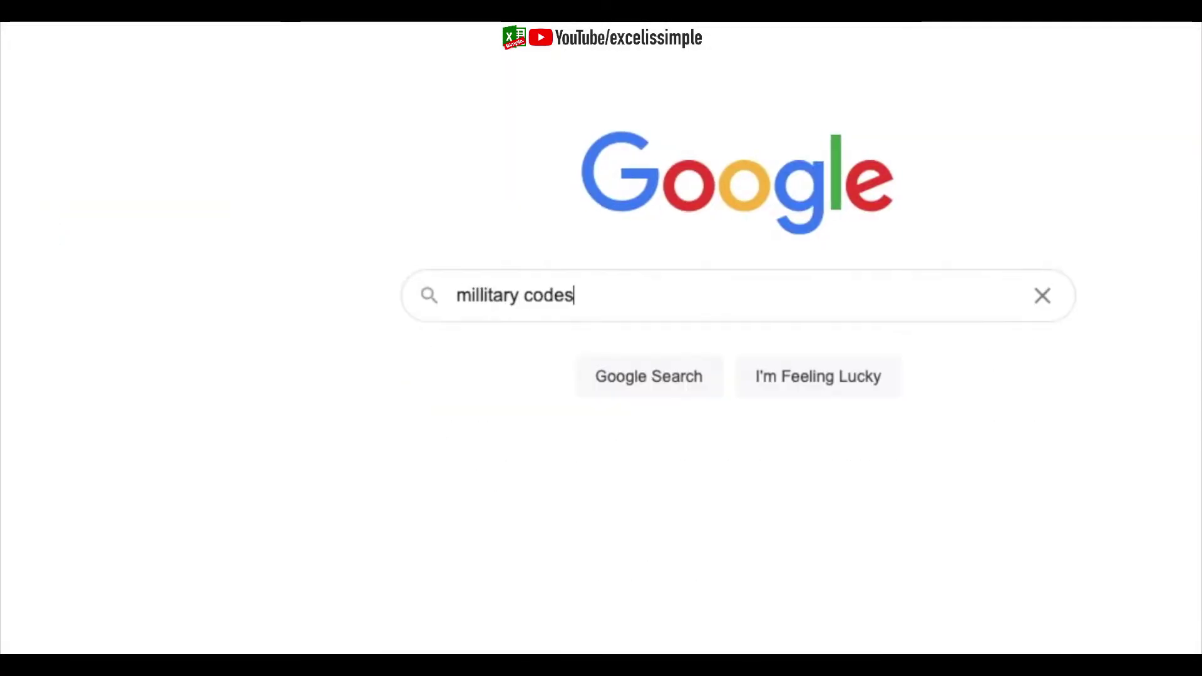
scroll(601, 338, "down", 20)
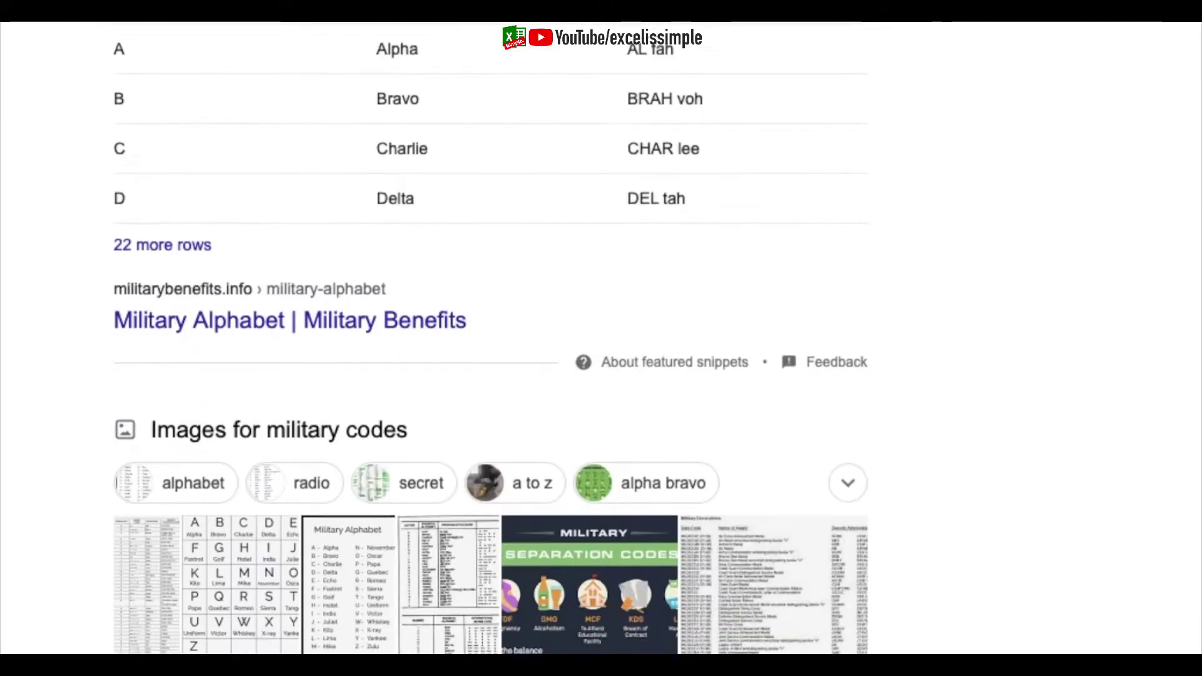
scroll(213, 335, "down", 2)
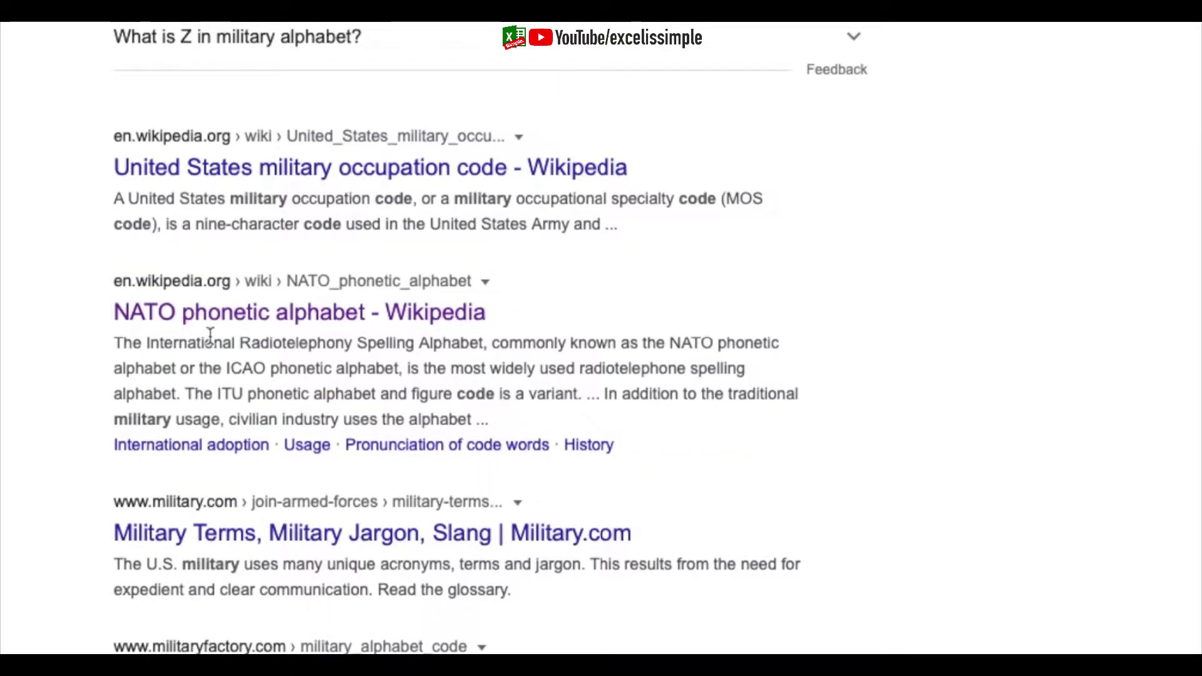
scroll(211, 332, "down", 1)
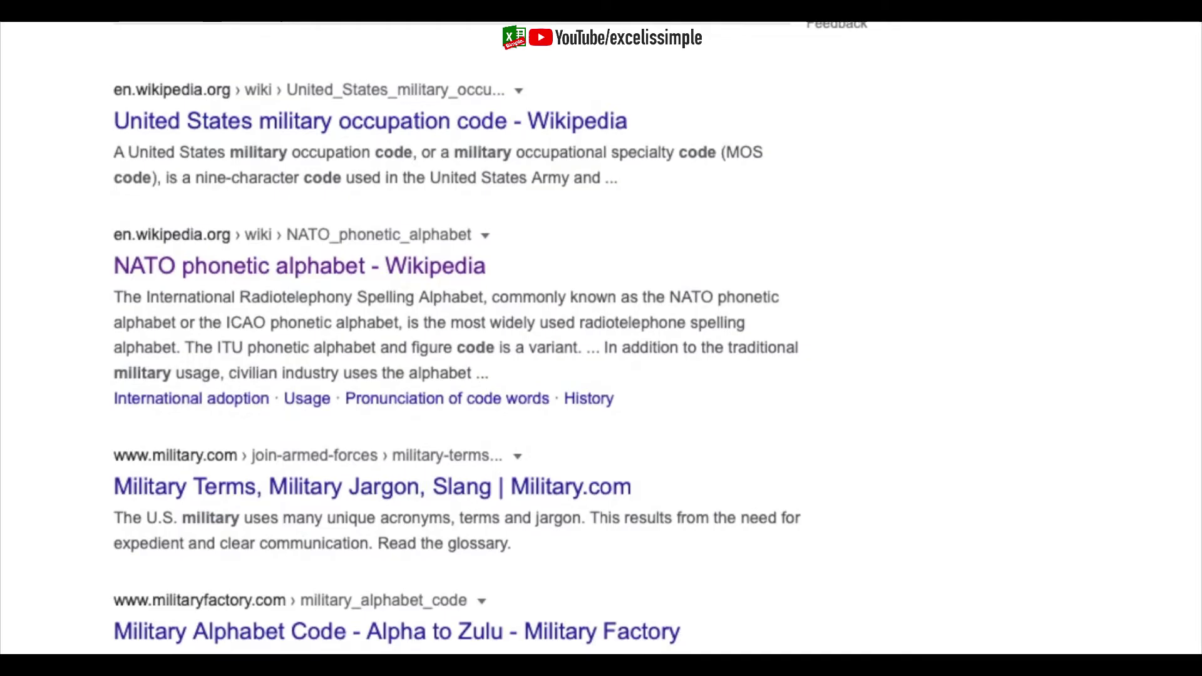
left_click(325, 275)
scroll(601, 338, "down", 10)
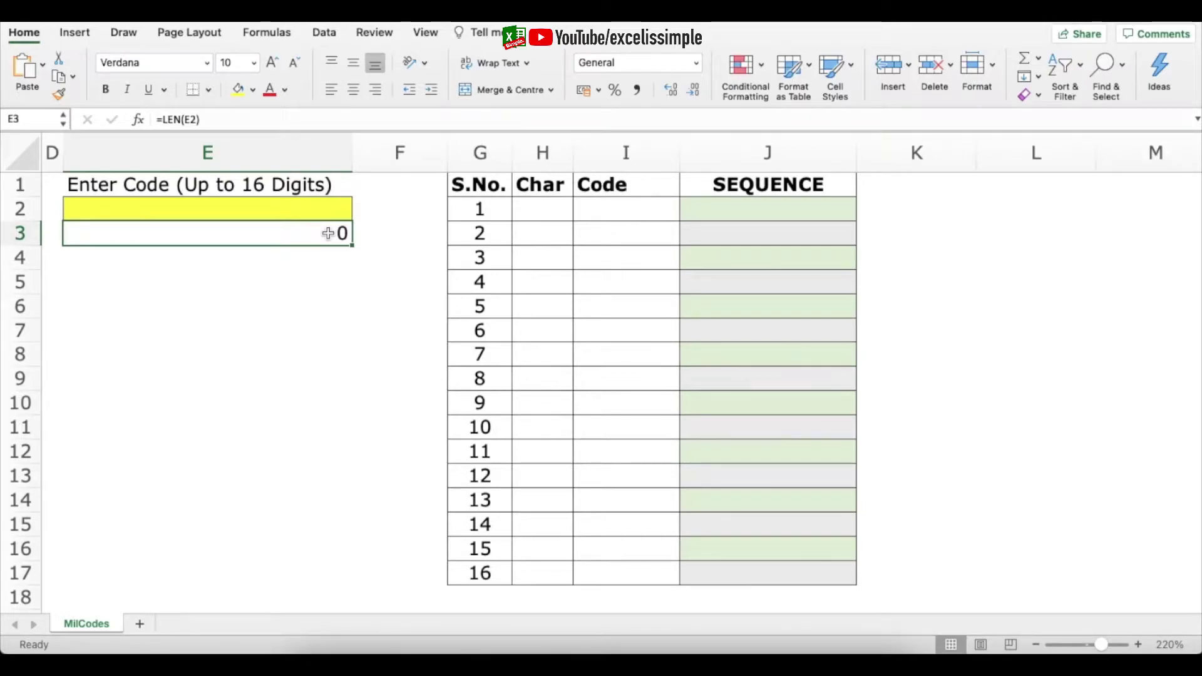
Check the Letter and Code word headers and the first entry, A – Alfa
left_click(198, 154)
key("ctrl+Home")
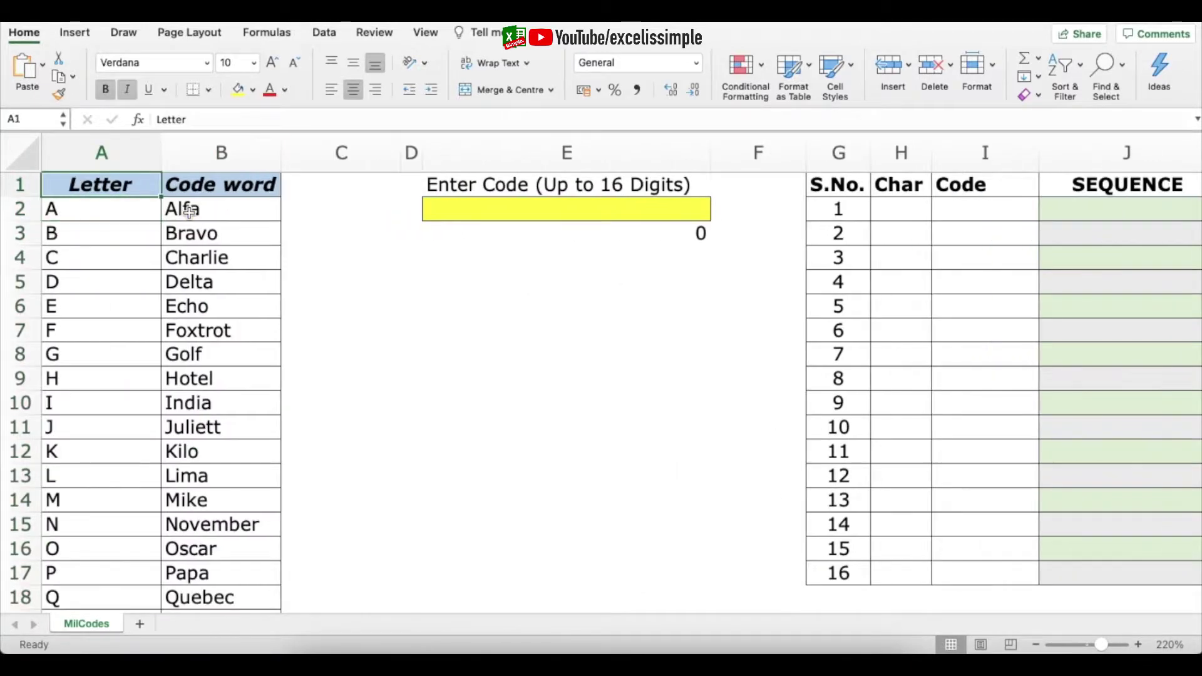
key("Right")
key("Left")
key("Down")
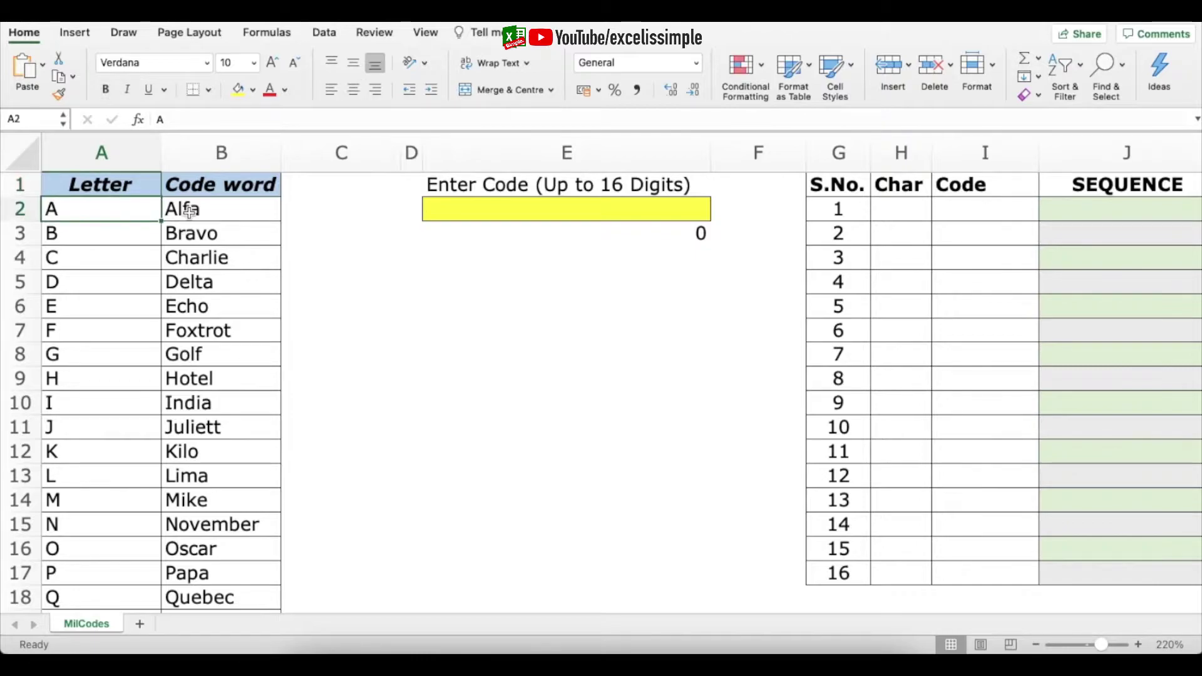
key("Right")
key("Left")
Check the table runs from Bravo down to digit 9, then start a new blank workbook
key("Right")
key("Down")
key("Left")
key("Down")
key("Down")
key("Down")
key("Down")
key("Down")
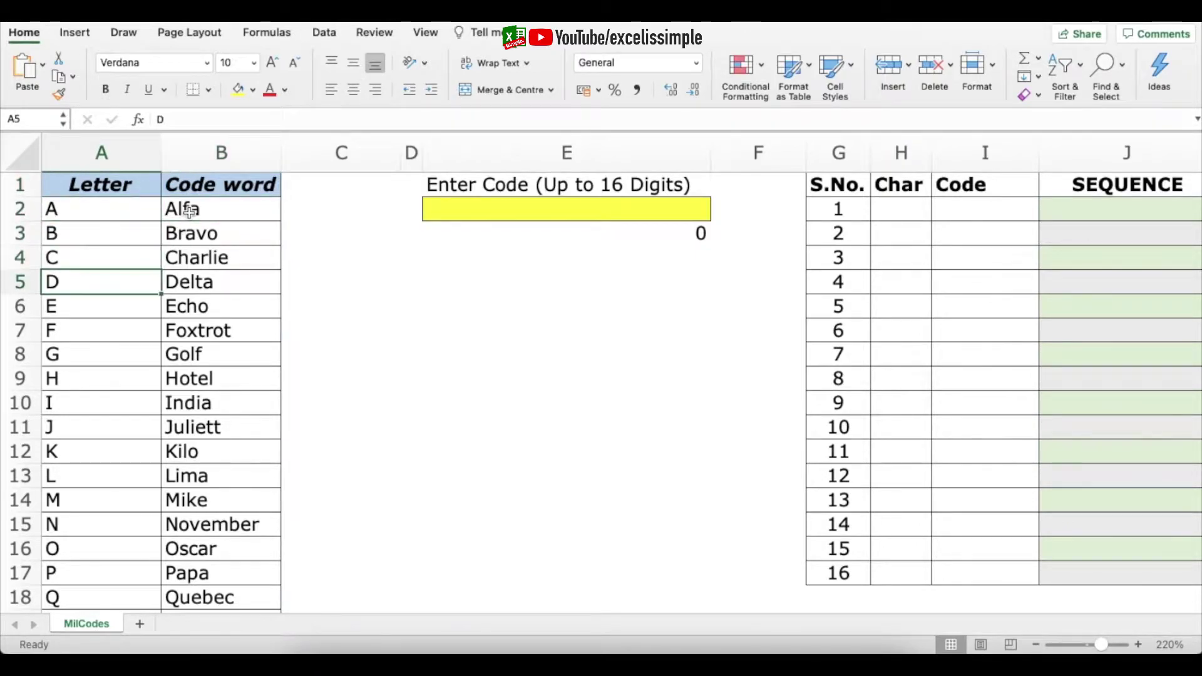
key("Down")
key("Down")
key("Down")
key("Down")
key("Down")
key("Down")
key("Down")
key("Down")
key("Down")
key("Down")
key("Down")
key("Down")
key("Down")
key("Down")
key("Down")
key("Down")
key("Down")
key("Down")
key("Down")
key("Down")
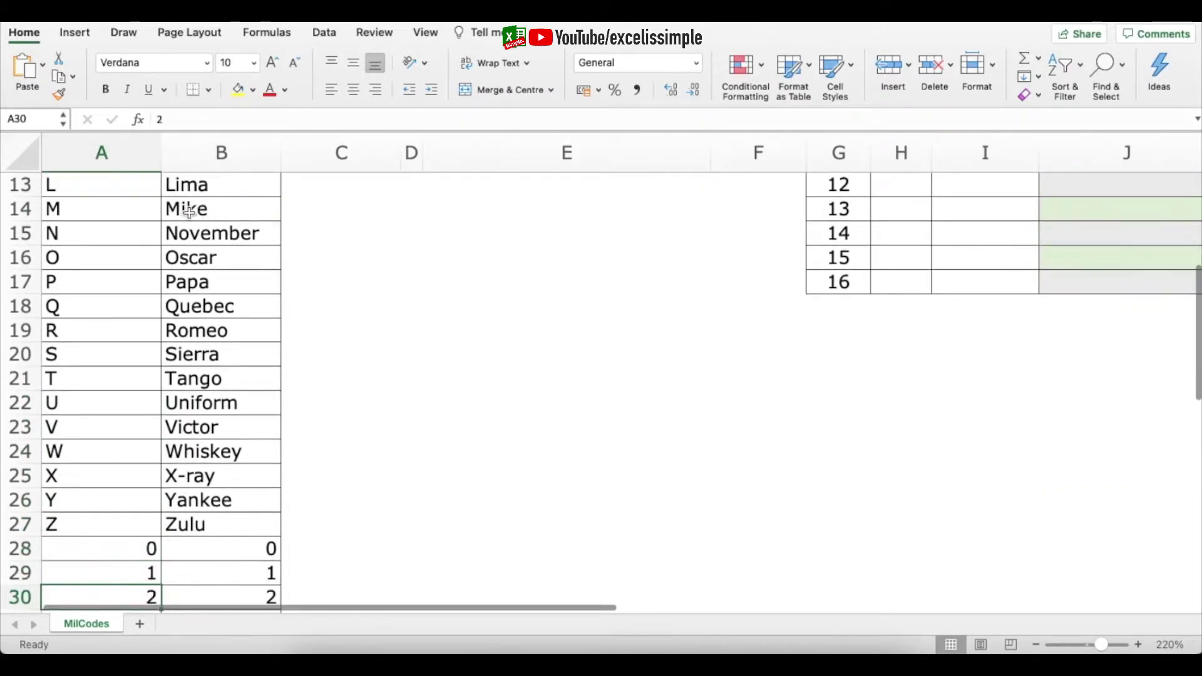
key("Up")
key("Up")
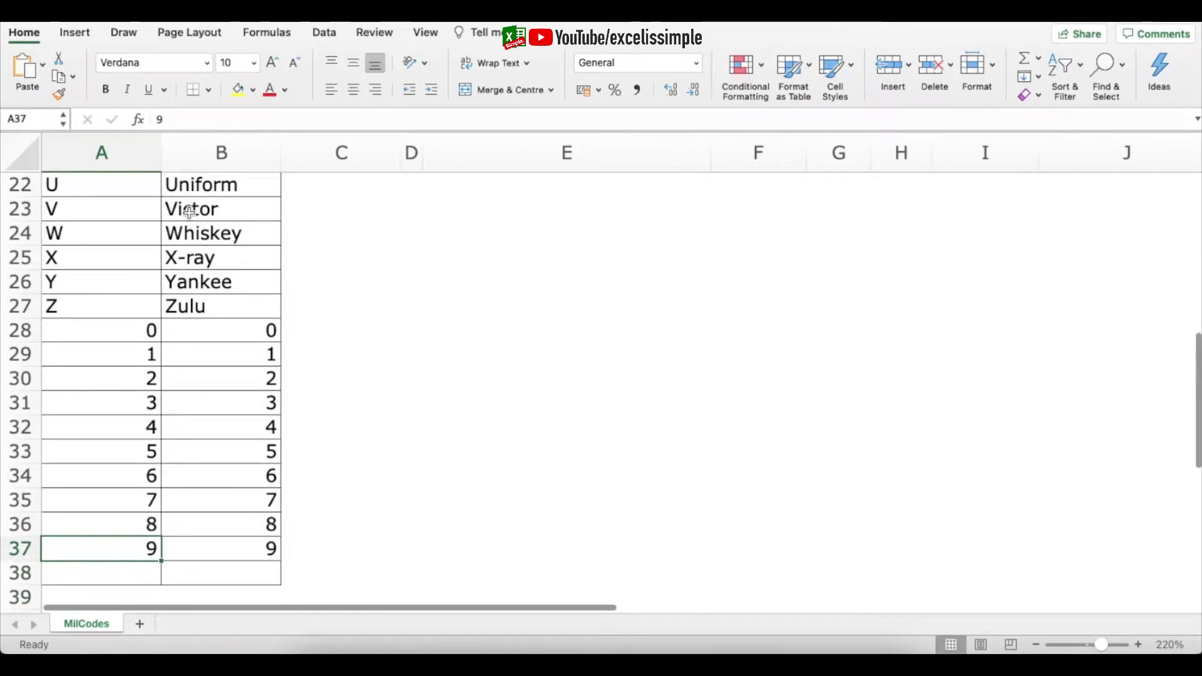
key("ctrl+Home")
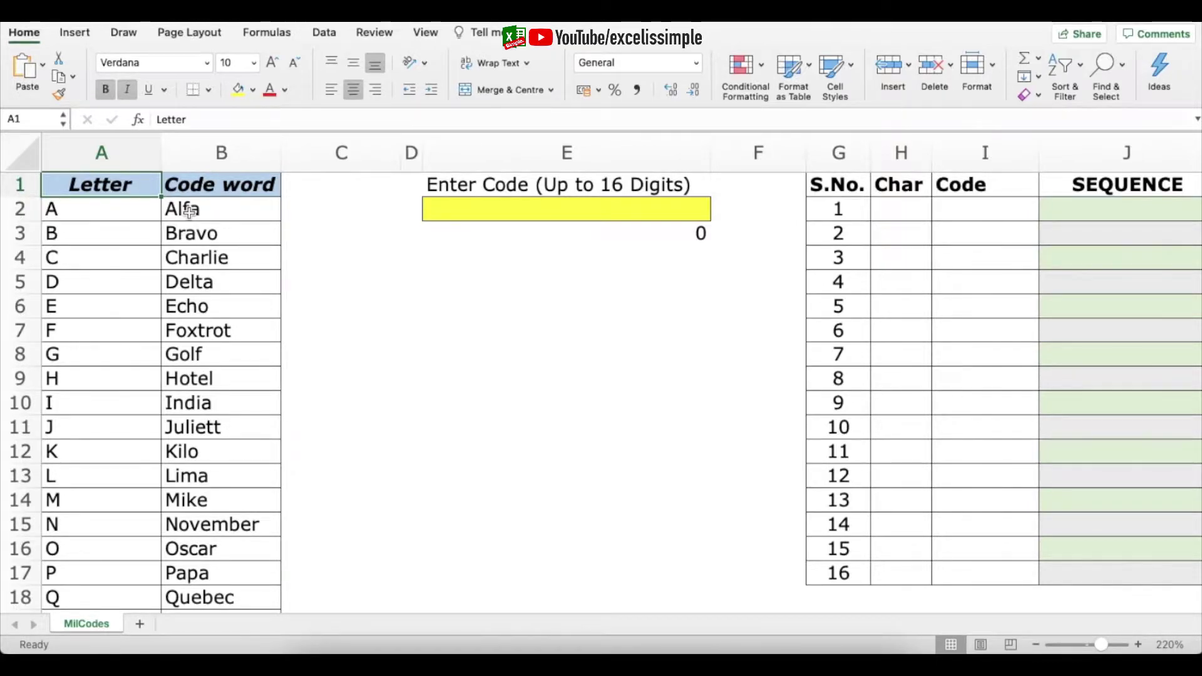
key("super+n")
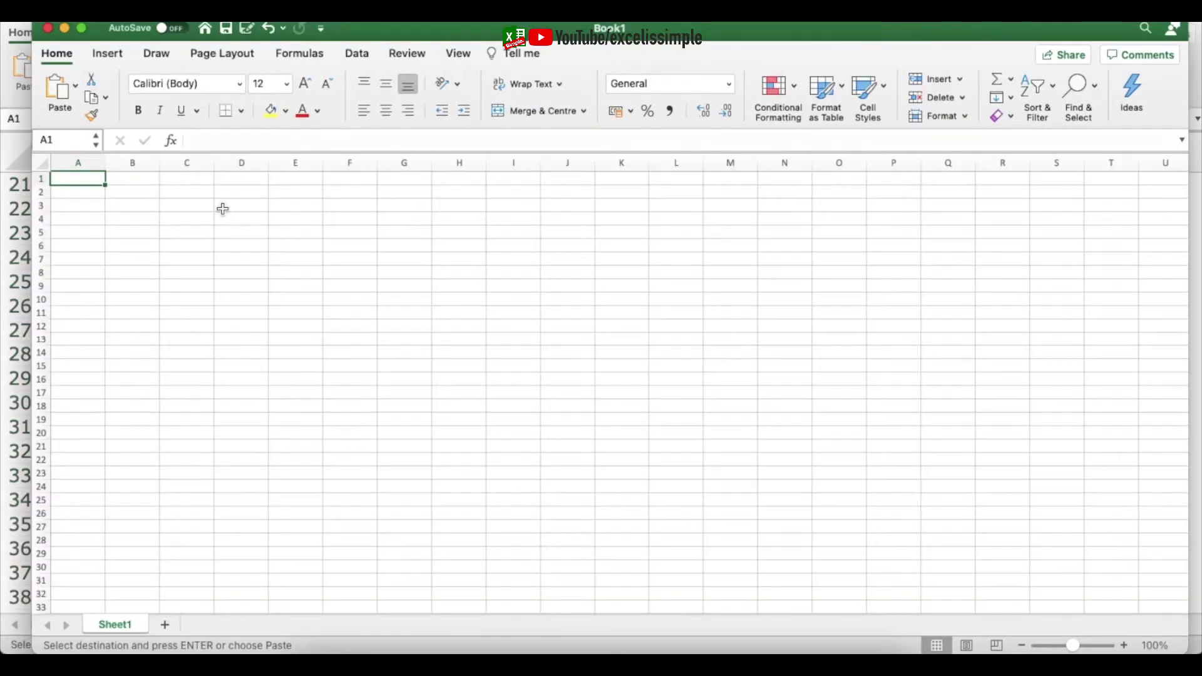
Paste the lookup table into Book1 and name the range A1:B37 'milcodes'
key("super+v")
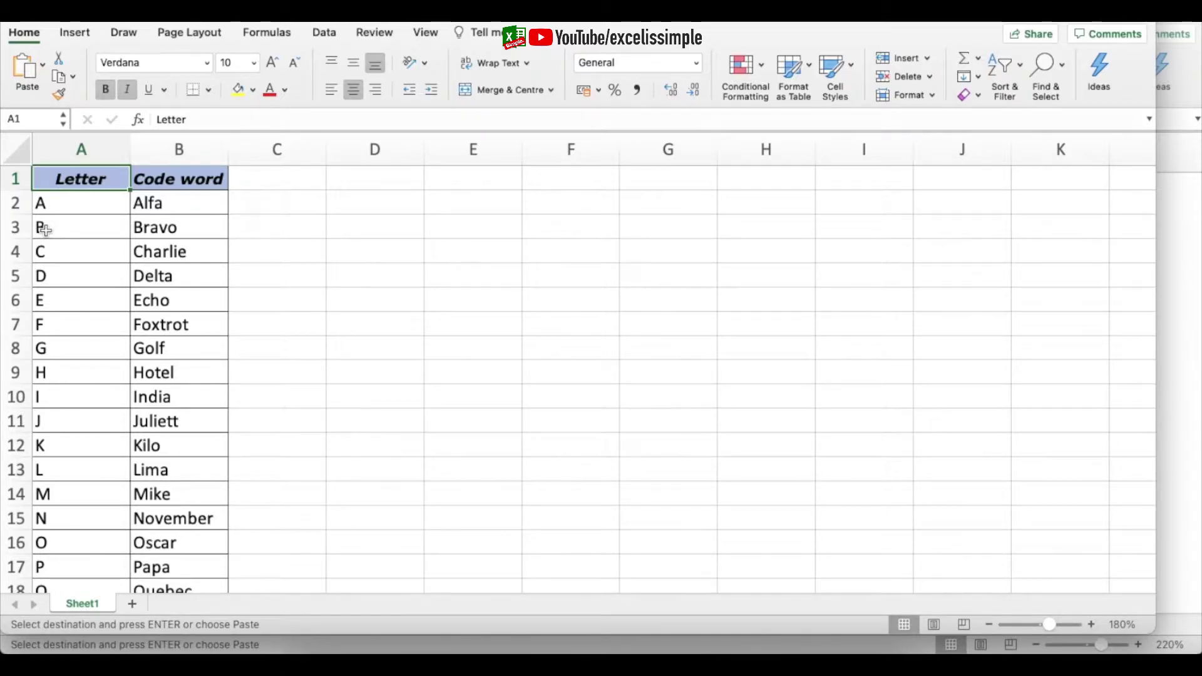
key("ctrl+shift+End")
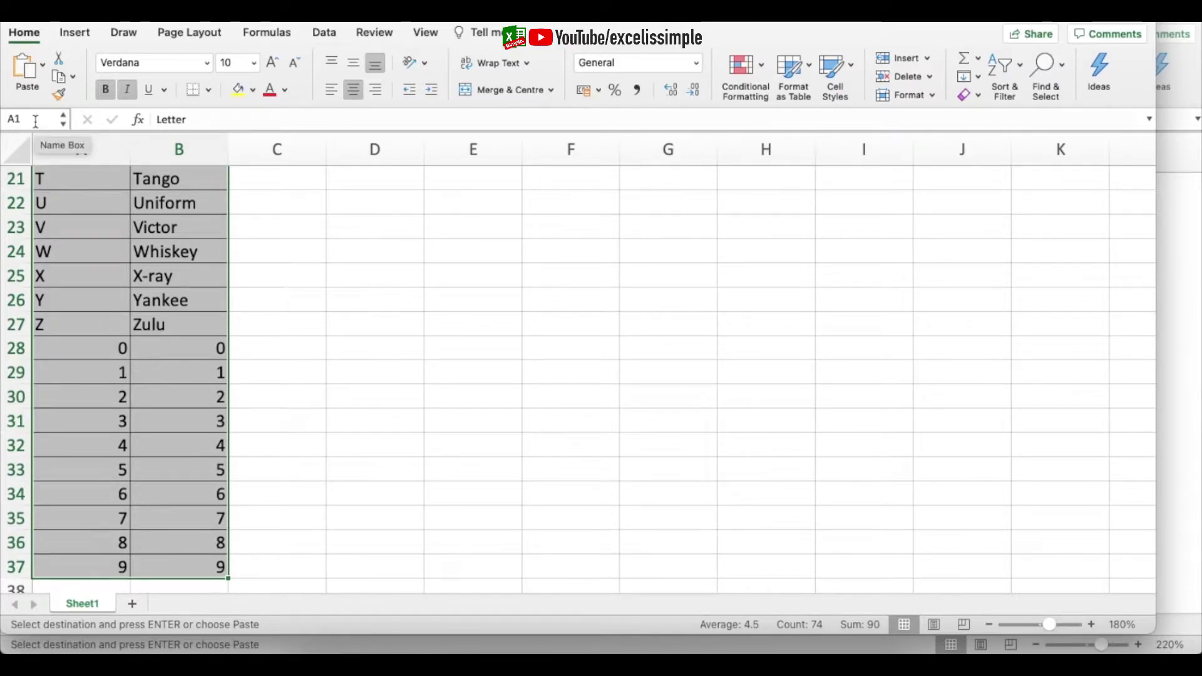
left_click(36, 120)
type("mil")
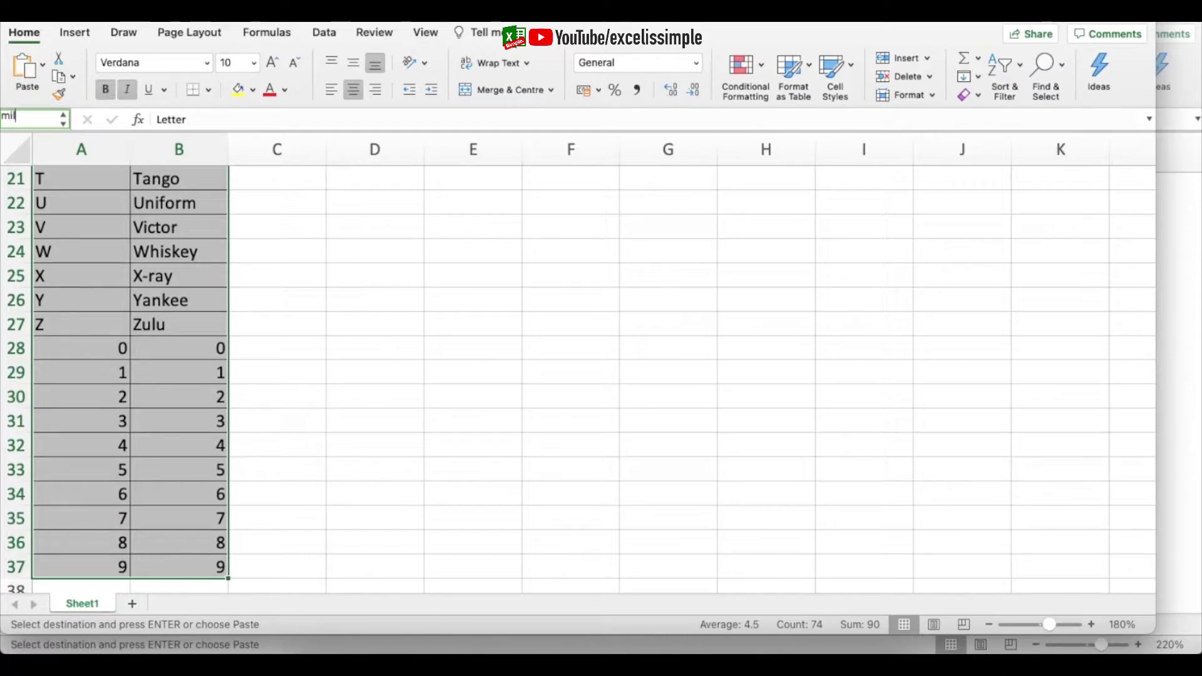
type("codes")
key("Return")
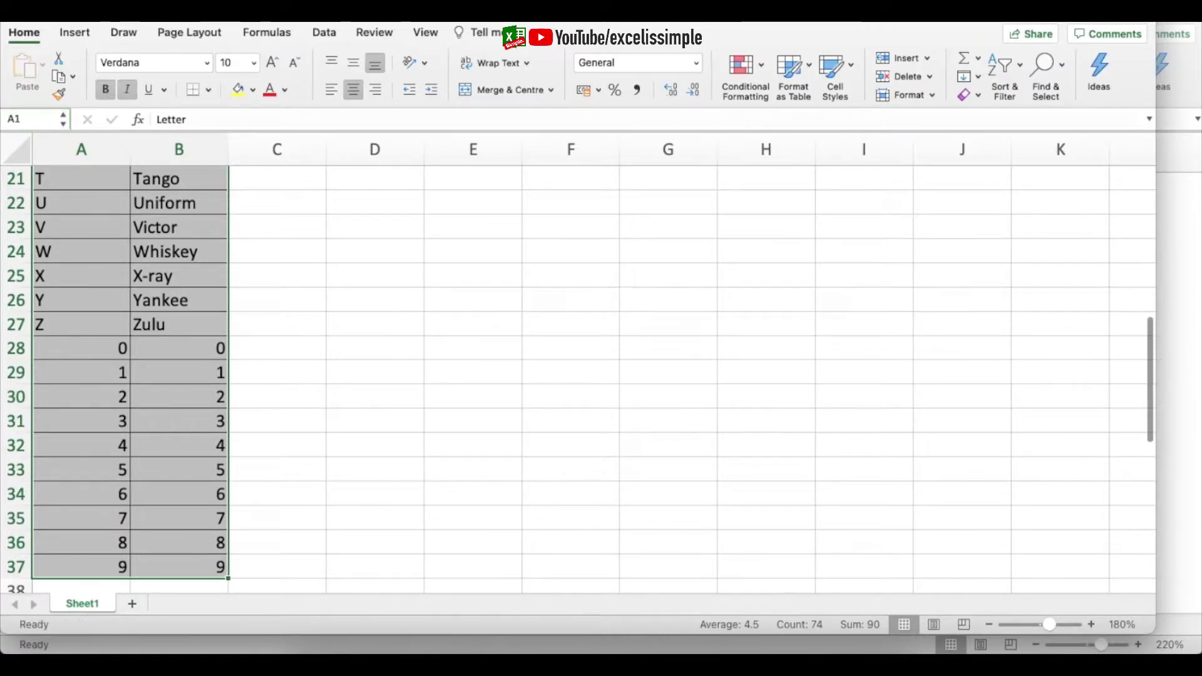
Label E1 'Enter the code', widen column E and fill E2 yellow
scroll(592, 376, "down", 1)
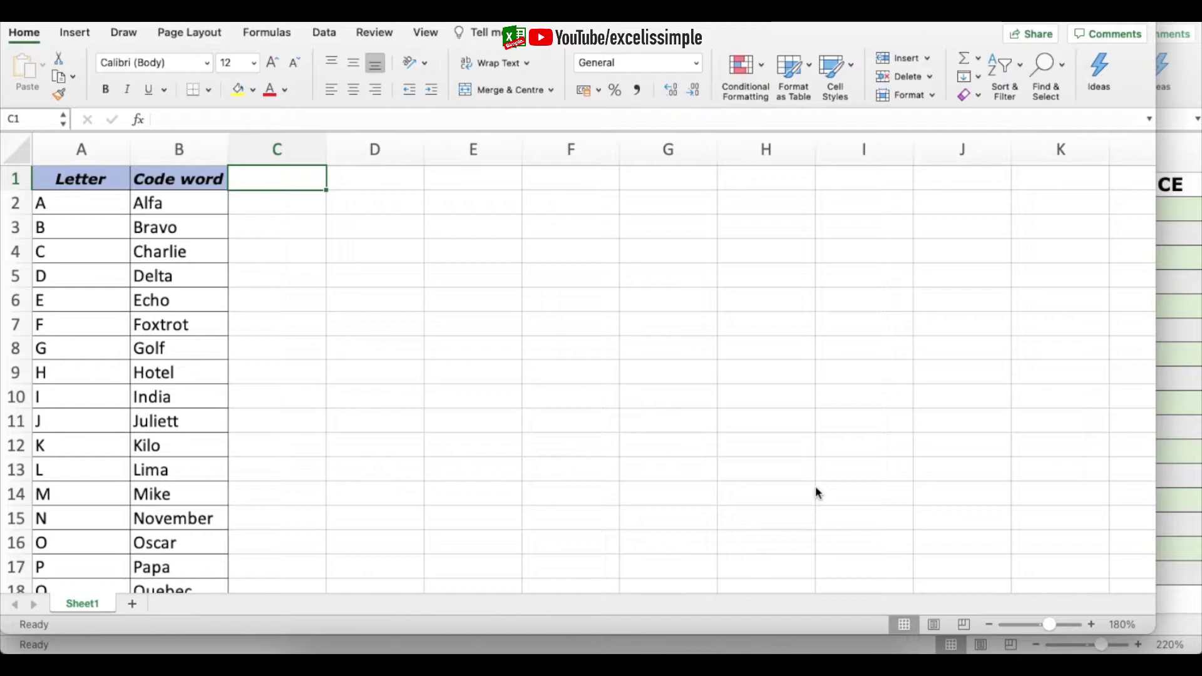
key("Right")
key("Right")
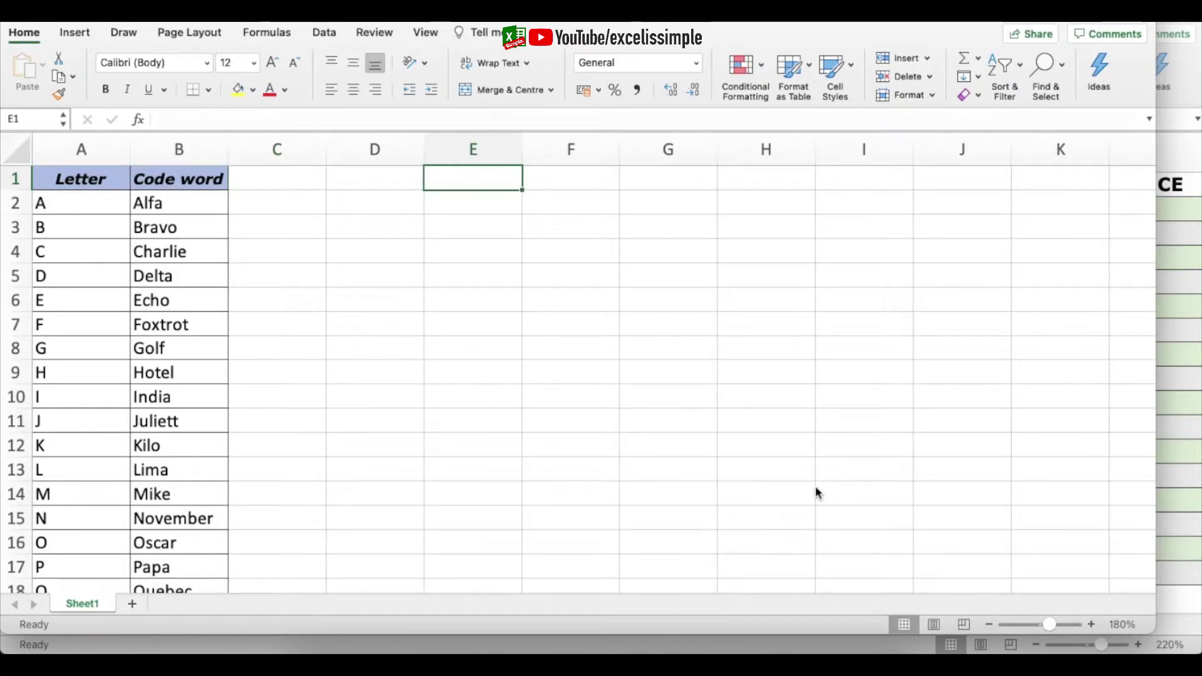
type("Enter the code")
left_click_drag(523, 149, 573, 148)
key("Down")
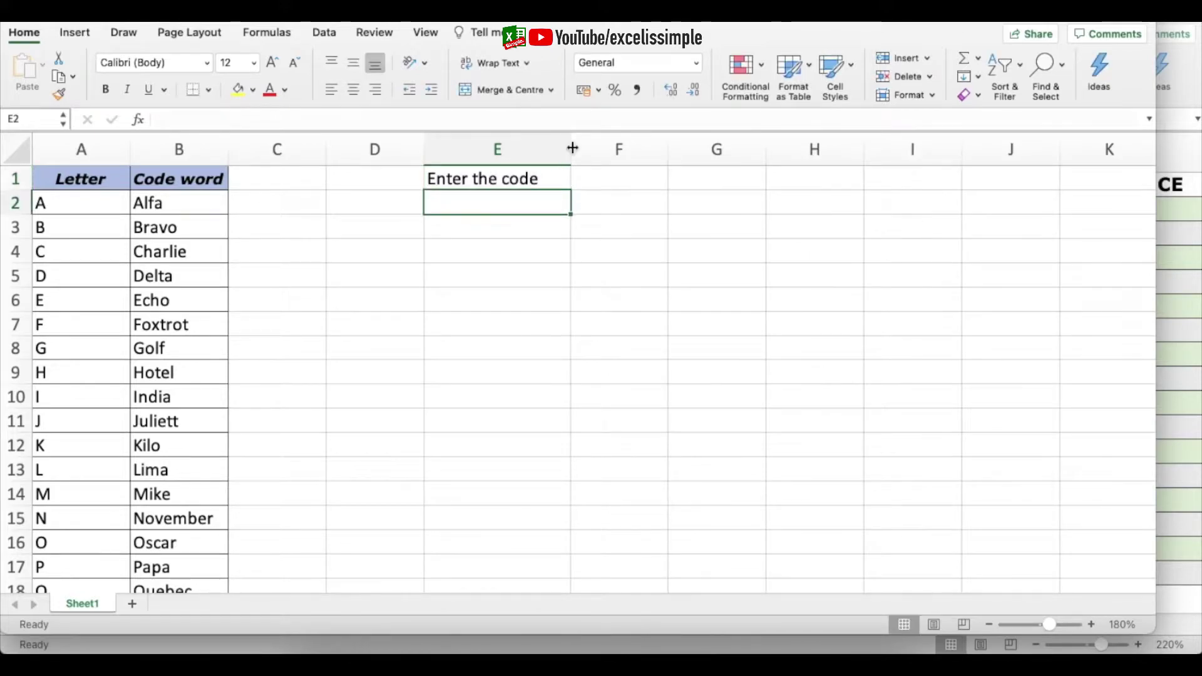
left_click(238, 92)
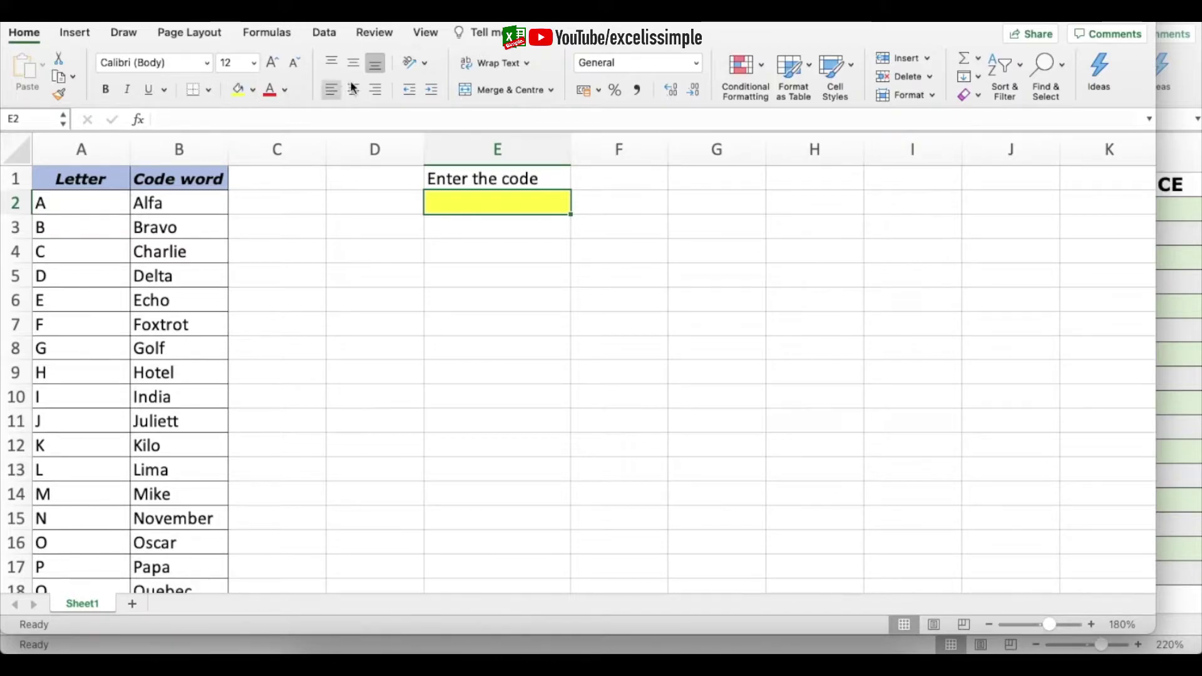
Append ' (16 chars)' to the E1 heading
left_click(503, 183)
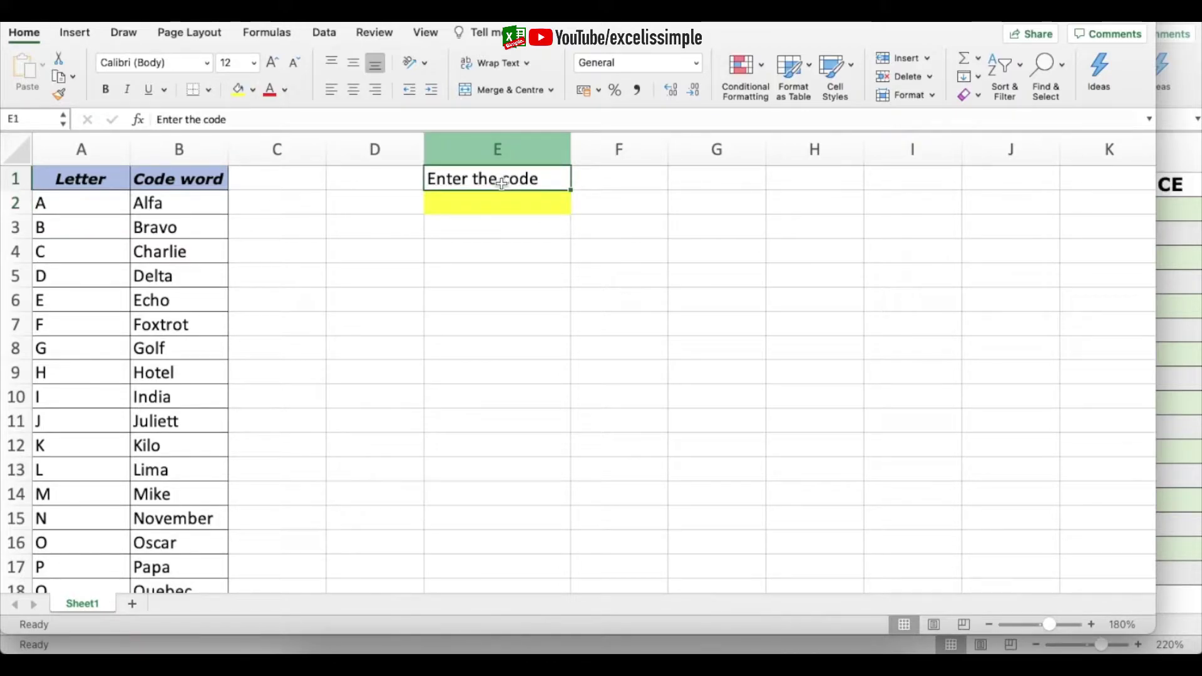
left_click(291, 119)
type("(16 chars)")
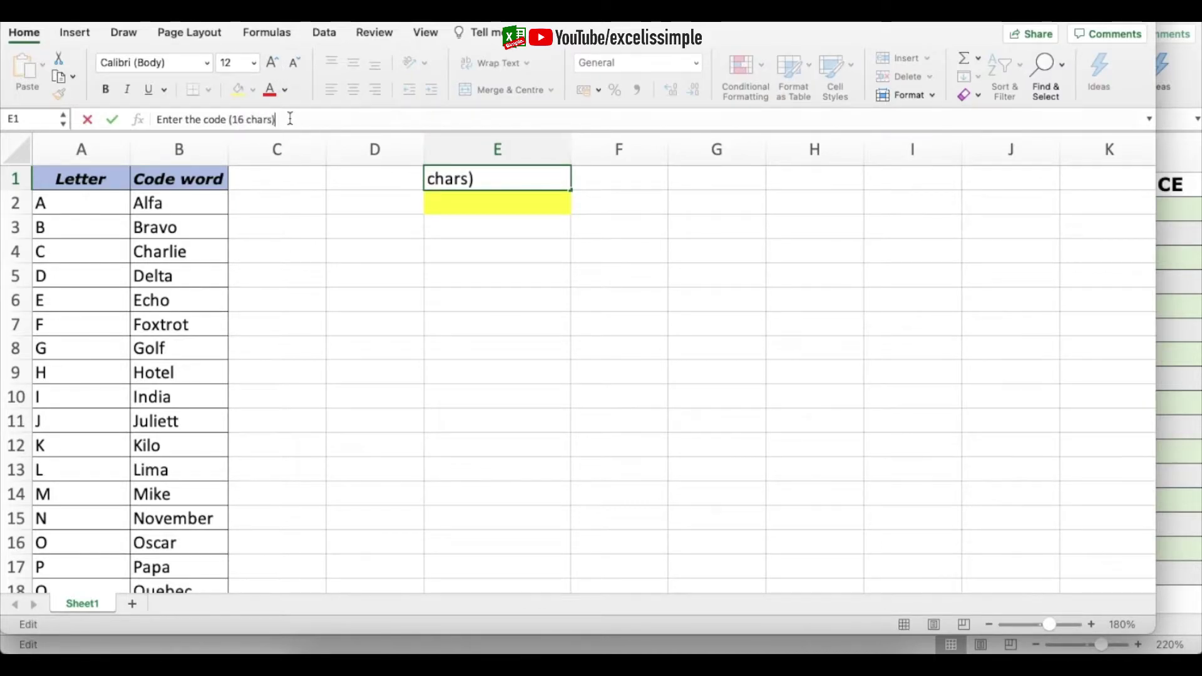
key("Return")
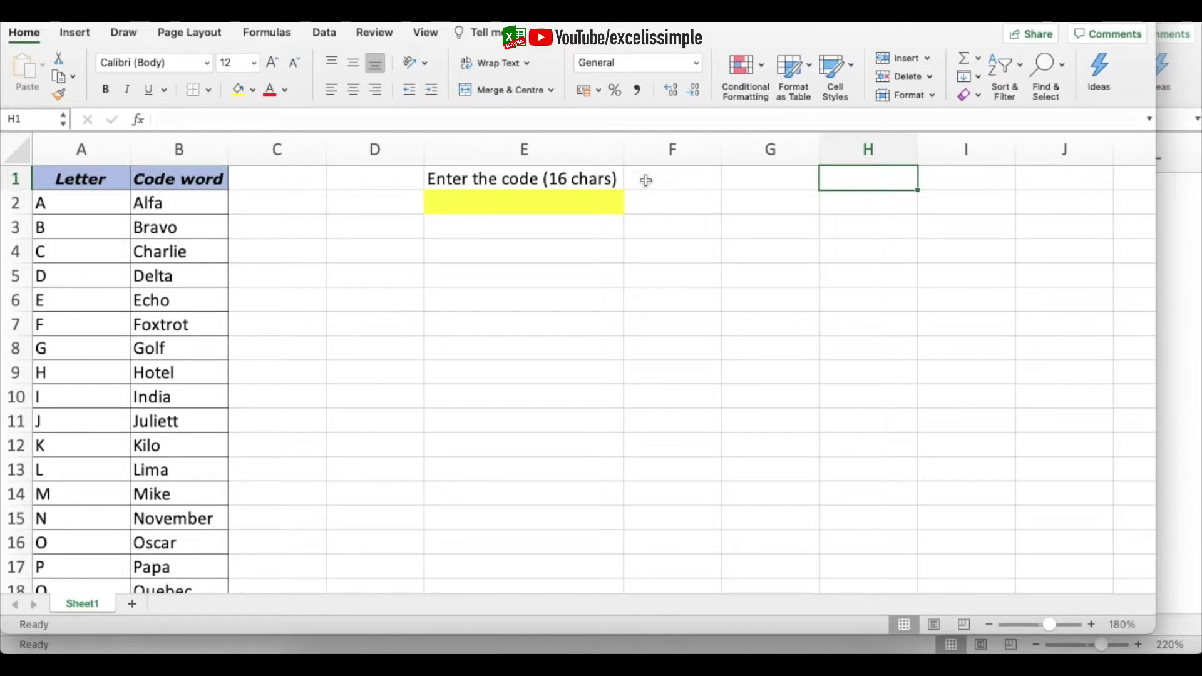
Type the headers S.No, Char, Code and Text across G1:J1
key("Left")
type("S.No")
key("Tab")
type("Char")
key("Tab")
type("Code")
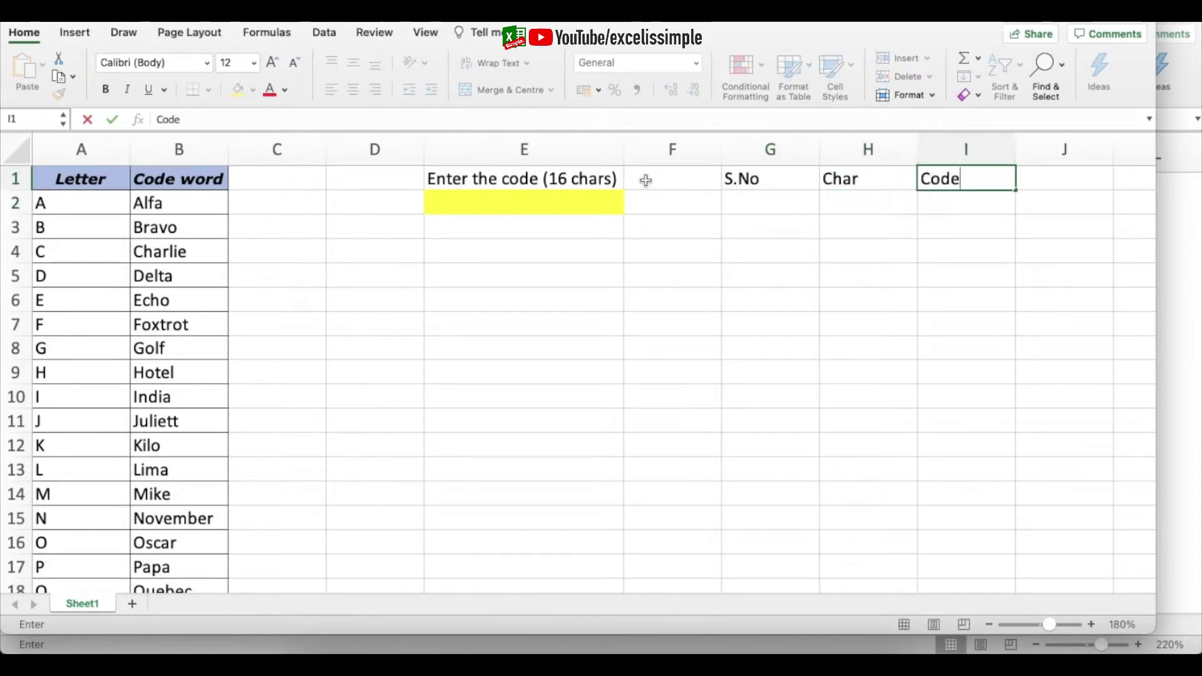
key("Tab")
type("T")
type("ext")
key("Return")
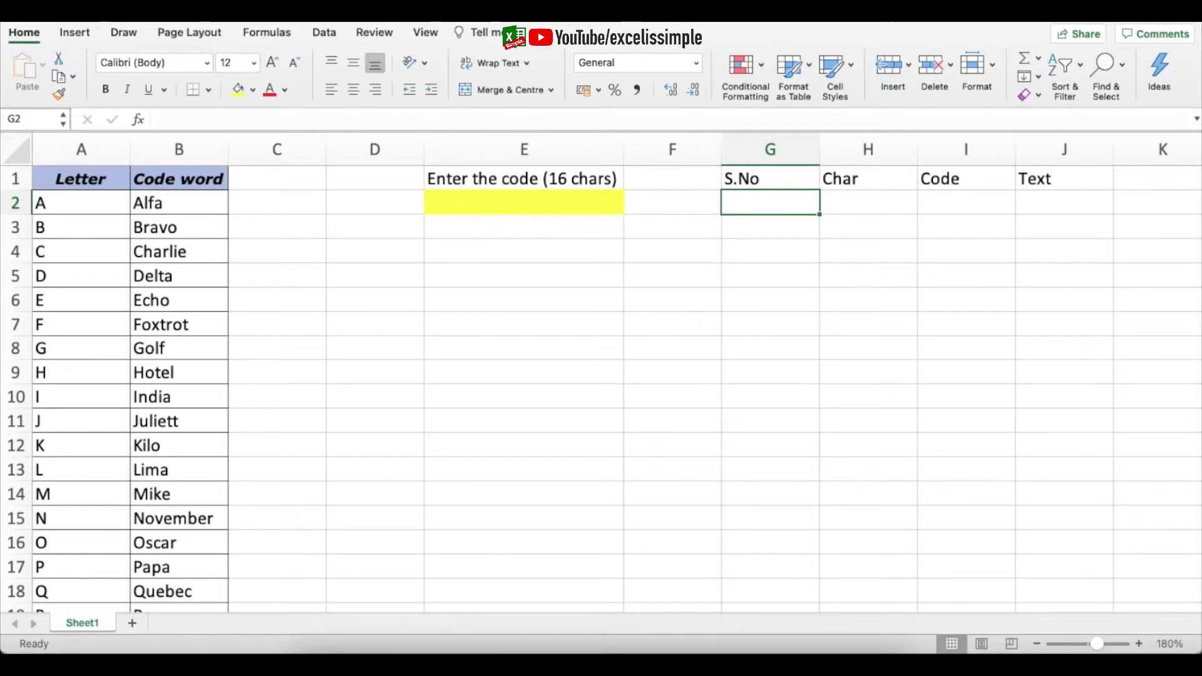
left_click(770, 178)
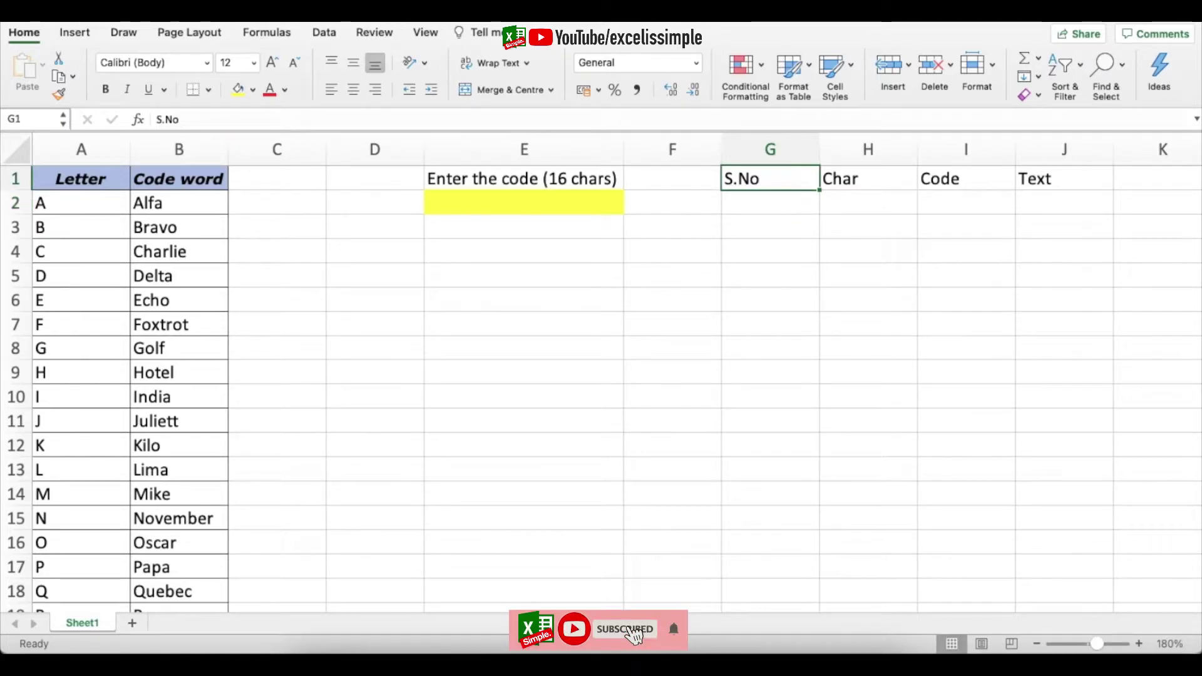
Enter =SEQUENCE(16,1,1,1) in G2 to number G2:G17 from 1 to 16
left_click(770, 202)
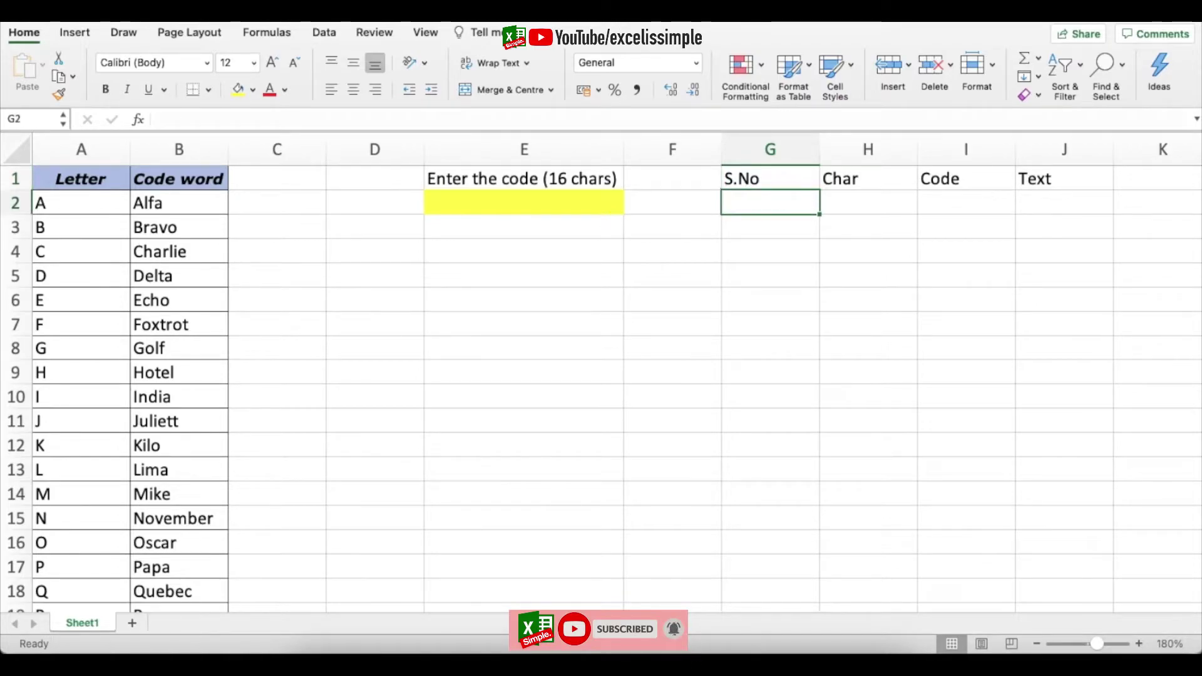
type("=sequence(")
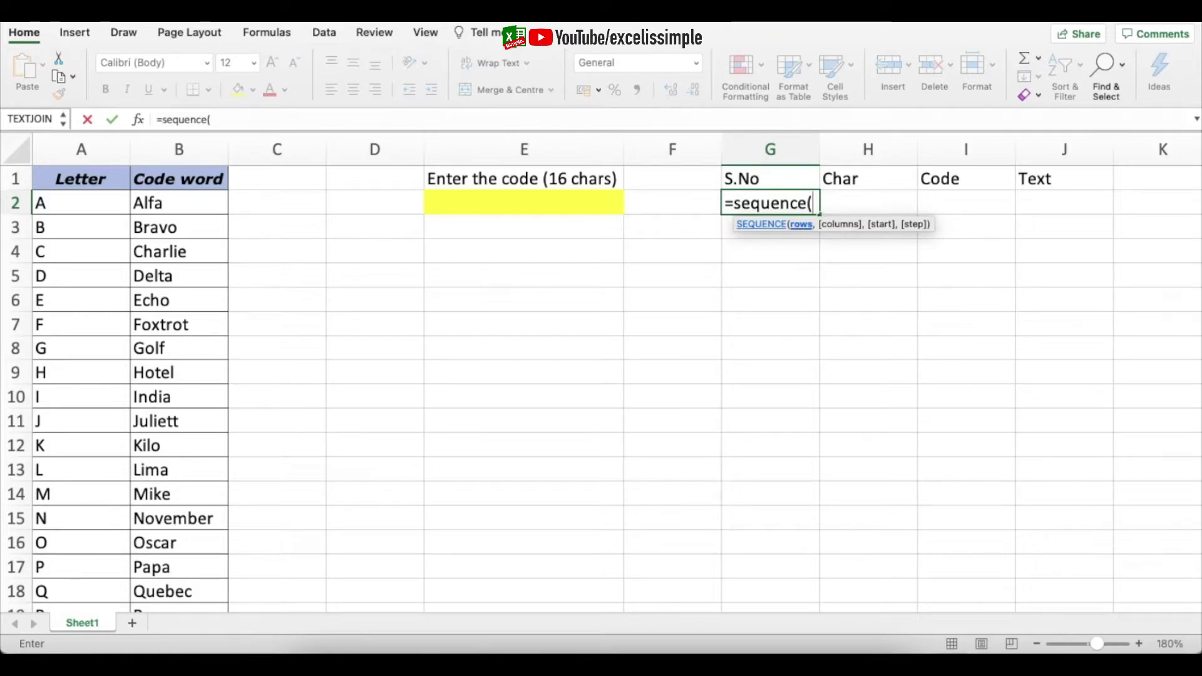
type("16")
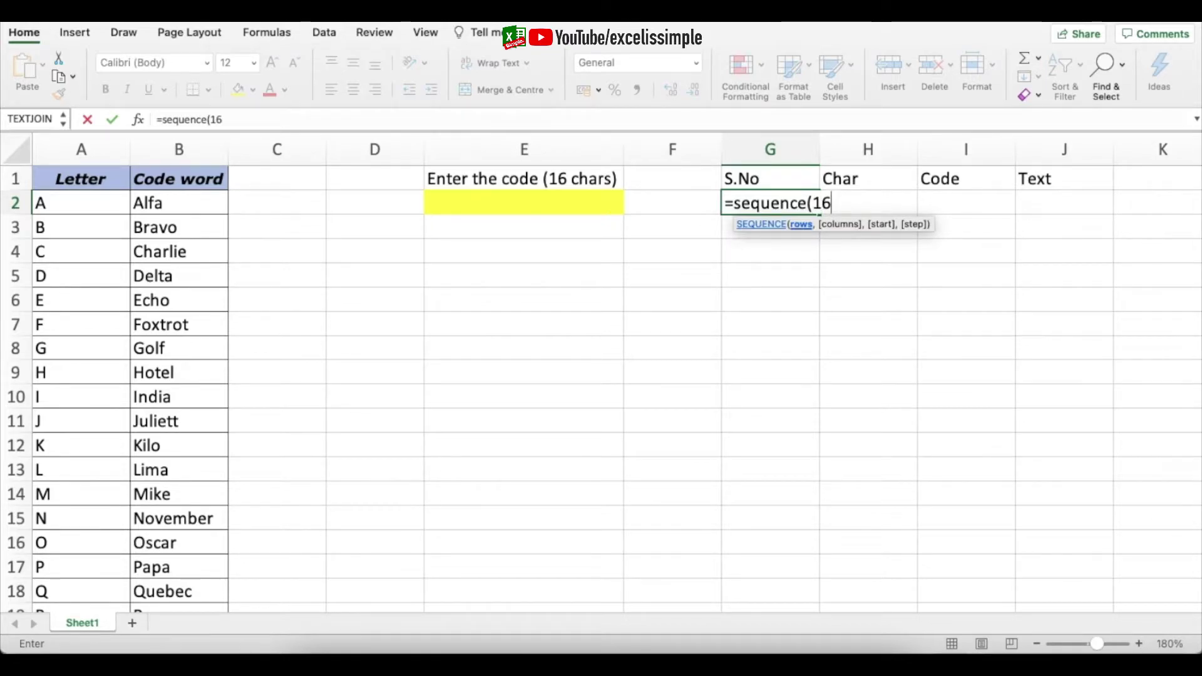
type(",1,")
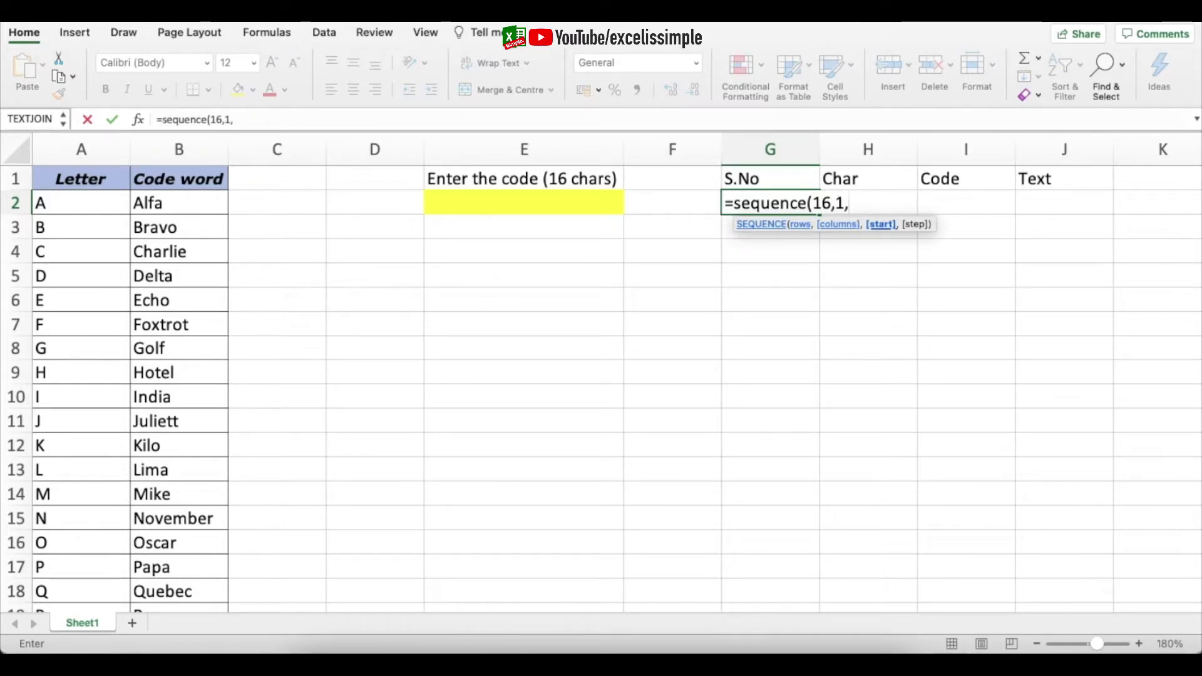
type("1,1")
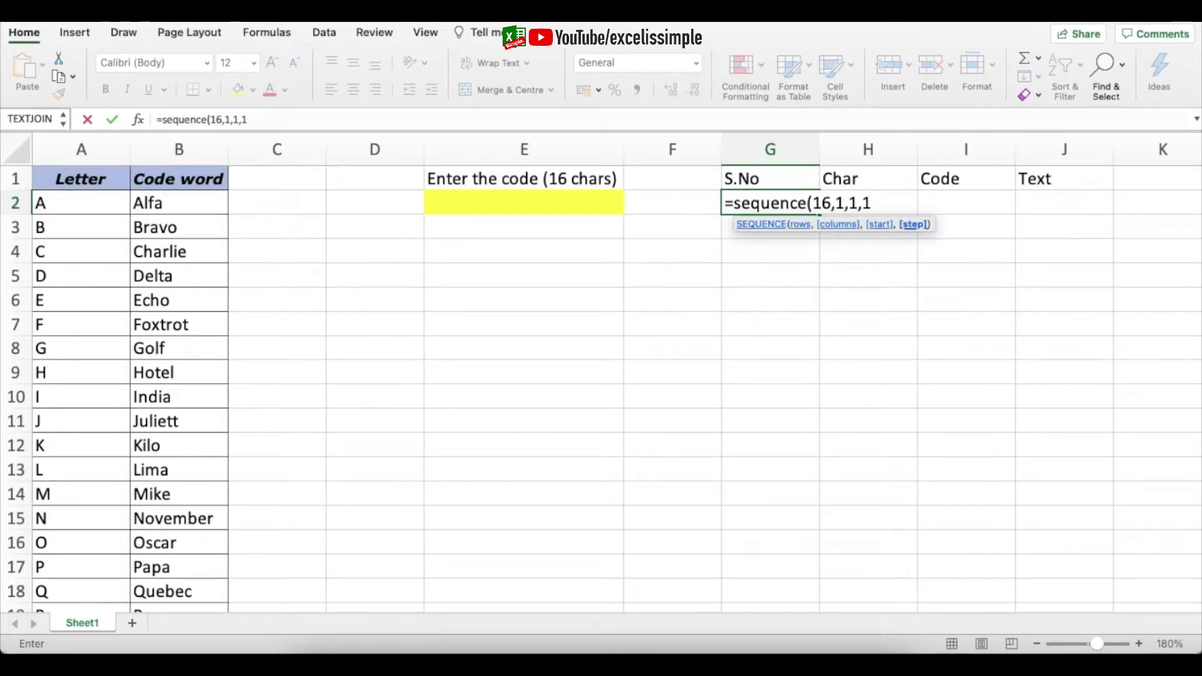
key("Return")
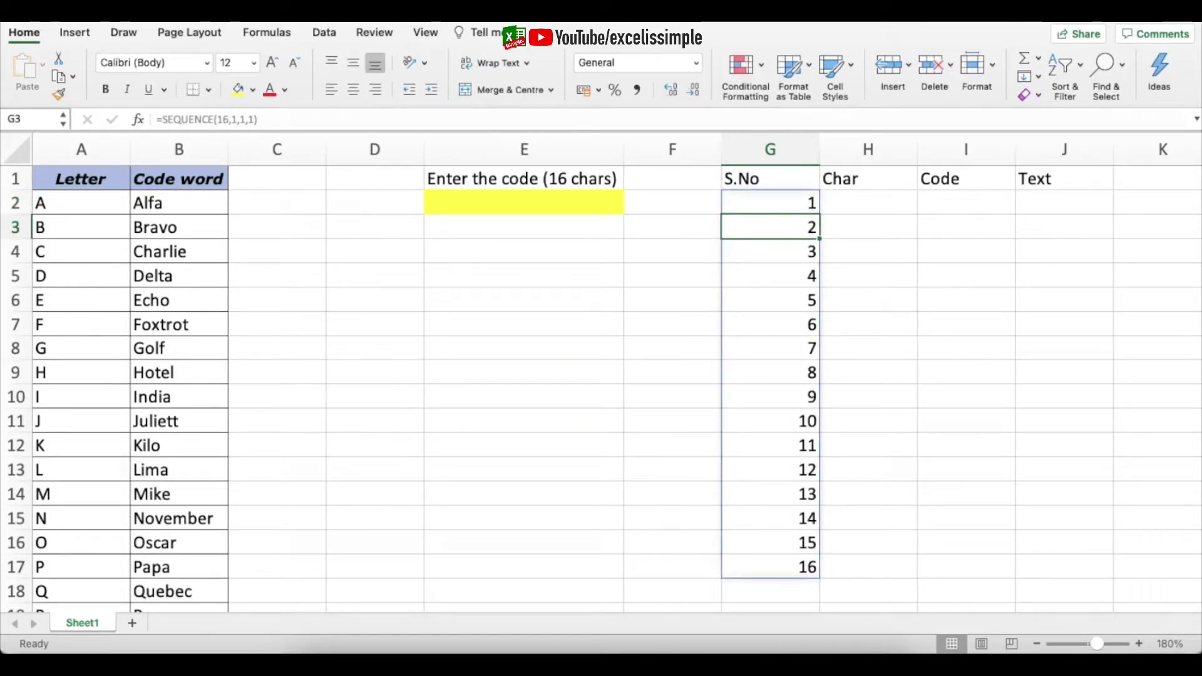
key("Up")
key("Left")
key("Left")
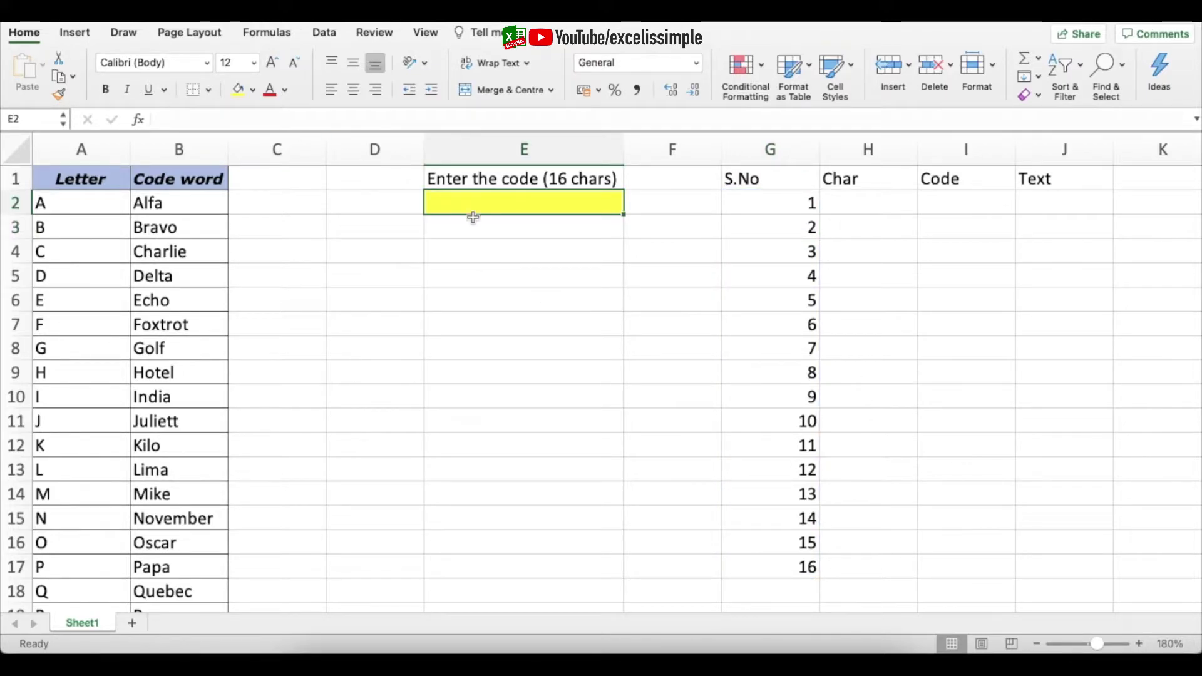
Enter the sample code abcdefgh12345678 in the yellow cell E2
left_click_drag(853, 201, 871, 570)
left_click(490, 230)
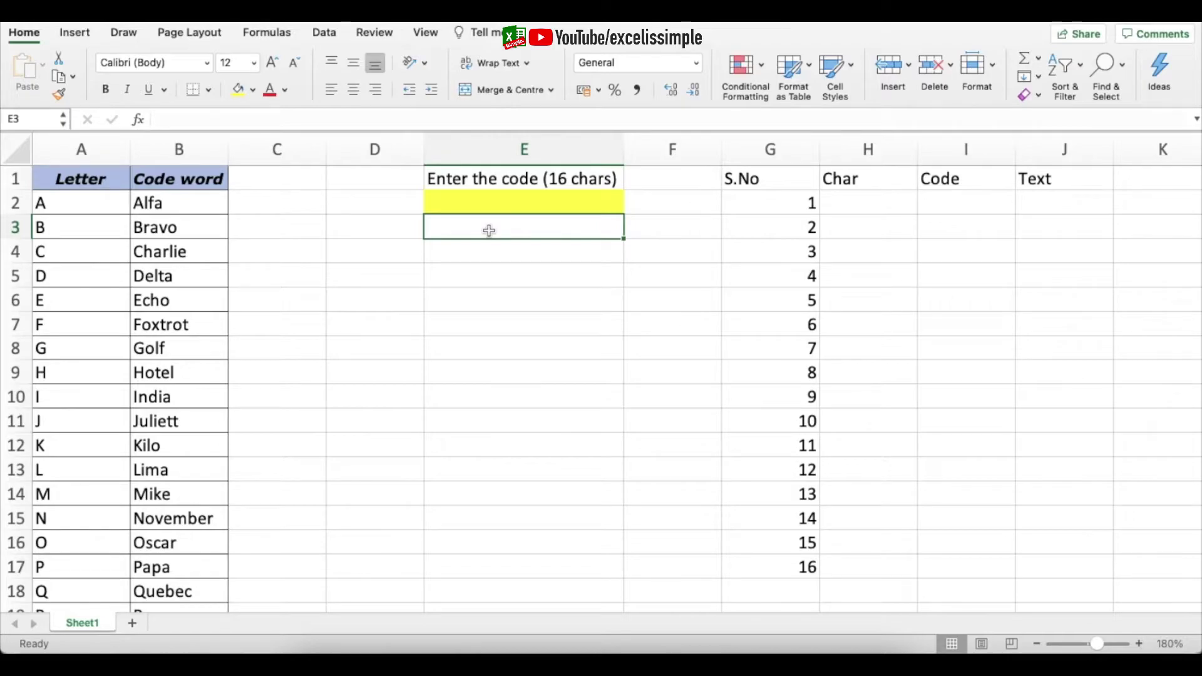
key("Up")
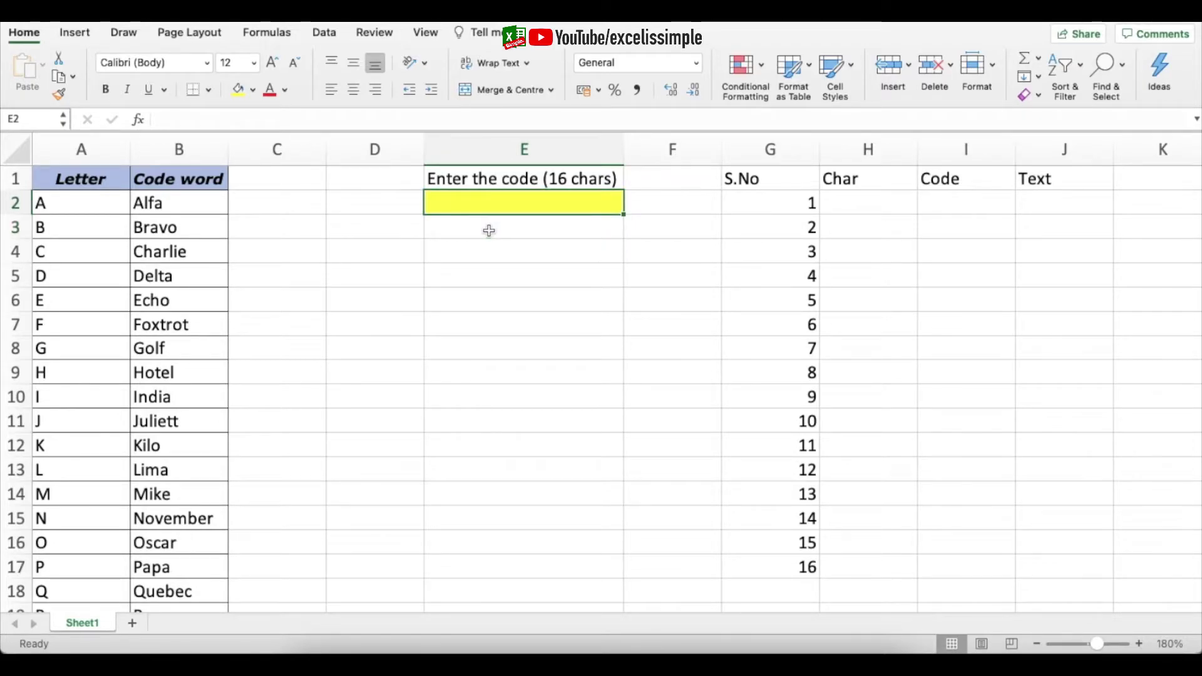
type("abcdefgh12345678")
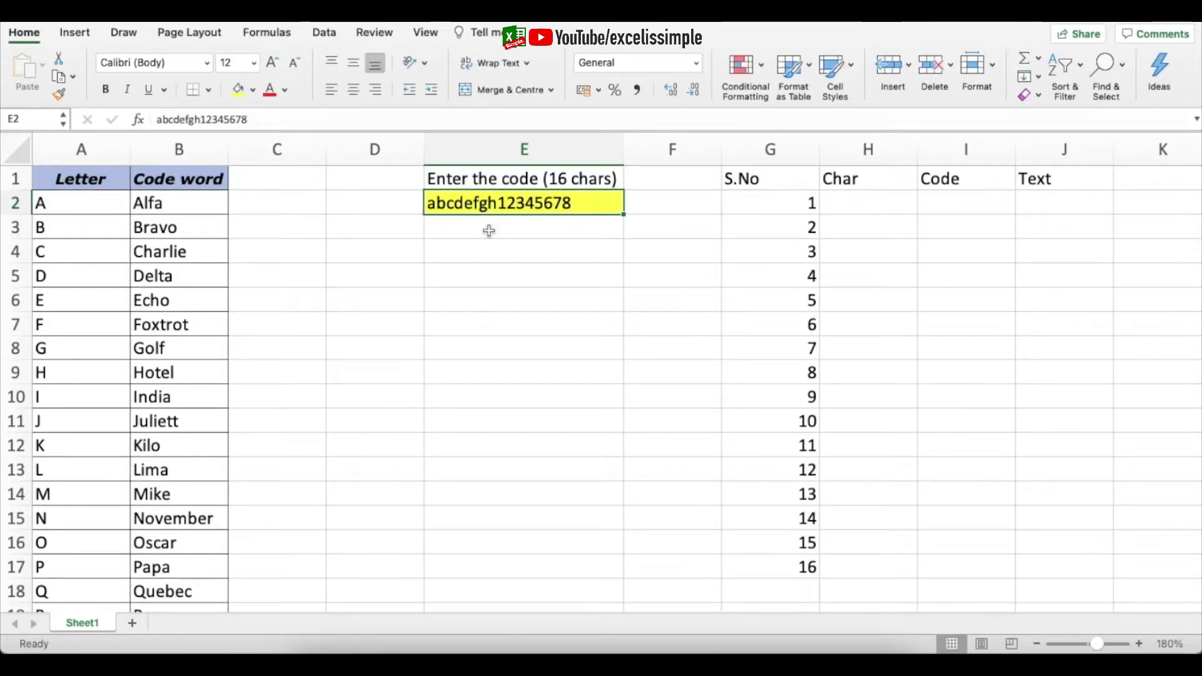
Put =LEN(E2) in E3 so it shows the code length, 16
left_click(489, 231)
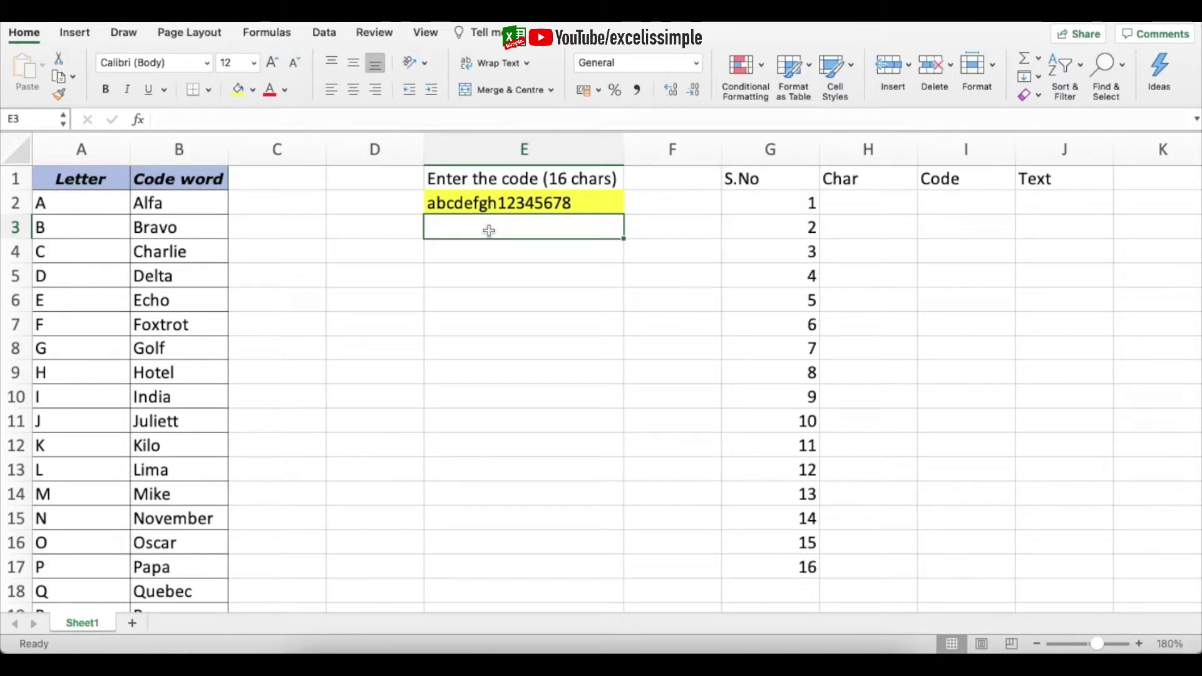
type("=len(")
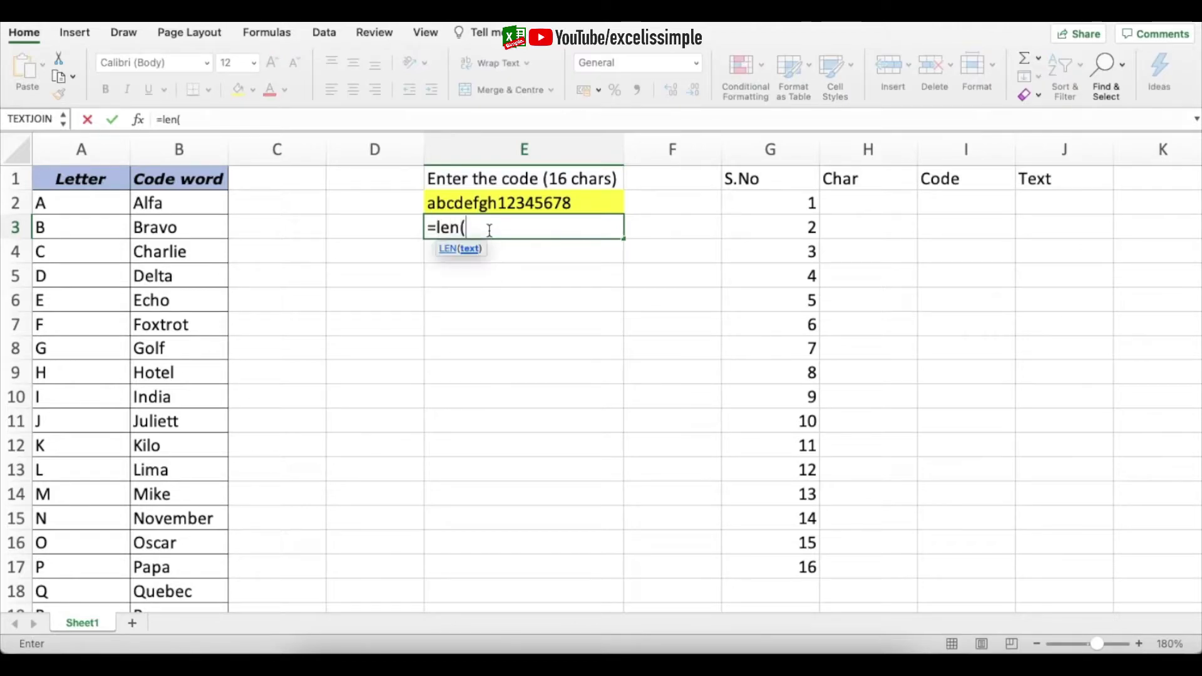
key("Up")
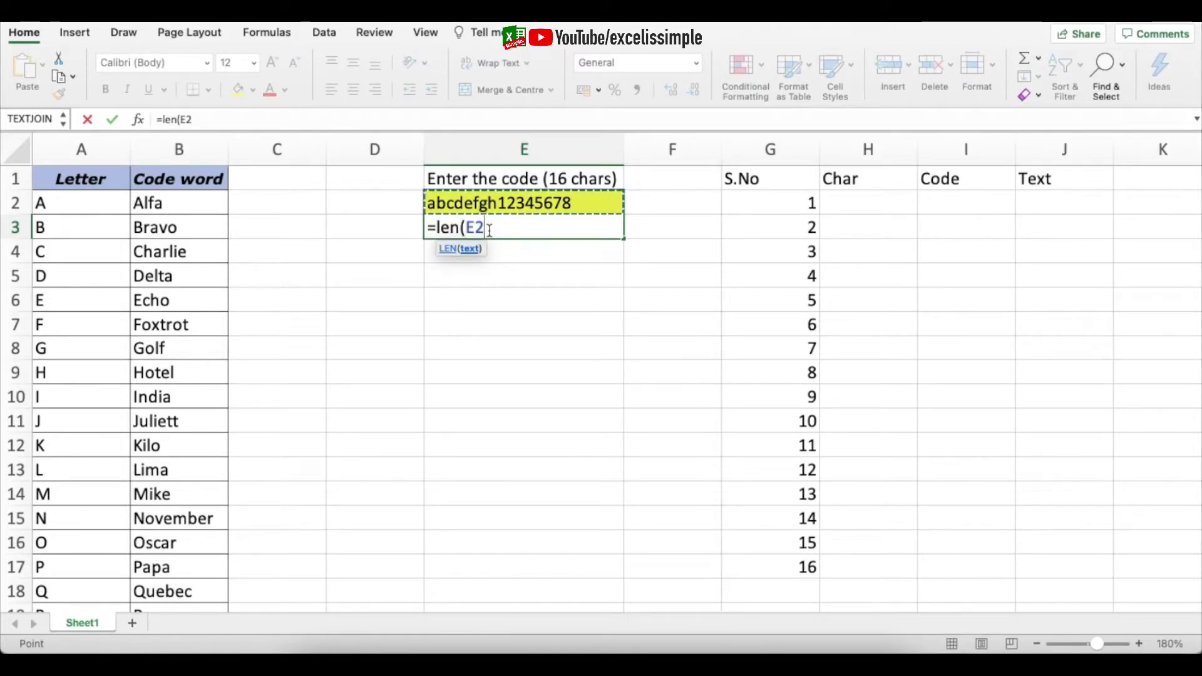
key("Return")
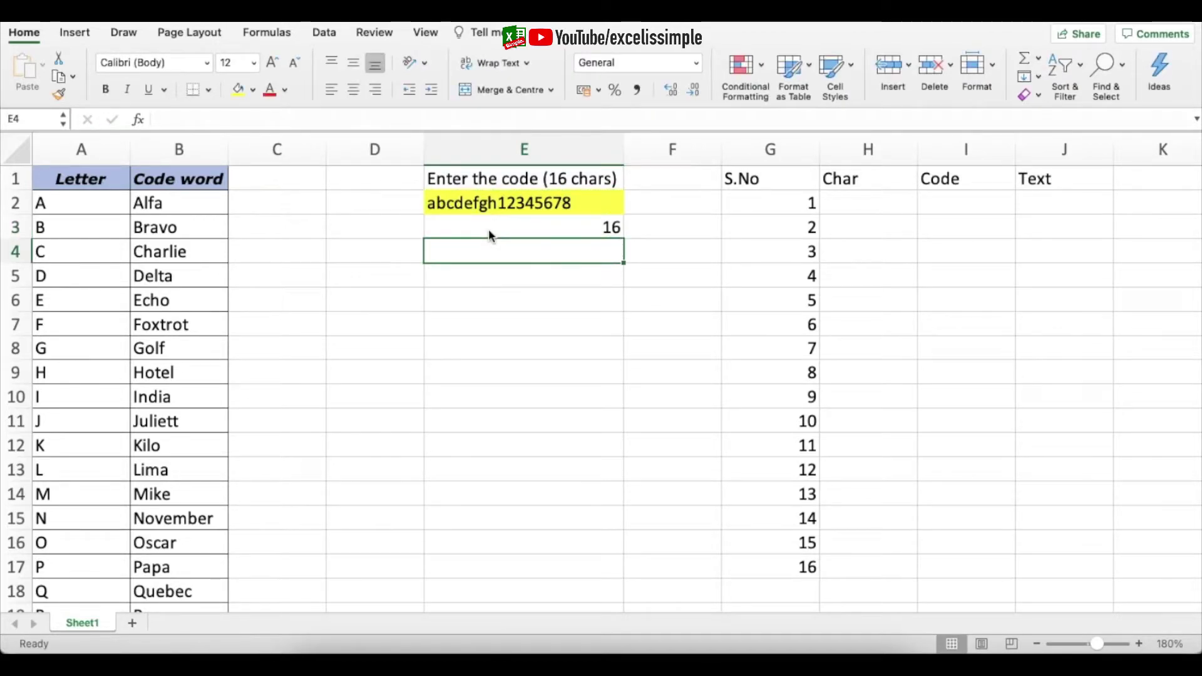
left_click(491, 232)
left_click(862, 201)
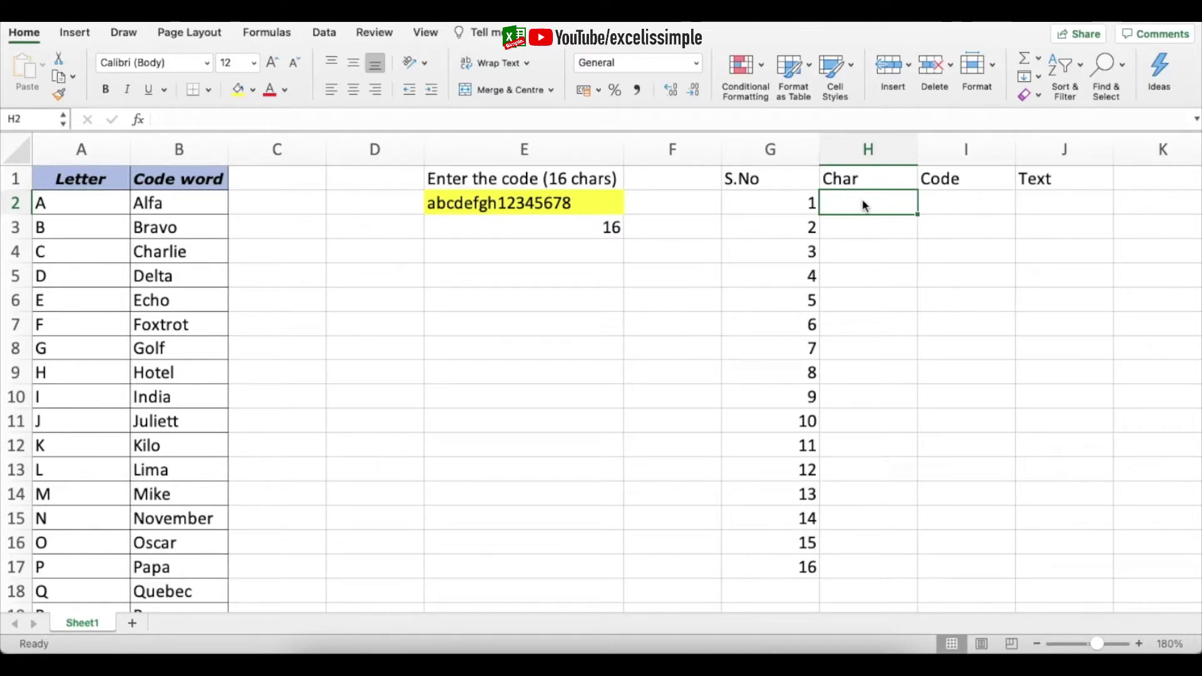
Enter =MID(E2,G2,1) in H2 to return the code's first character, 'a'
type("=mid(")
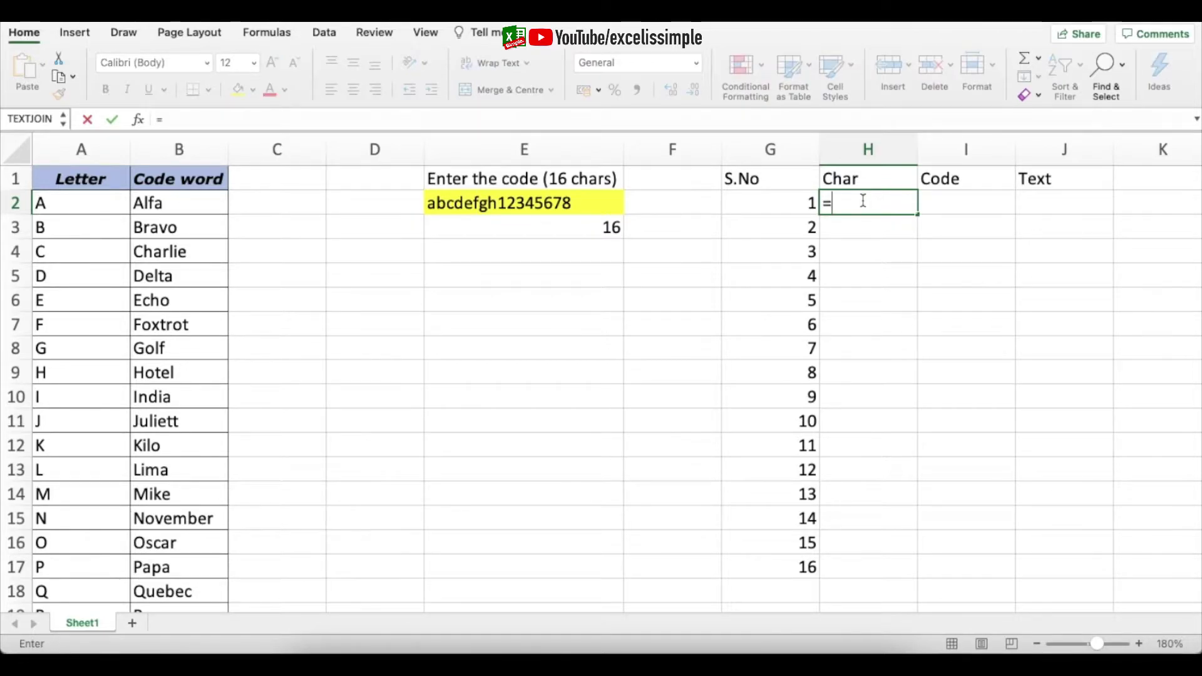
left_click(523, 205)
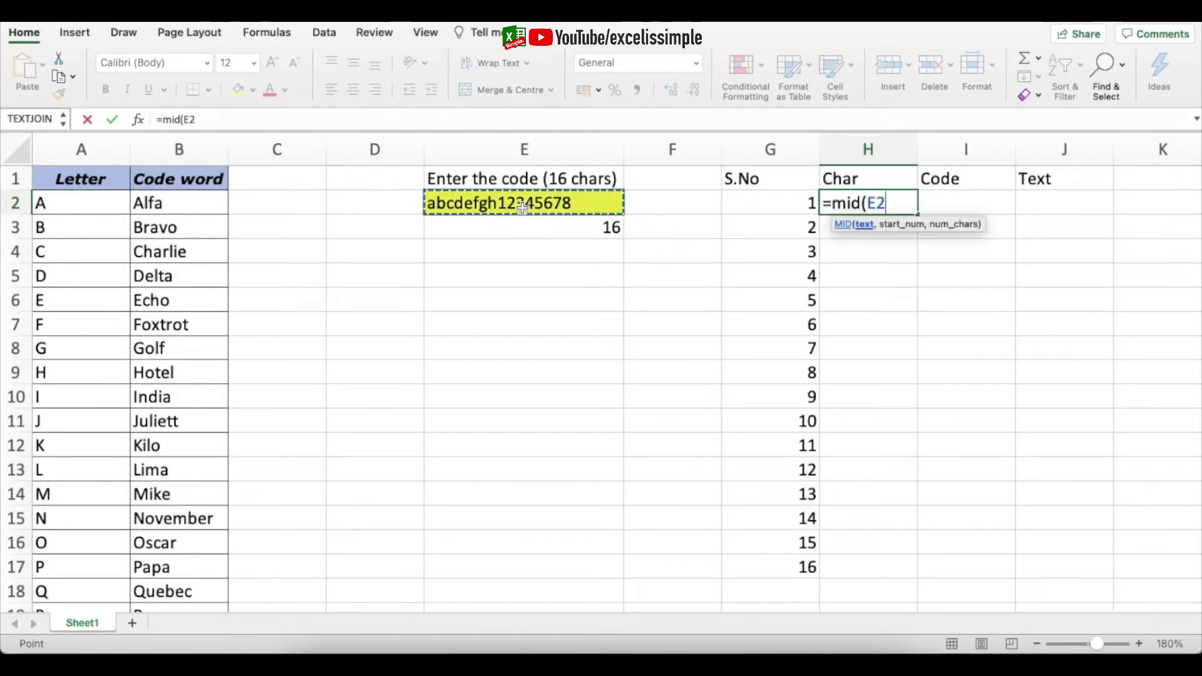
type(",")
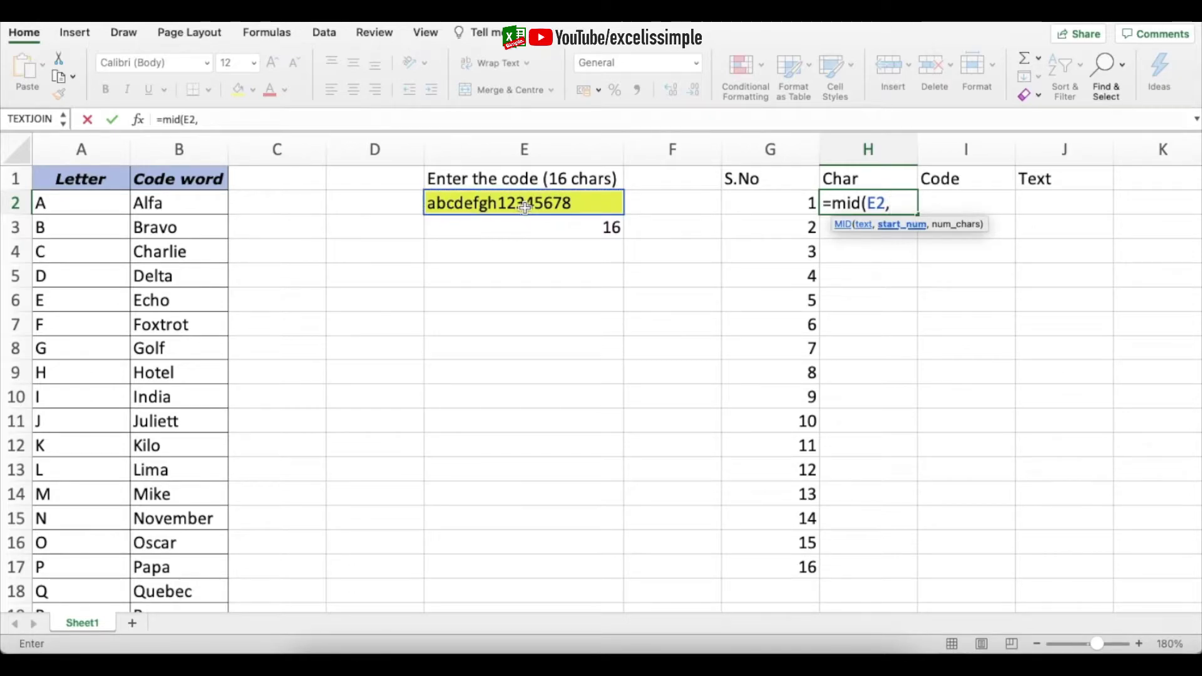
left_click(797, 203)
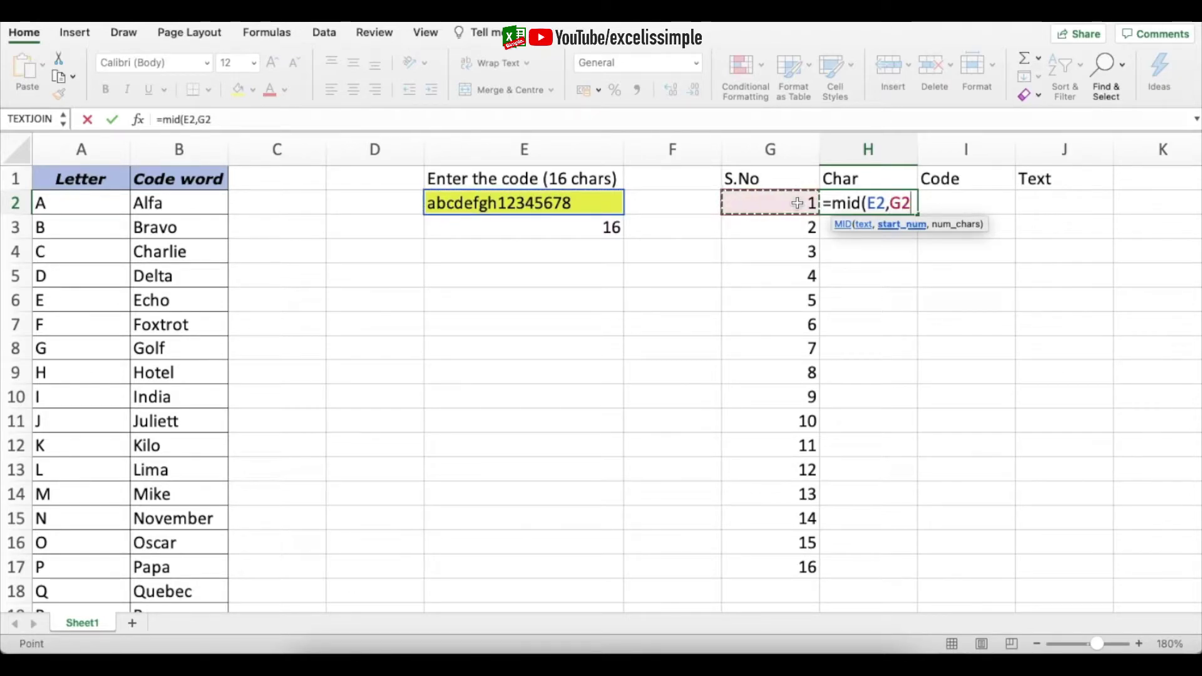
type(",")
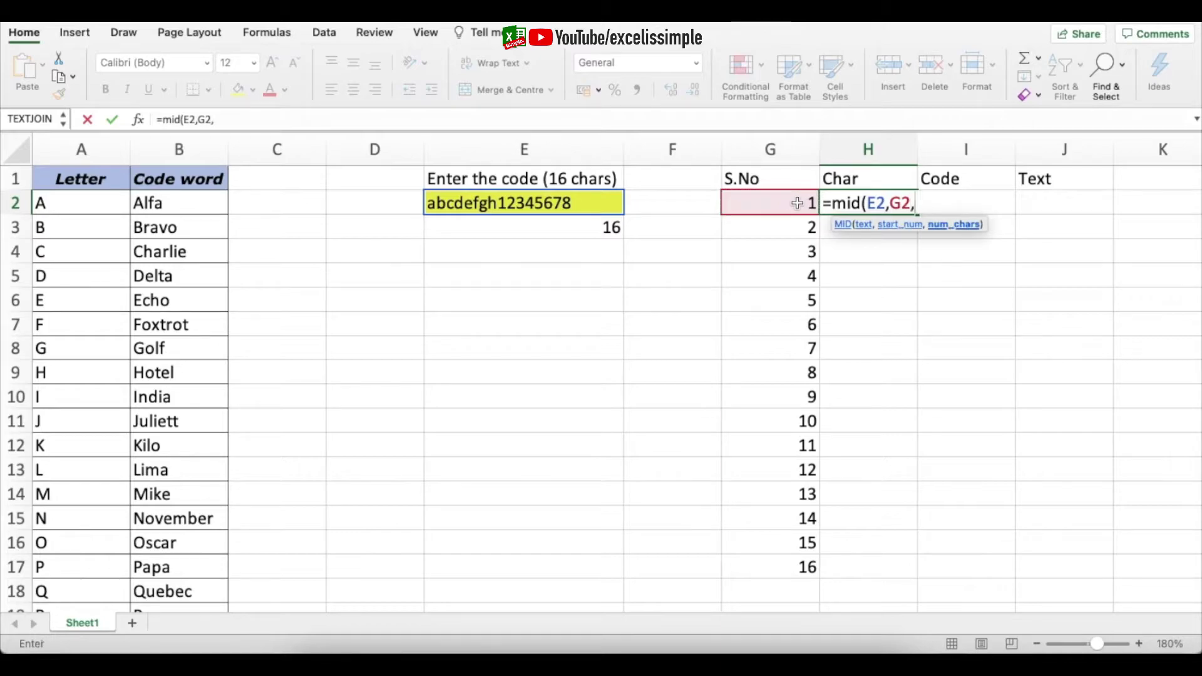
type("1)")
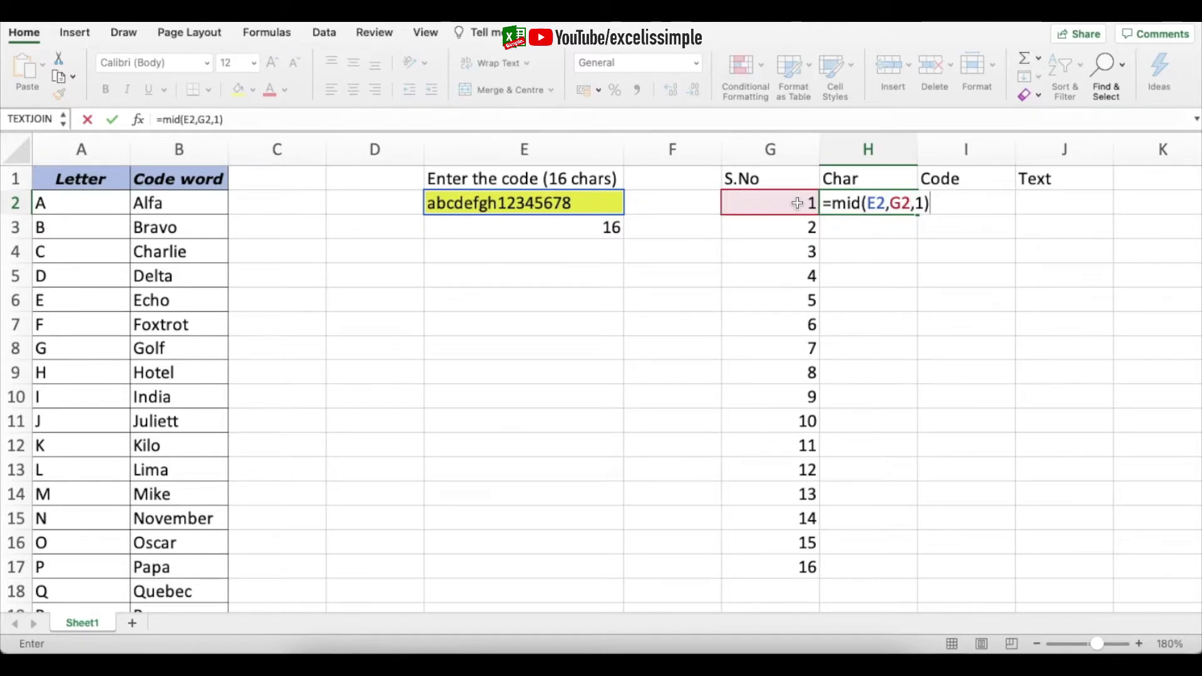
key("Return")
Edit the H2 formula to lock the code reference as $E$2
key("Up")
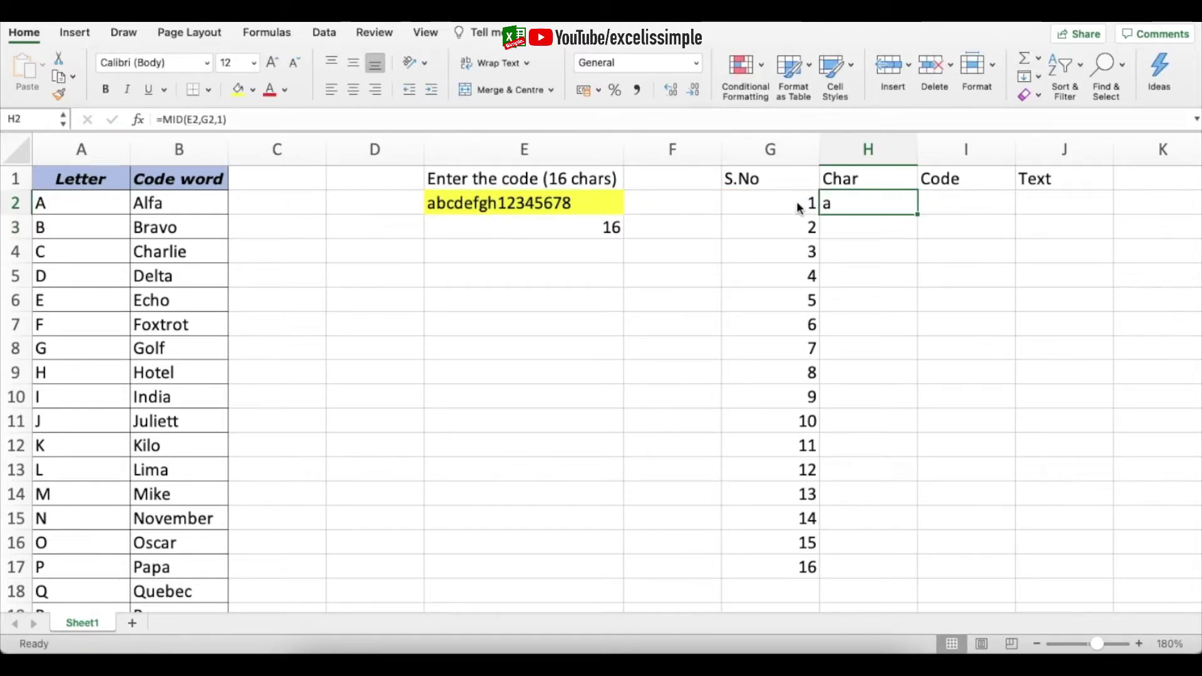
key("Down")
key("Down")
key("Up")
key("Up")
double_click(857, 201)
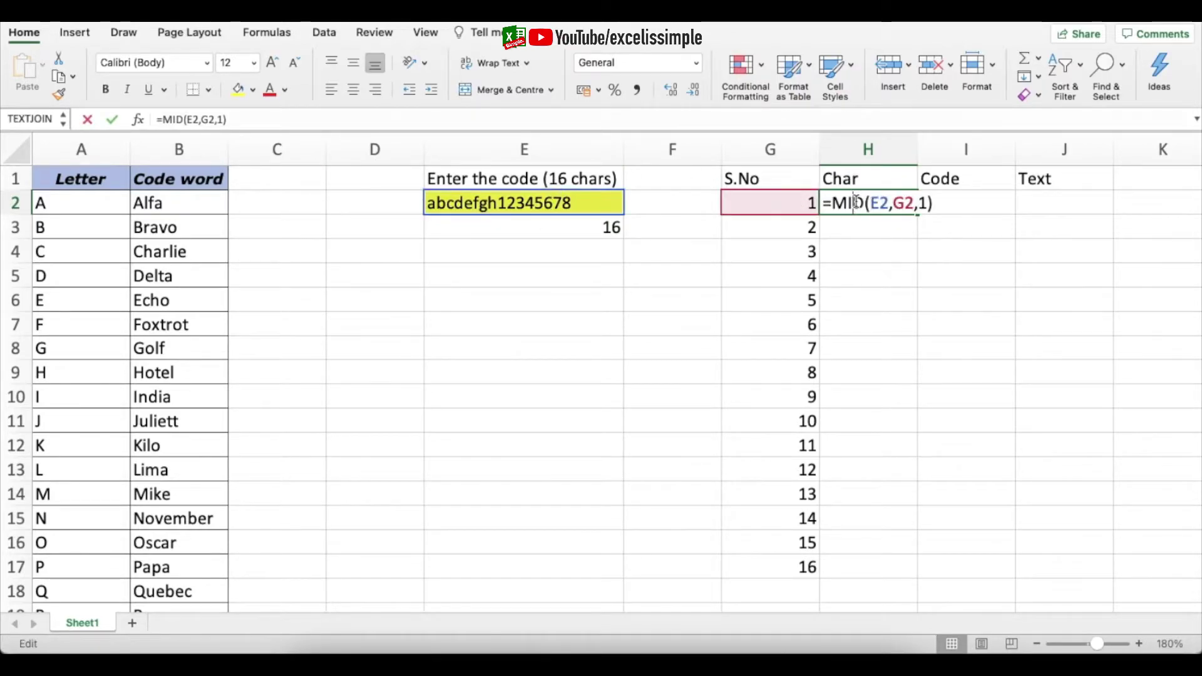
key("F4")
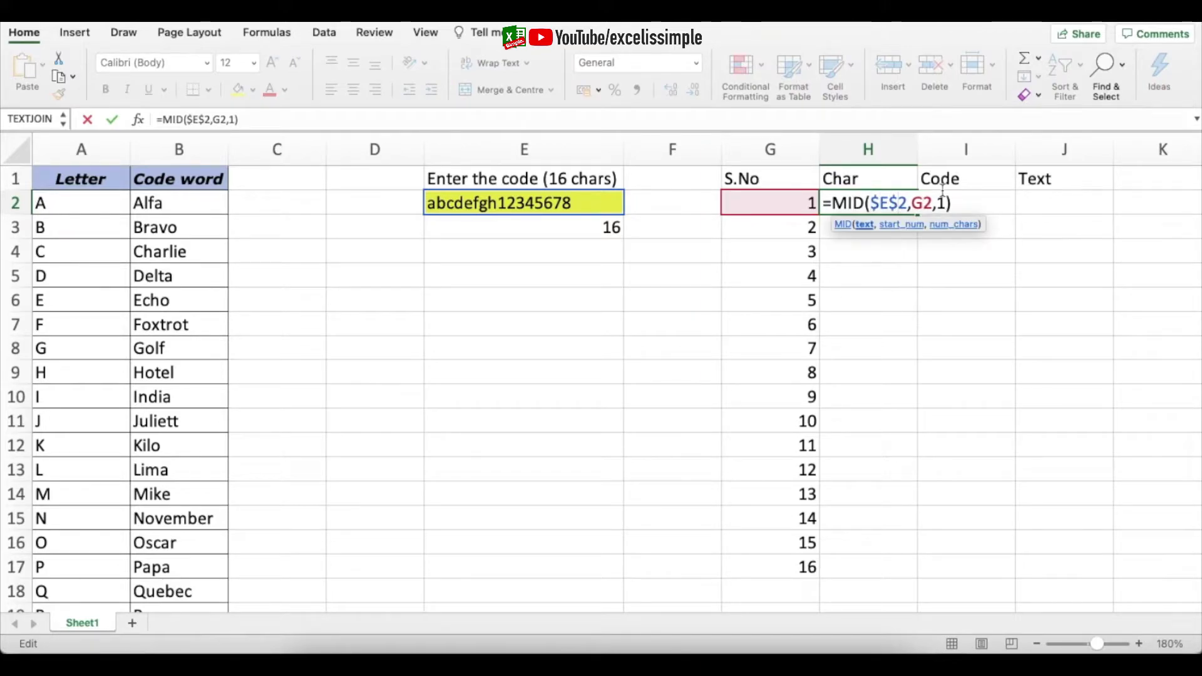
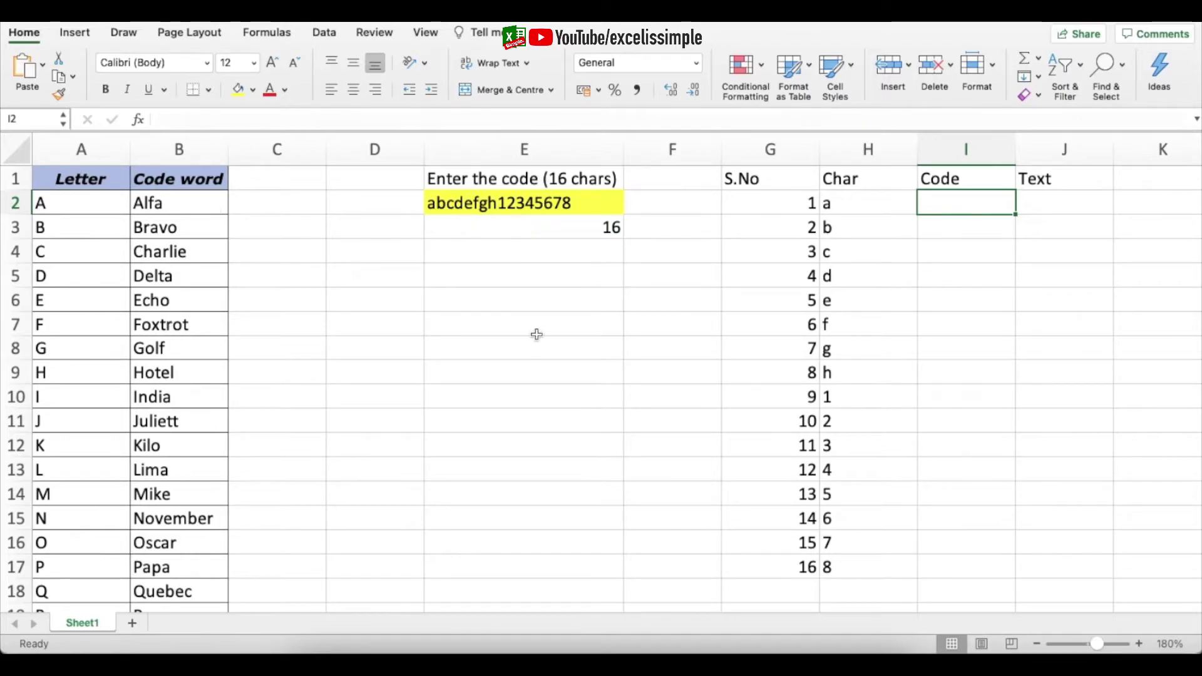
Enter =VLOOKUP(H2,milcodes,2,0) in I2 to look up the first character's code word
type("=v")
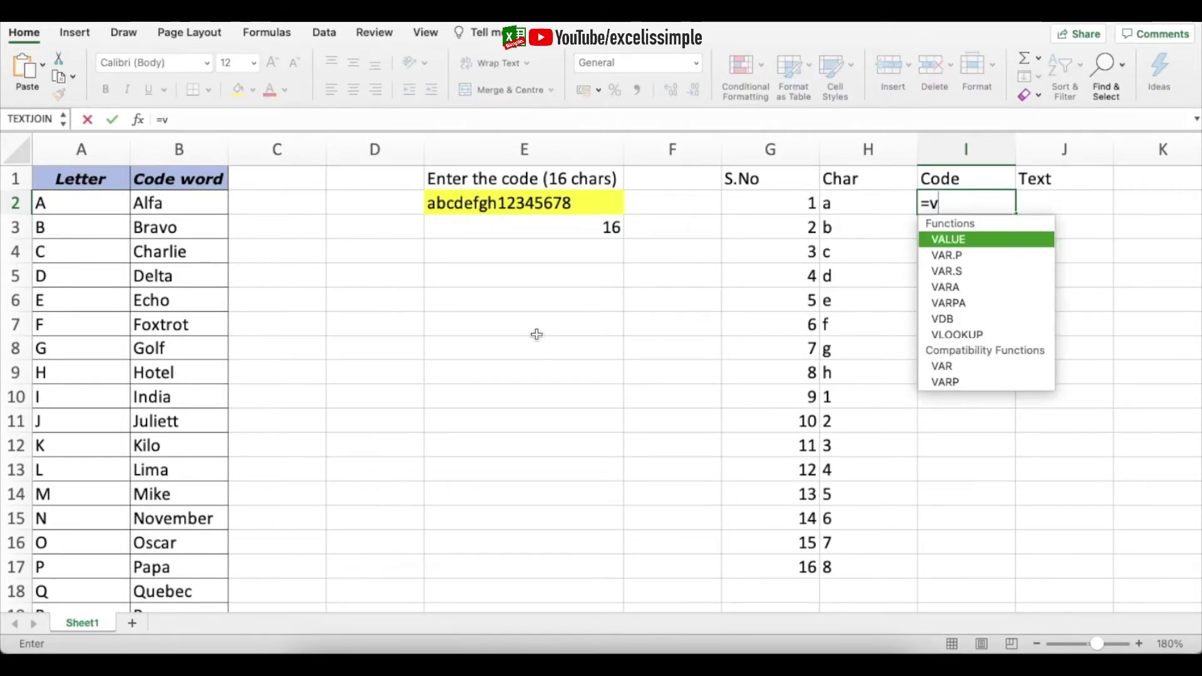
type("lookup(")
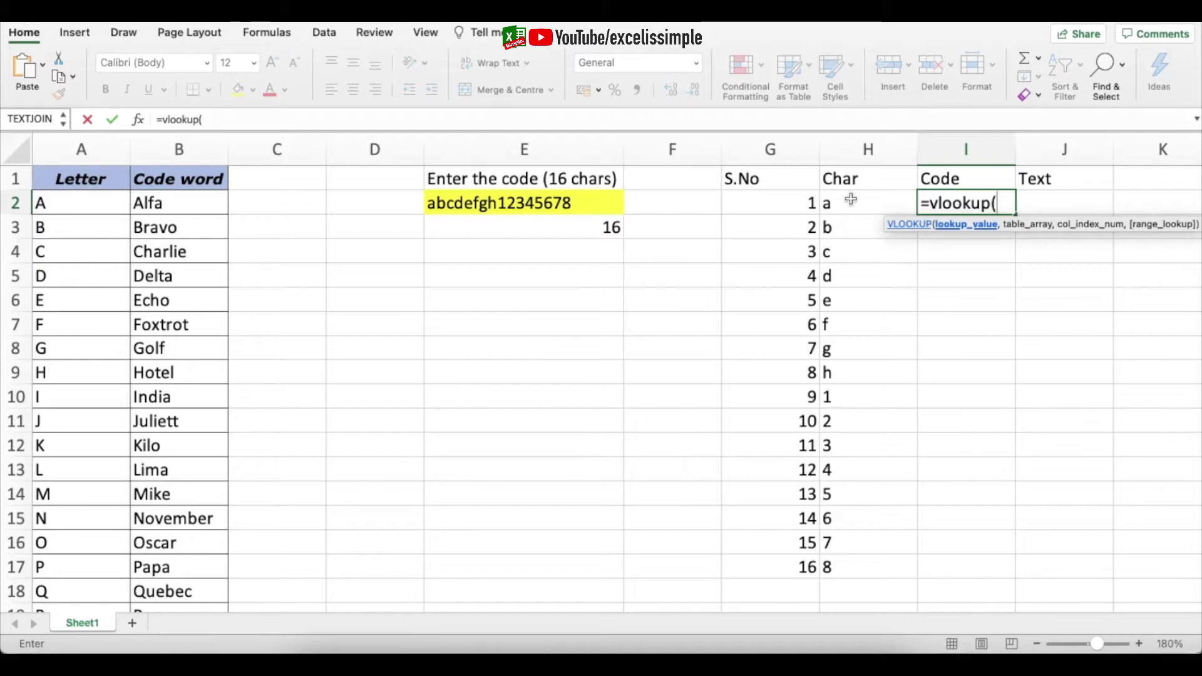
left_click(852, 201)
type(",")
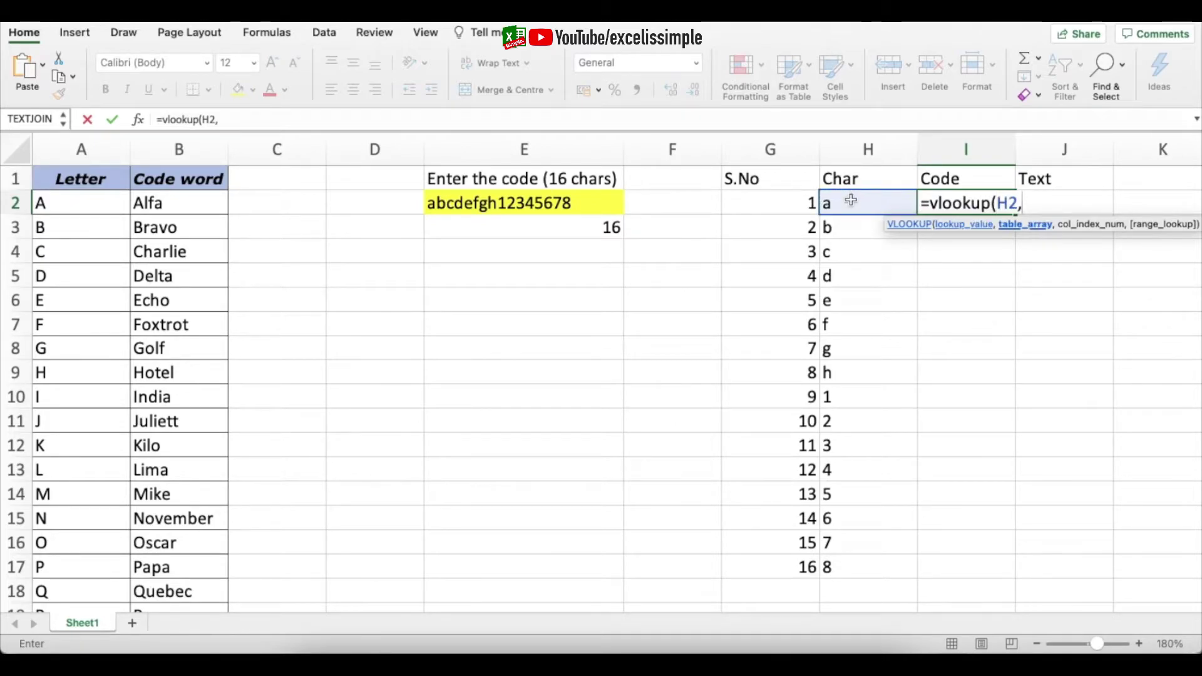
type("mil")
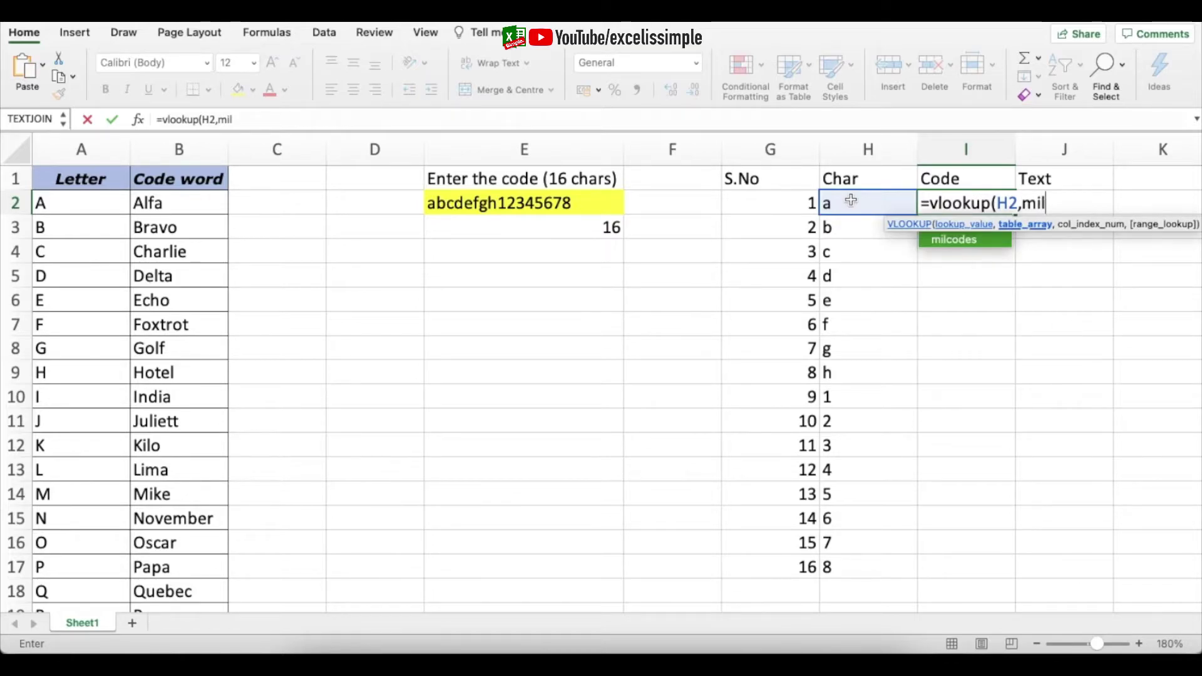
double_click(969, 244)
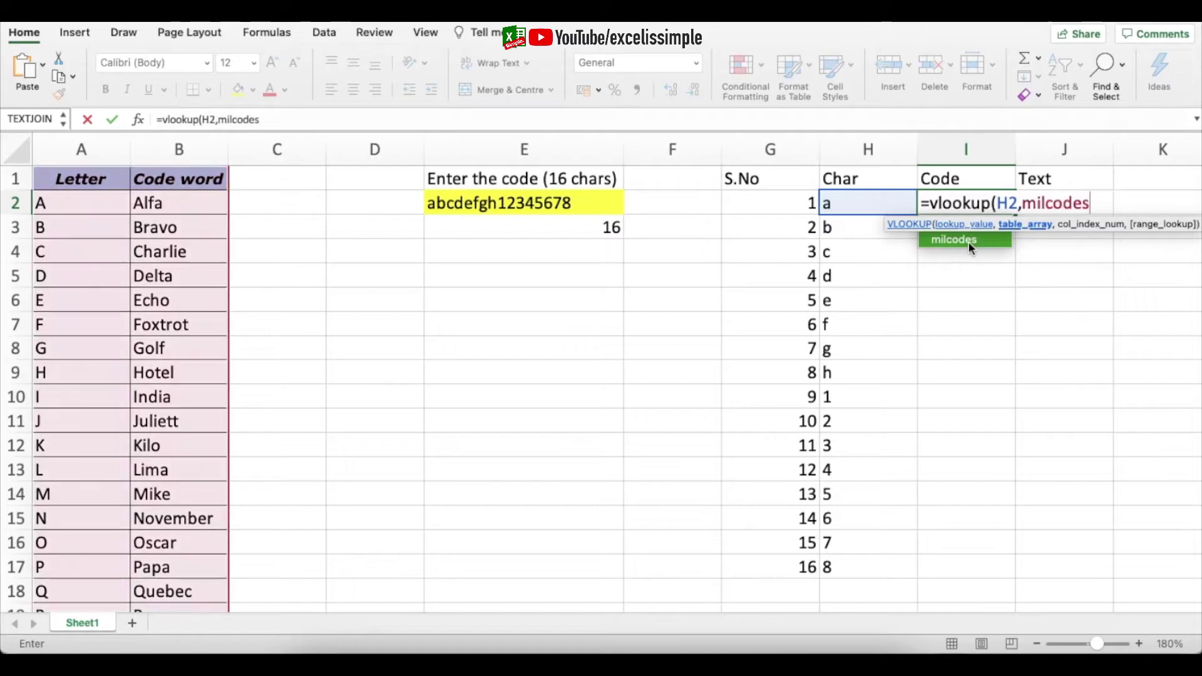
type(",2")
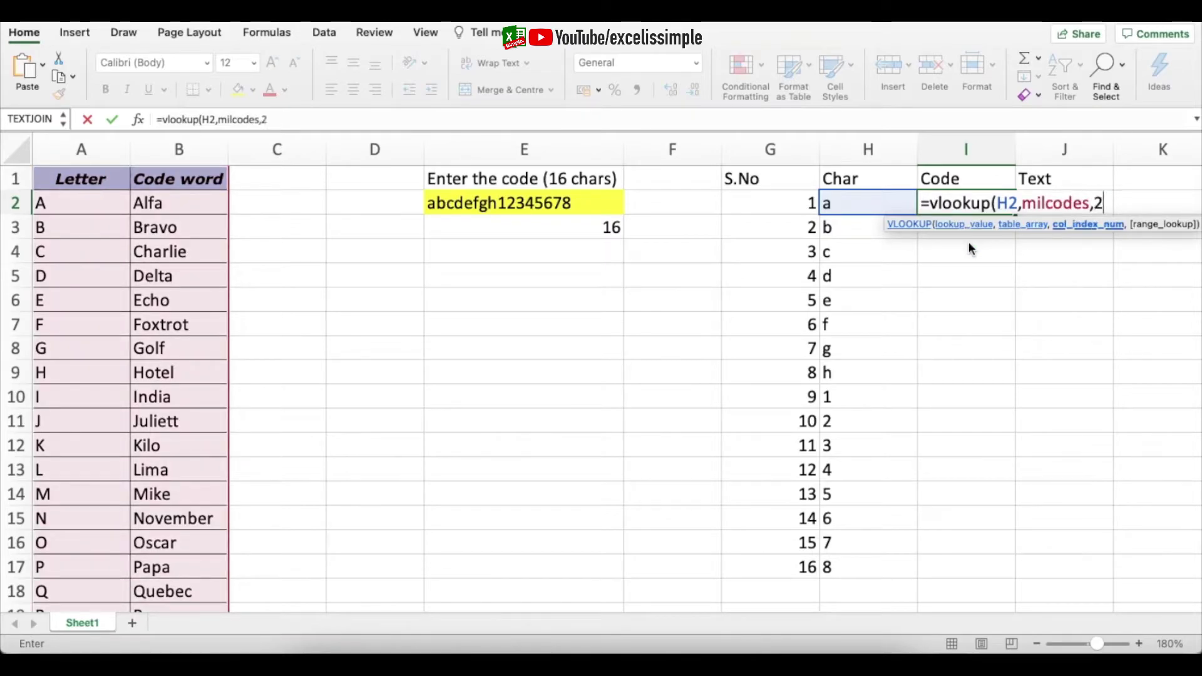
type(",0")
key("Return")
Fill the lookup formula down I2:I17, giving Alfa–Hotel for letters and #N/A for digits
key("Up")
key("super+c")
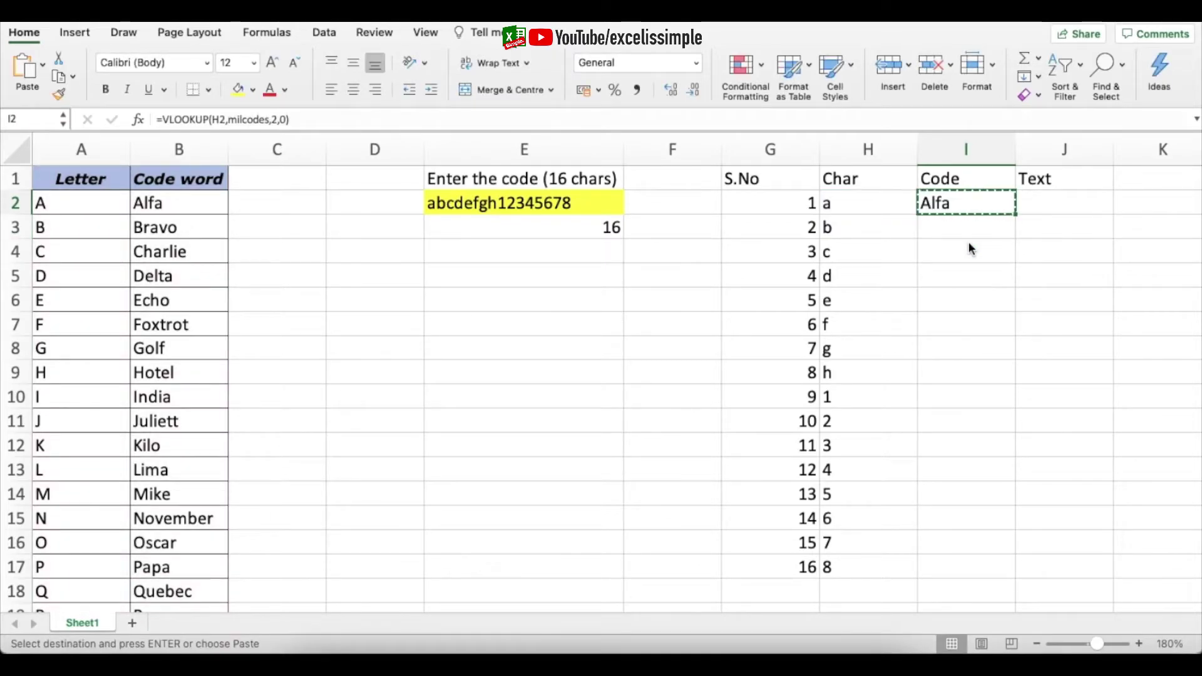
key("Left")
key("super+Down")
key("Right")
key("shift+super+Up")
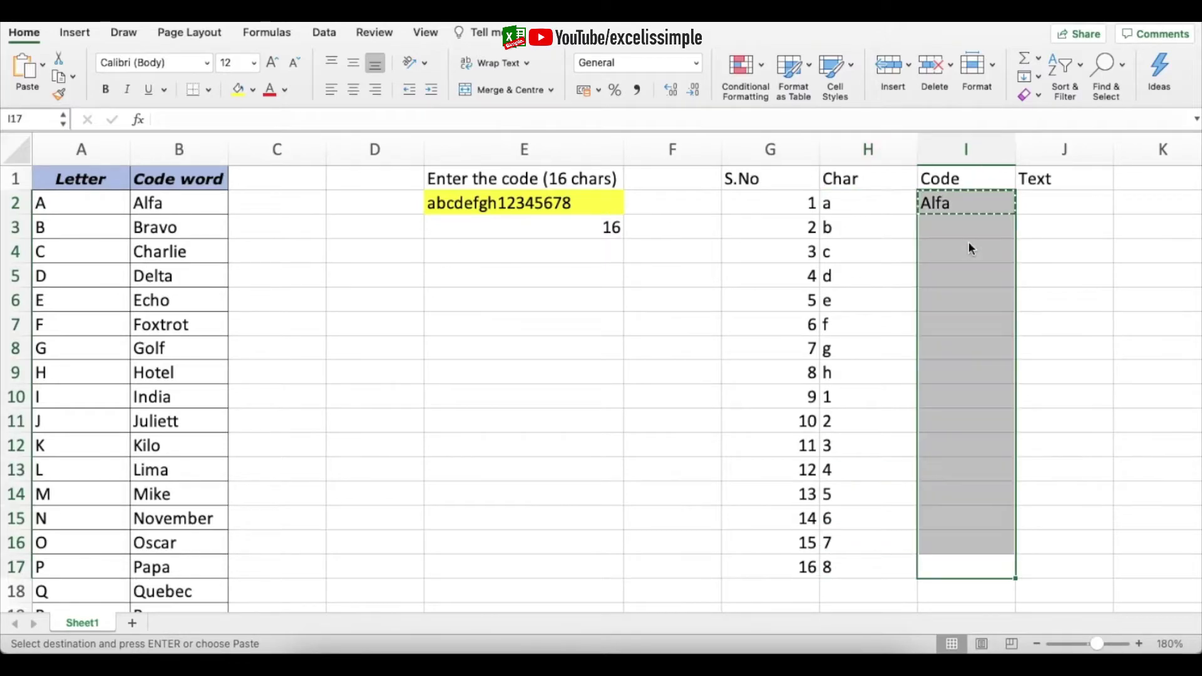
key("super+v")
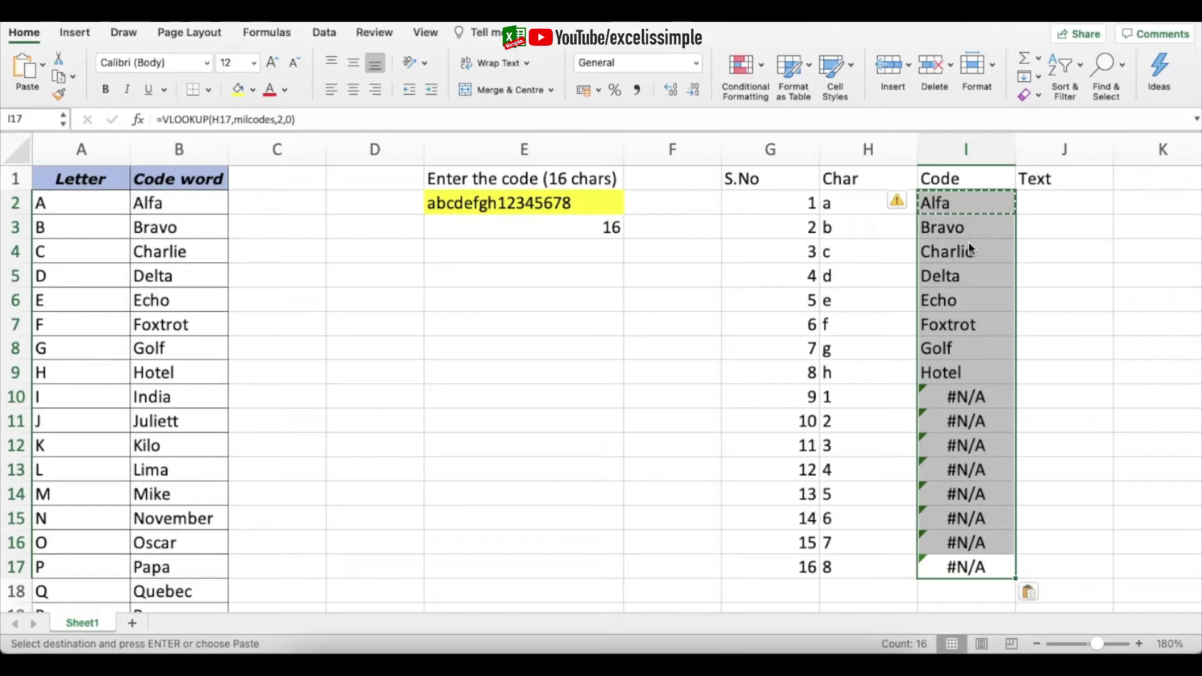
key("Escape")
left_click(967, 324)
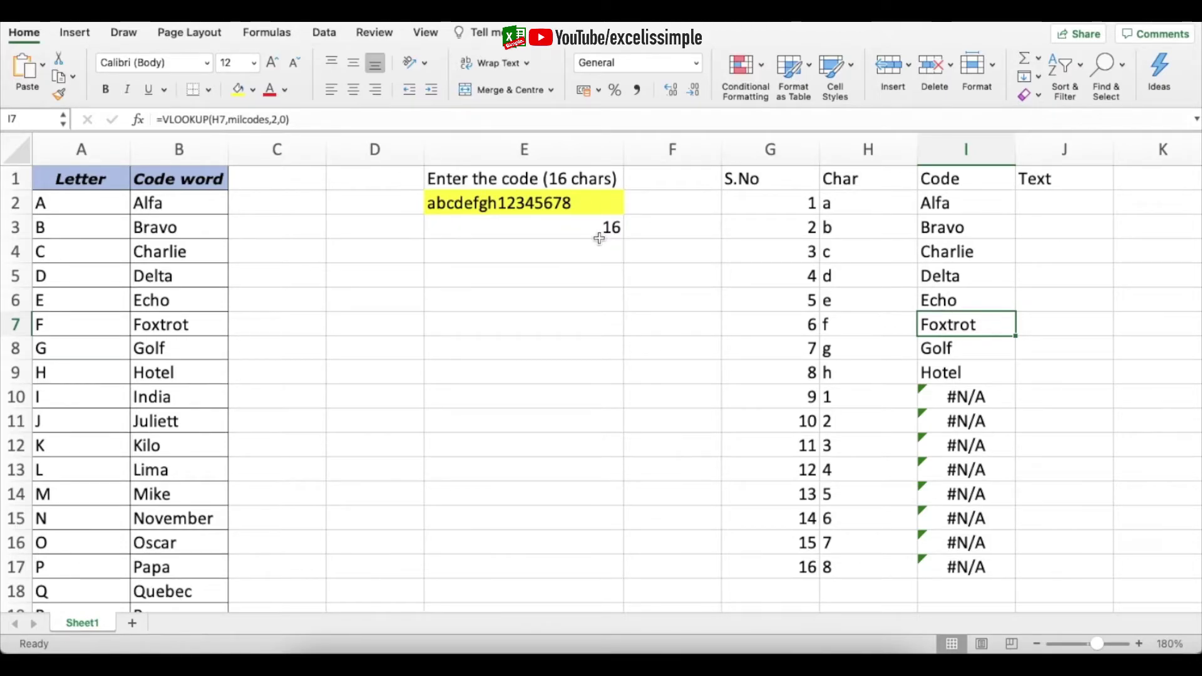
Change the code in E2 to a1b2c3d4e5f6g7h8
left_click(524, 206)
type("a1b2c3d4e5f6g7h8")
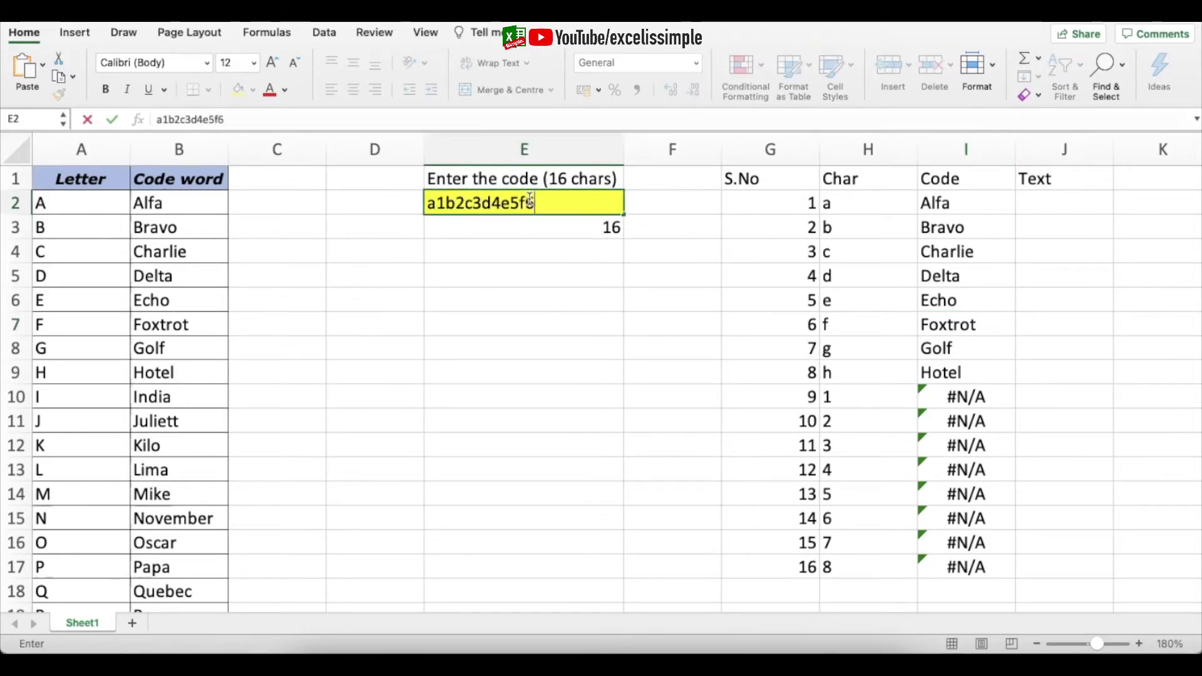
key("Return")
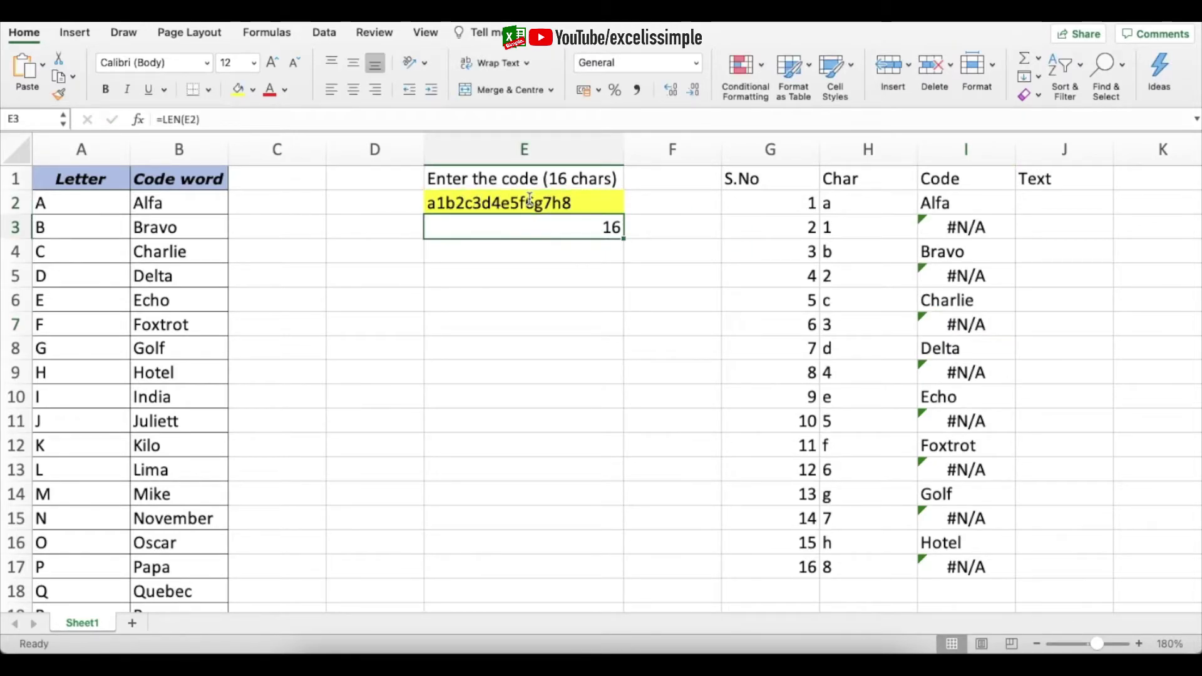
Check the formulas in I2 and H3 and look at the end of the data
left_click(952, 204)
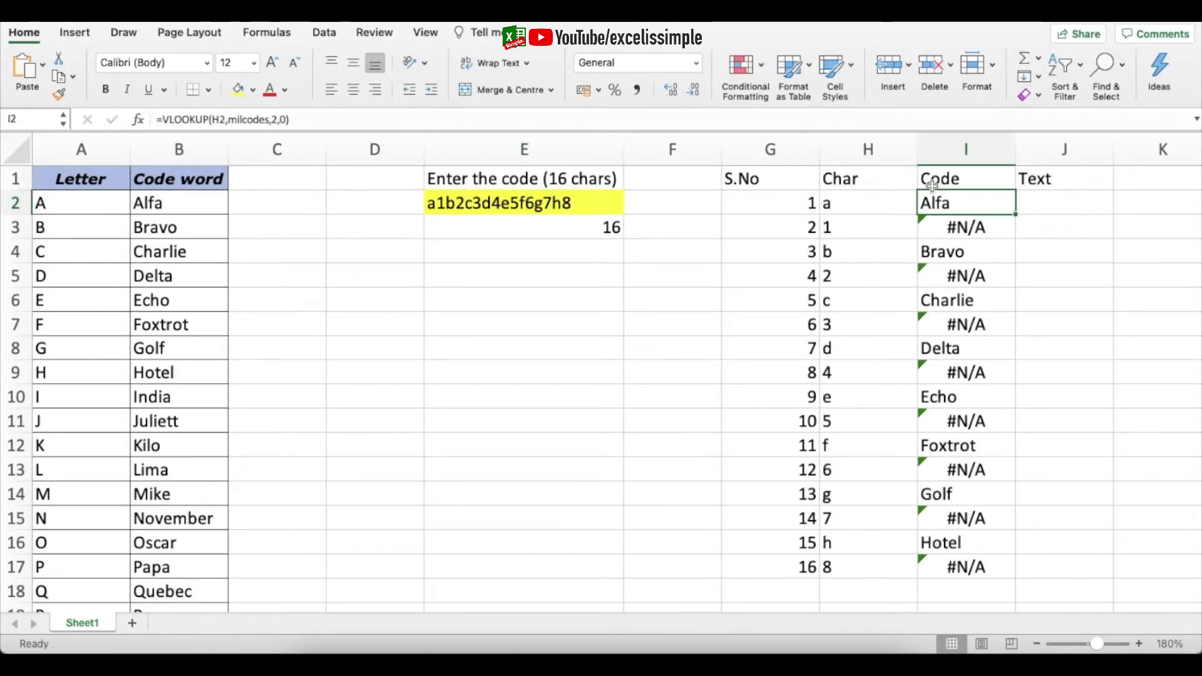
left_click(873, 220)
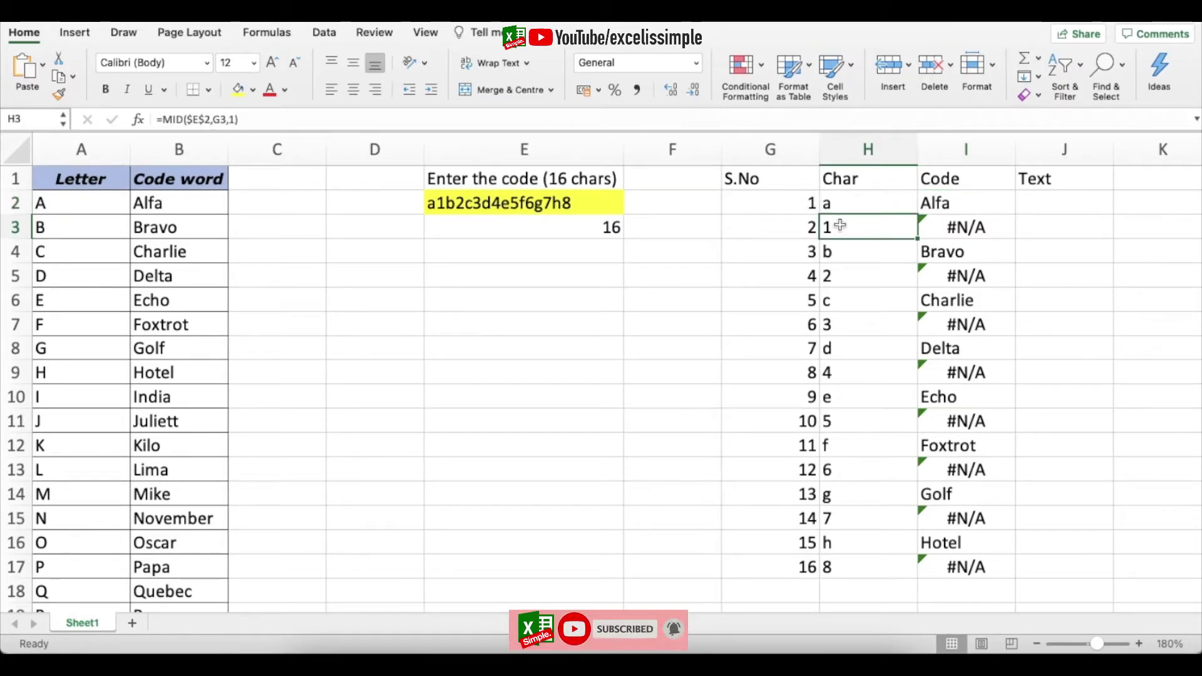
left_click(88, 492)
key("ctrl+Down")
key("Up")
key("Up")
key("Up")
key("Up")
key("Up")
key("Up")
key("Up")
key("Up")
key("Up")
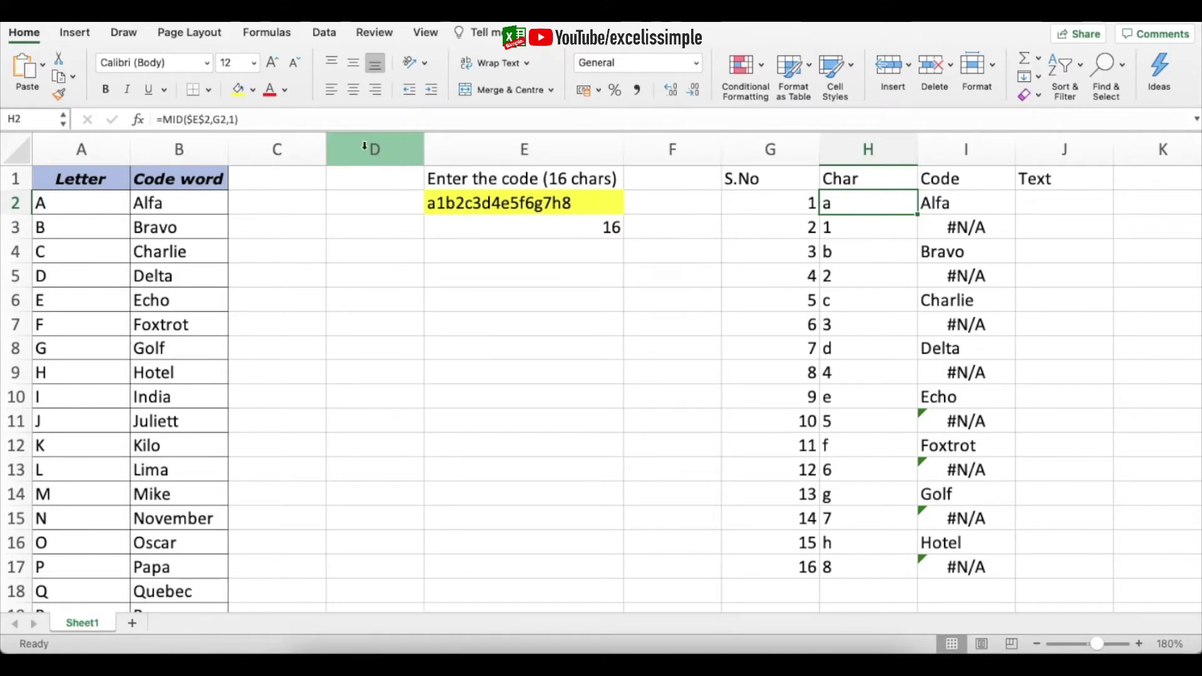
Wrap the Char formula as =VALUE(MID($E$2,G2,1)) in H2 and fill it down H2:H17
left_click(164, 119)
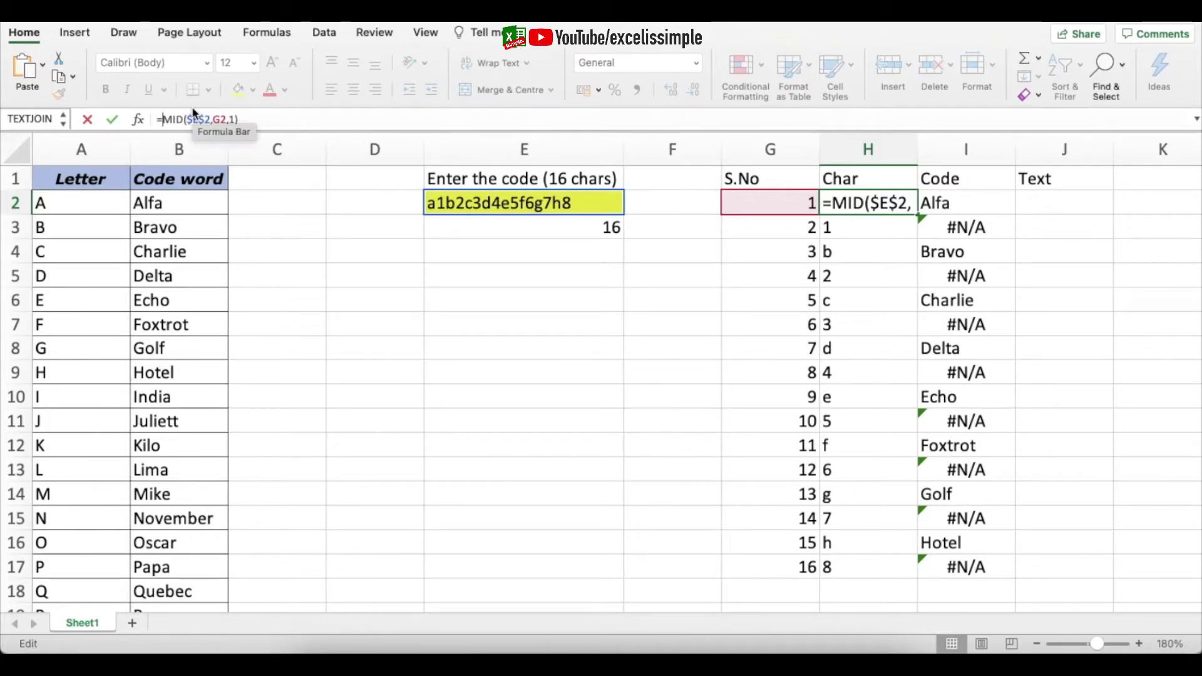
type("value(")
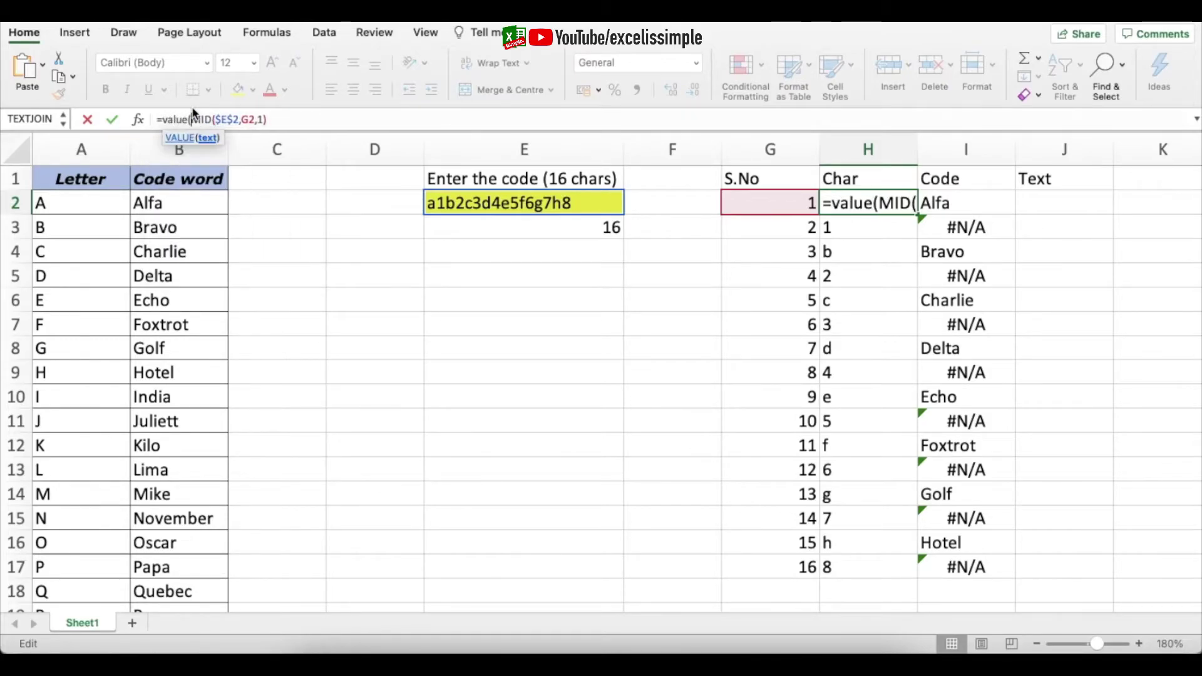
left_click(299, 123)
type(")")
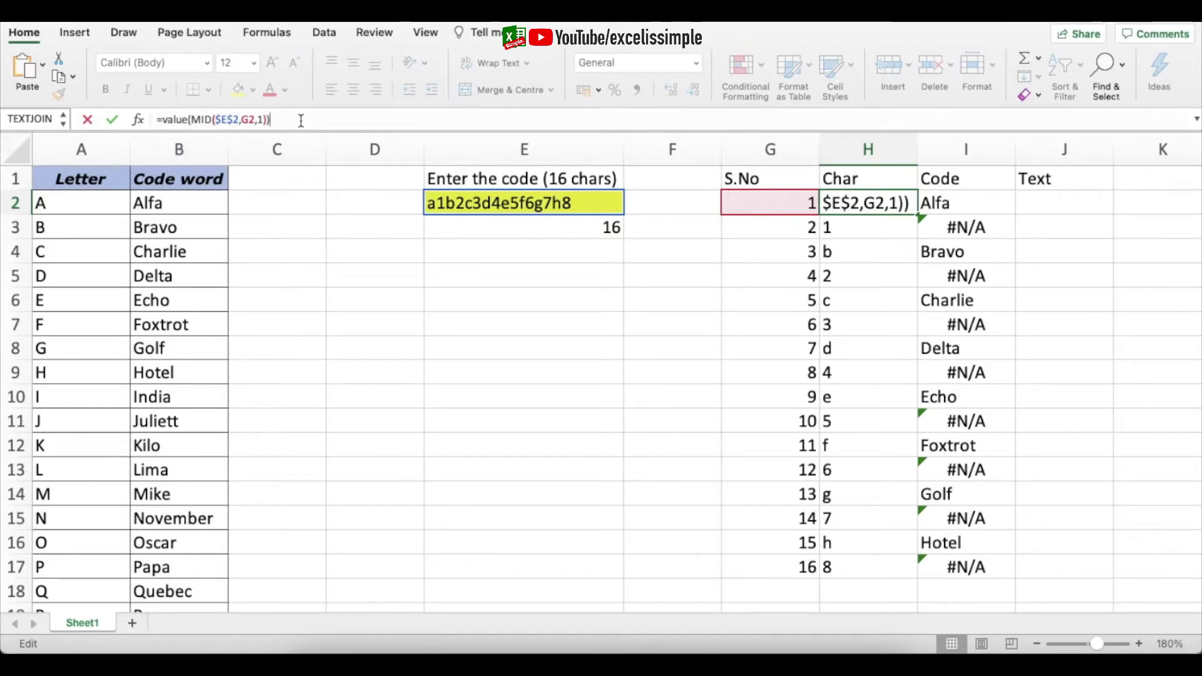
key("Return")
key("Up")
key("super+c")
key("shift+super+Down")
key("super+v")
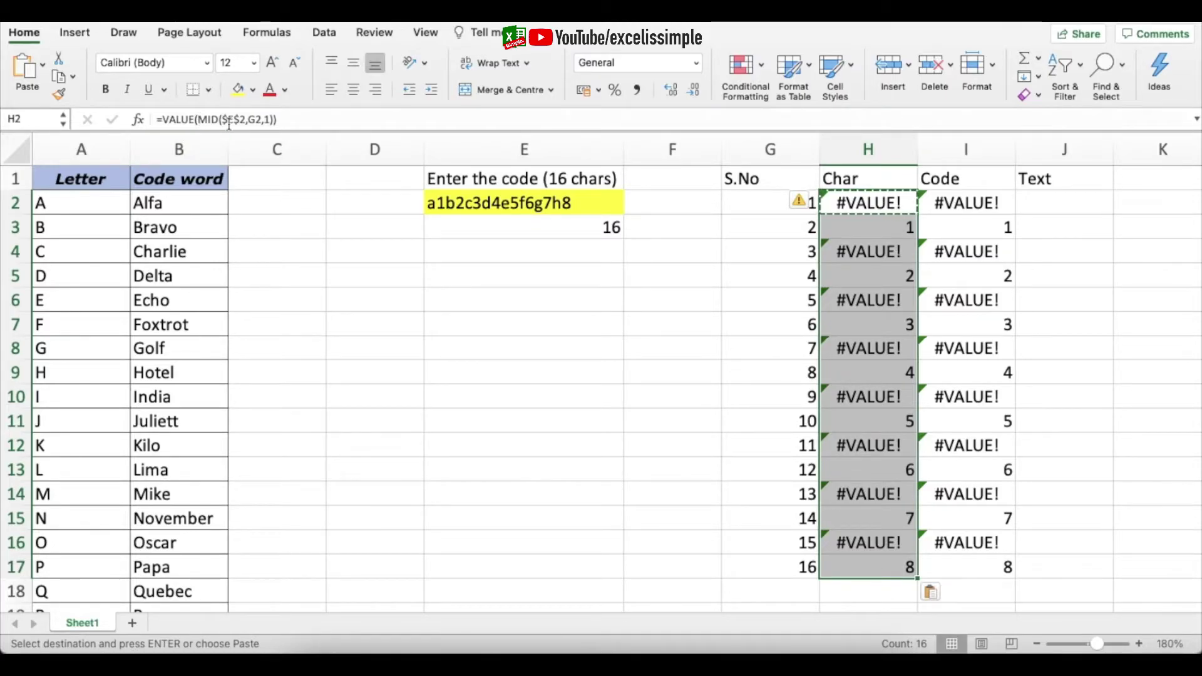
left_click(868, 204)
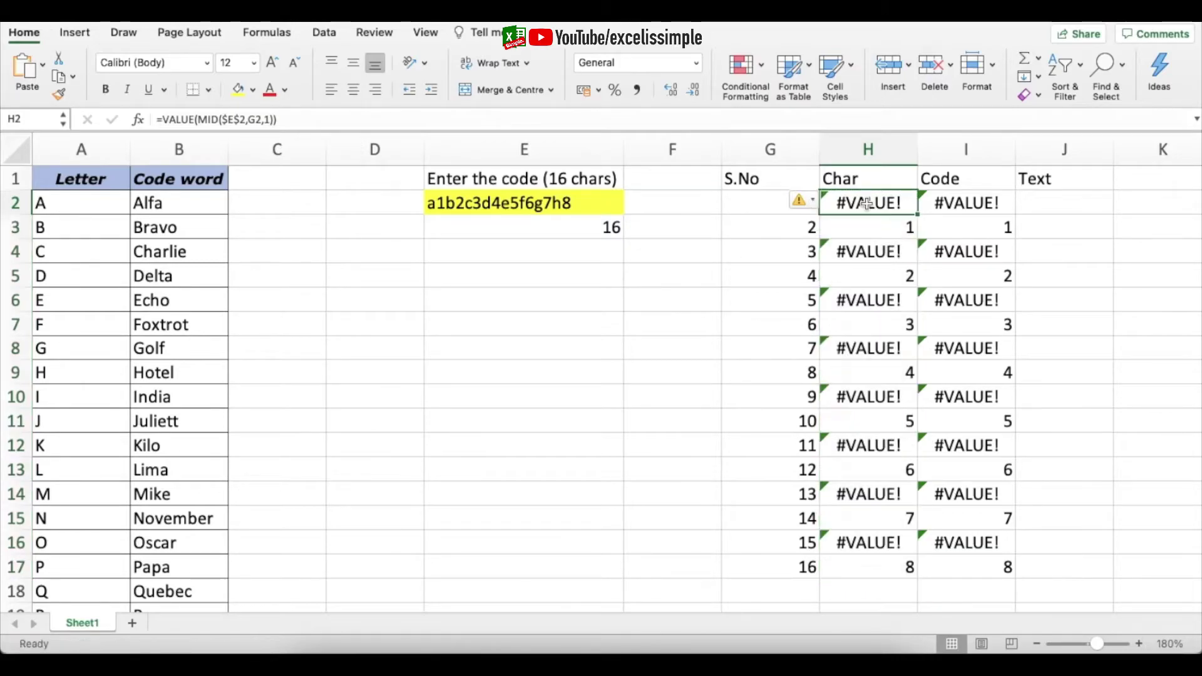
Rewrite H2 as =IF(ISERROR(VALUE(MID($E$2,G2,1))),MID($E$2,G2,1),VALUE(MID($E$2,G2,1)))
double_click(867, 203)
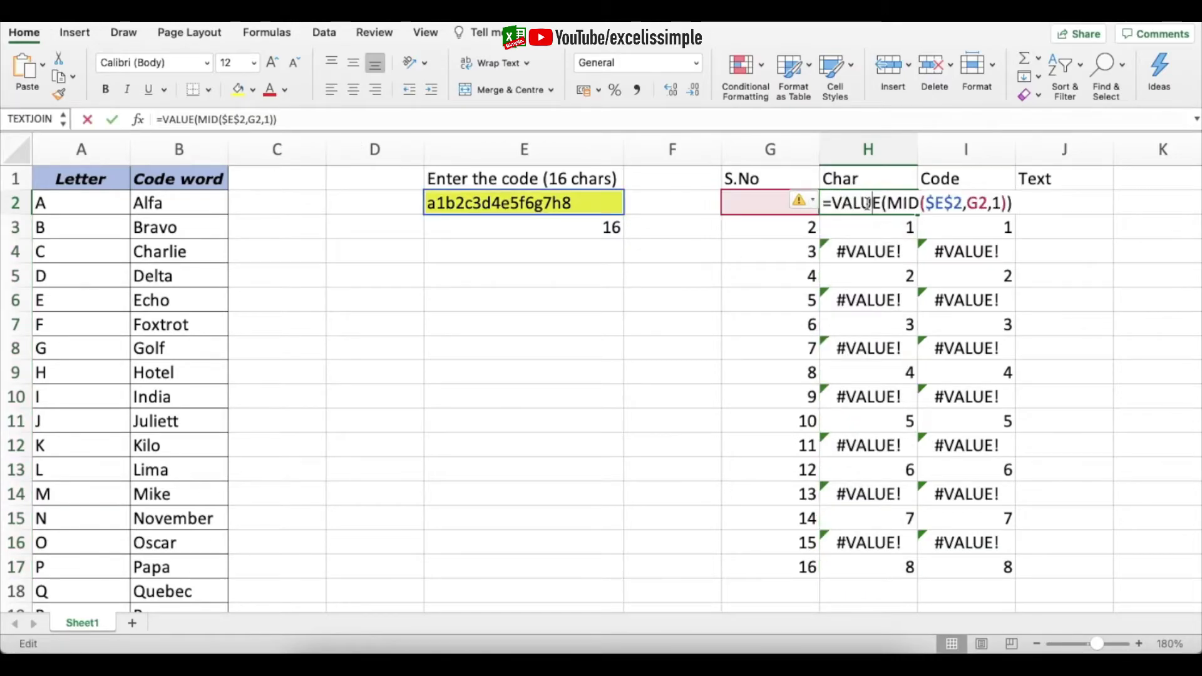
left_click_drag(826, 204, 1057, 180)
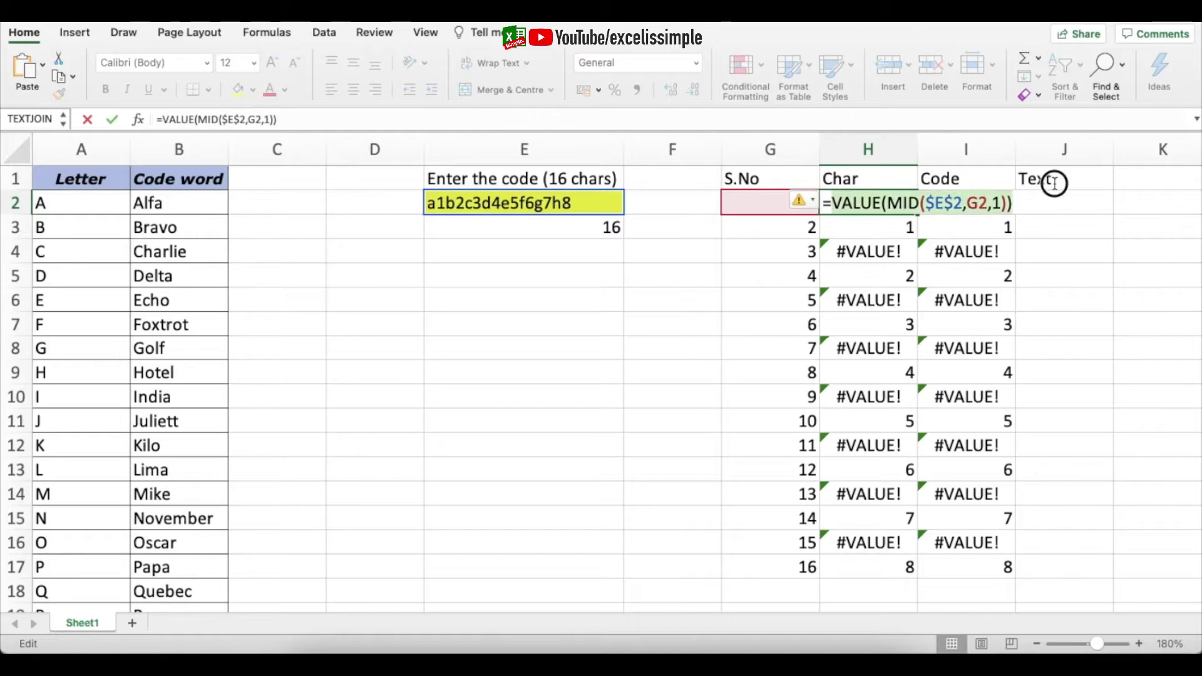
type("=")
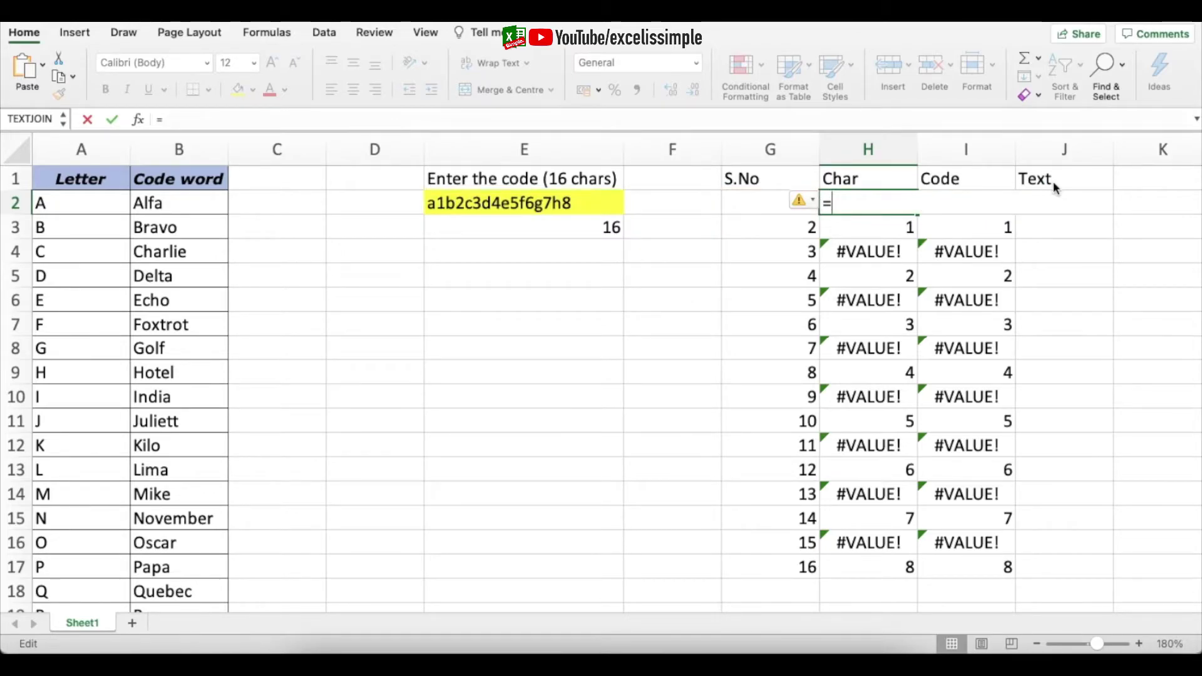
type("if(ise")
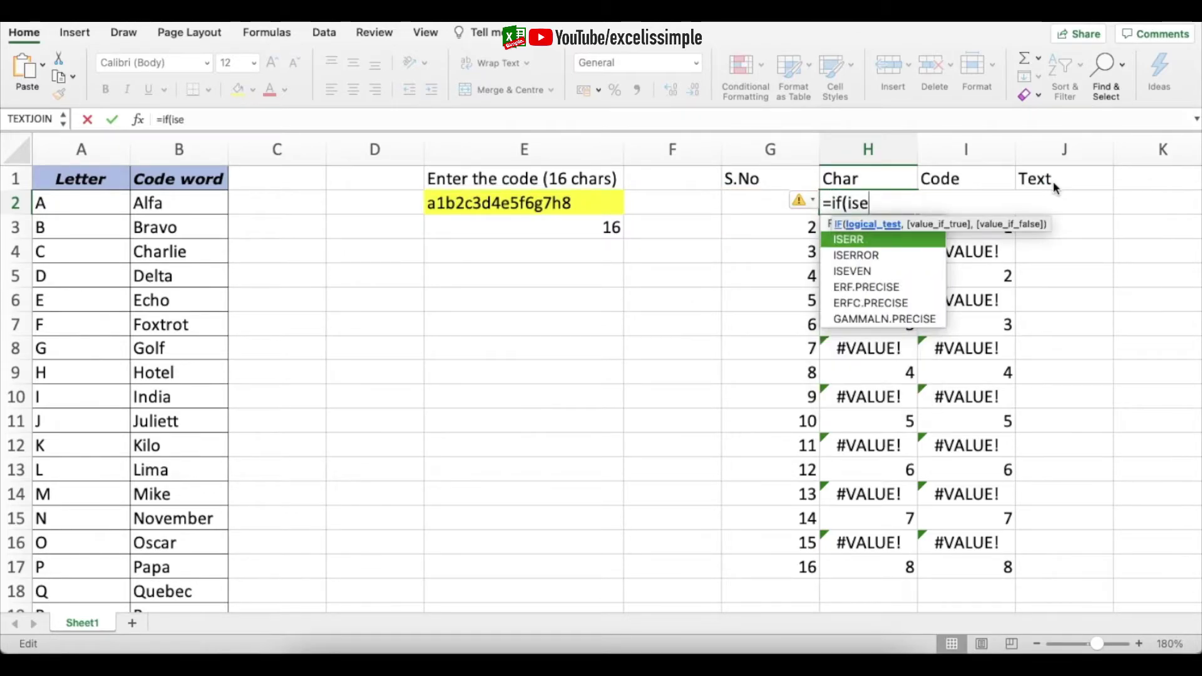
type("rror(")
key("ctrl+v")
type(")")
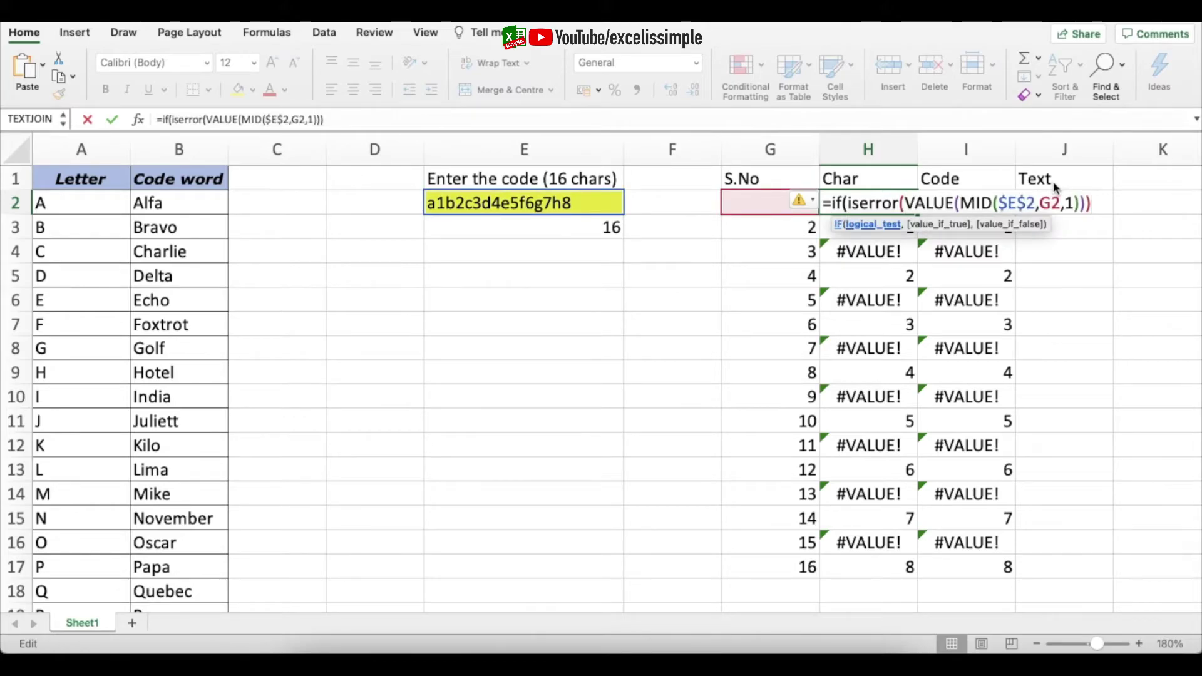
type(",")
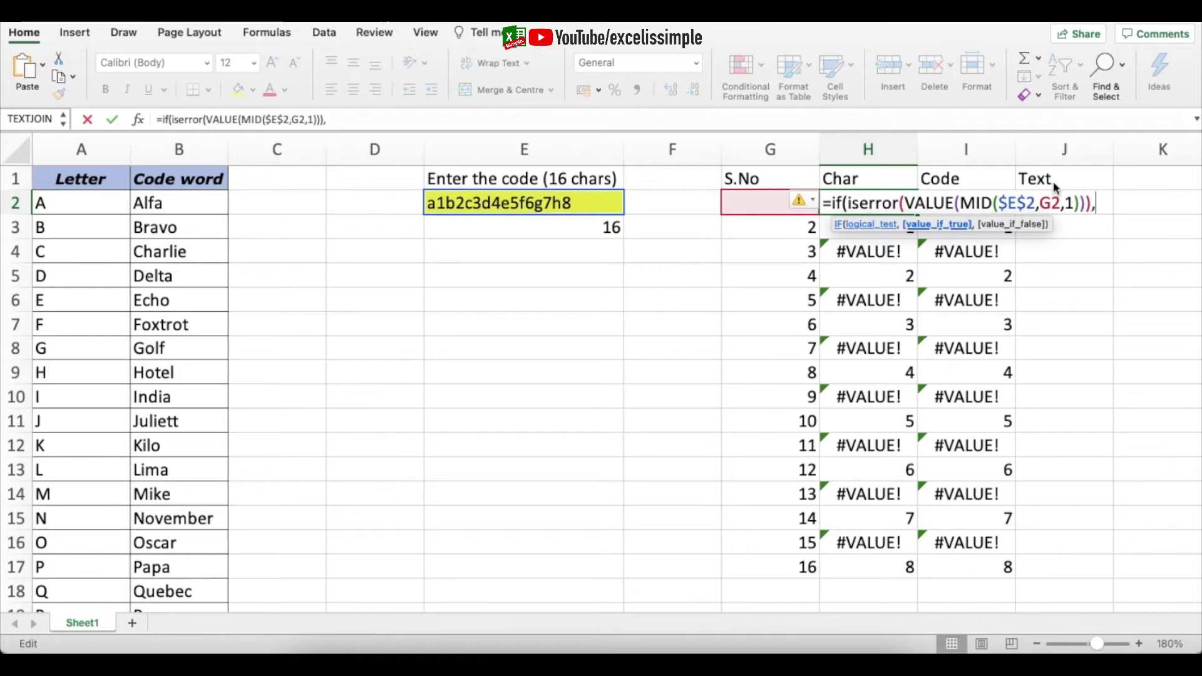
key("ctrl+v")
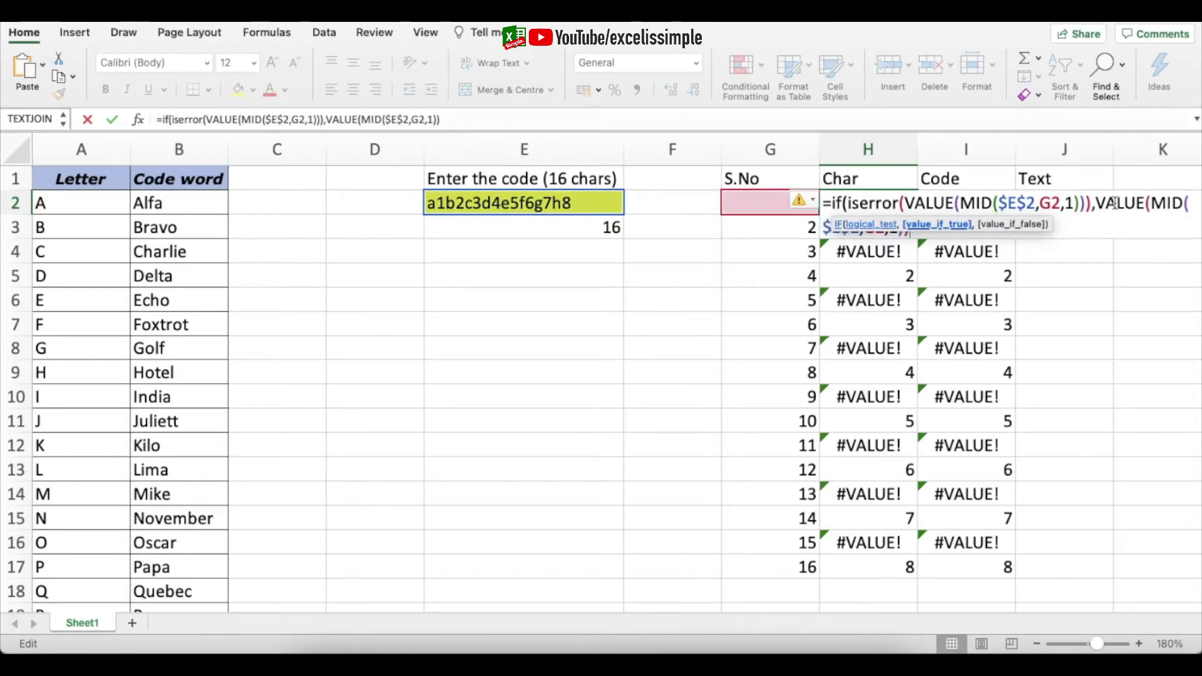
key("BackSpace")
left_click(874, 230)
key("BackSpace")
type(",")
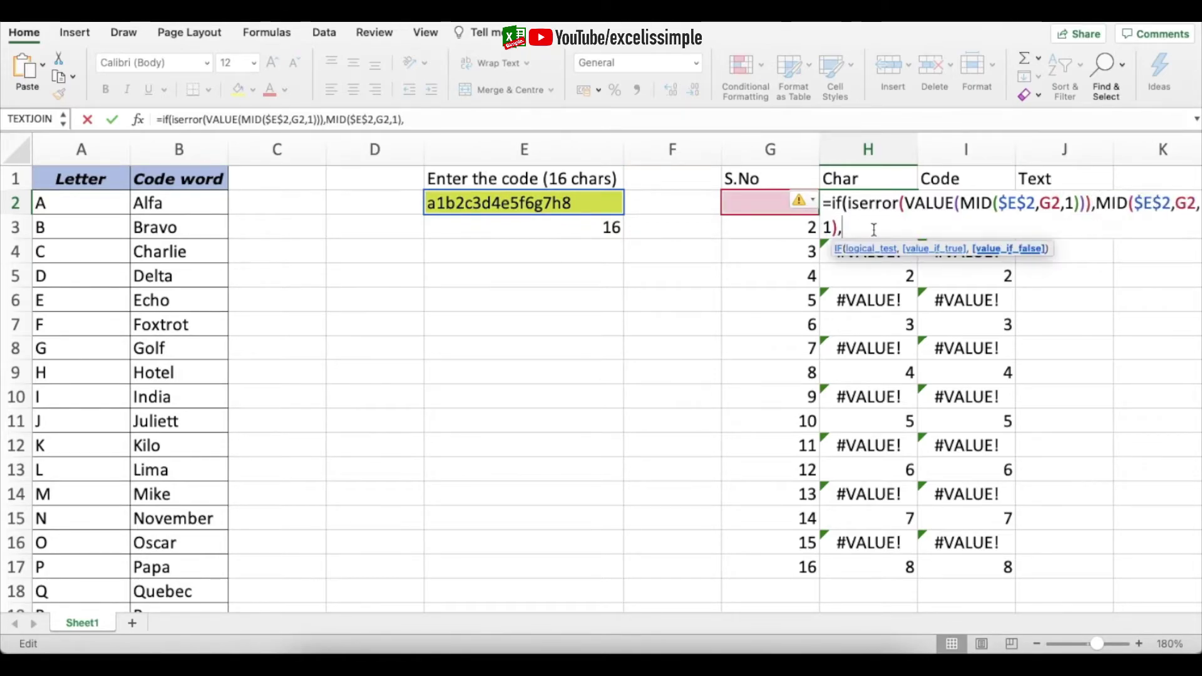
key("ctrl+v")
key("Return")
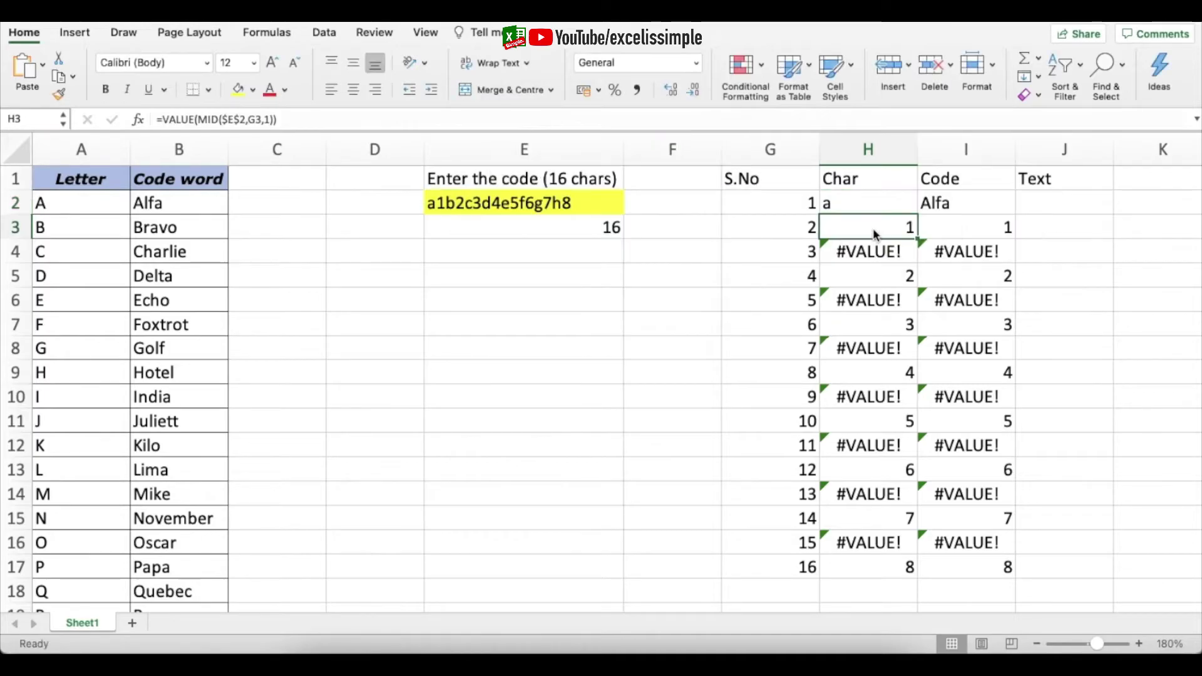
Fill the new Char formula from H2 down to H17
key("Up")
key("ctrl+c")
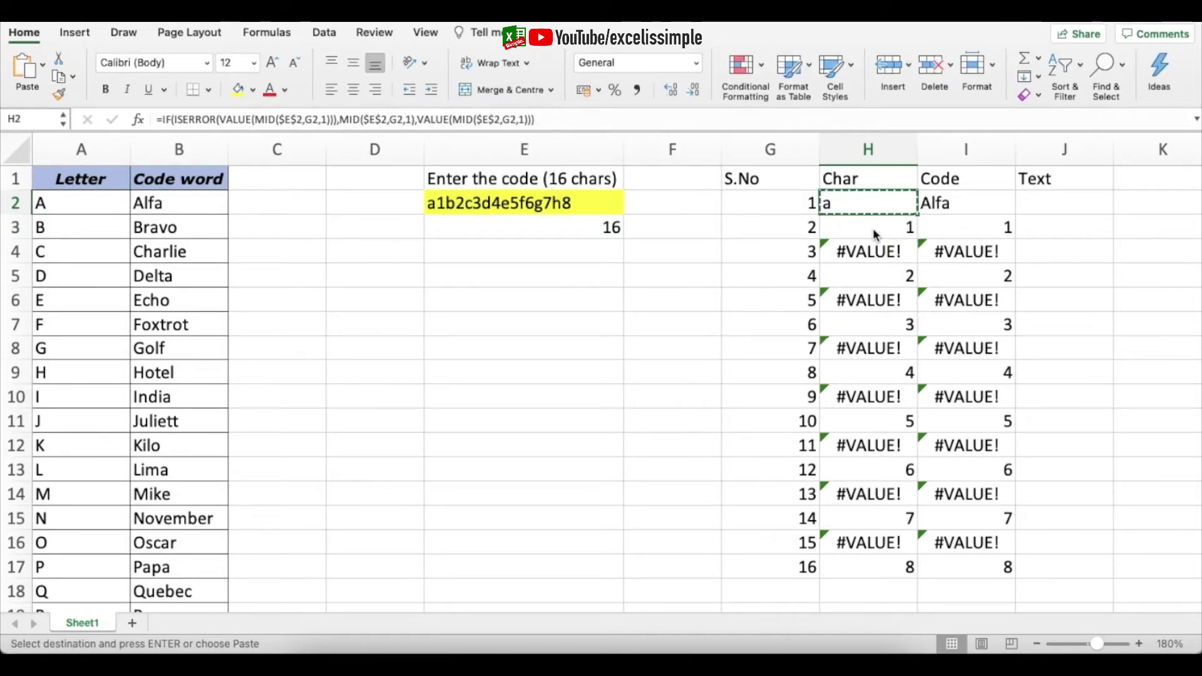
key("ctrl+shift+Down")
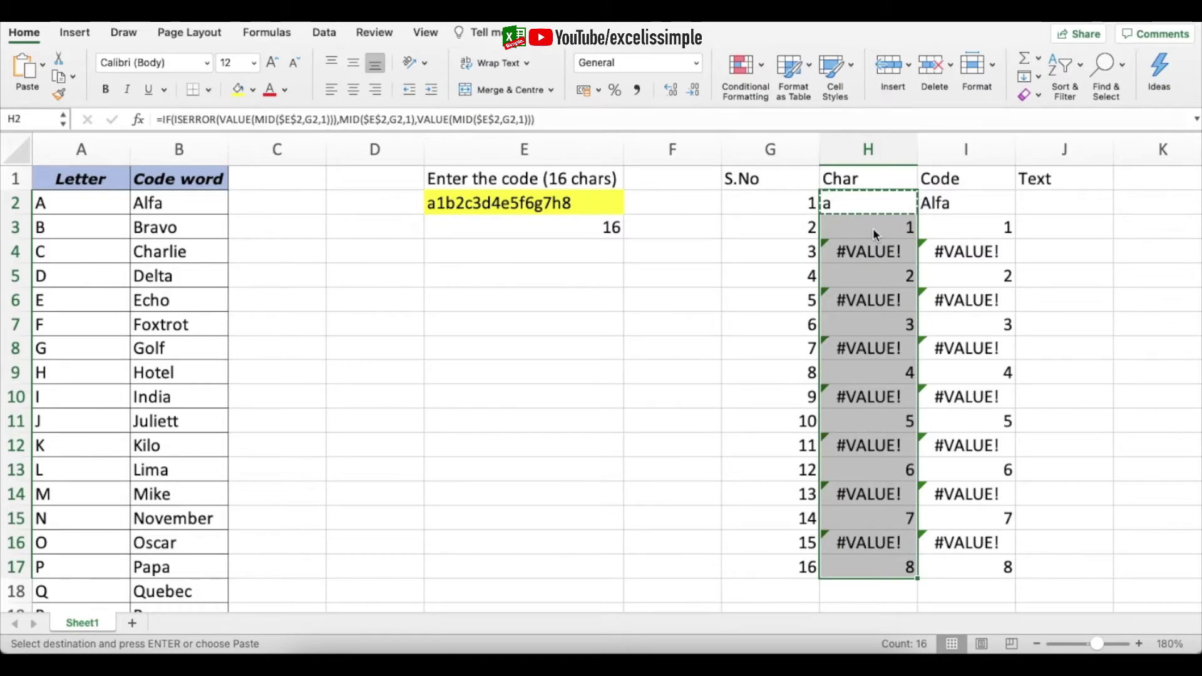
key("ctrl+v")
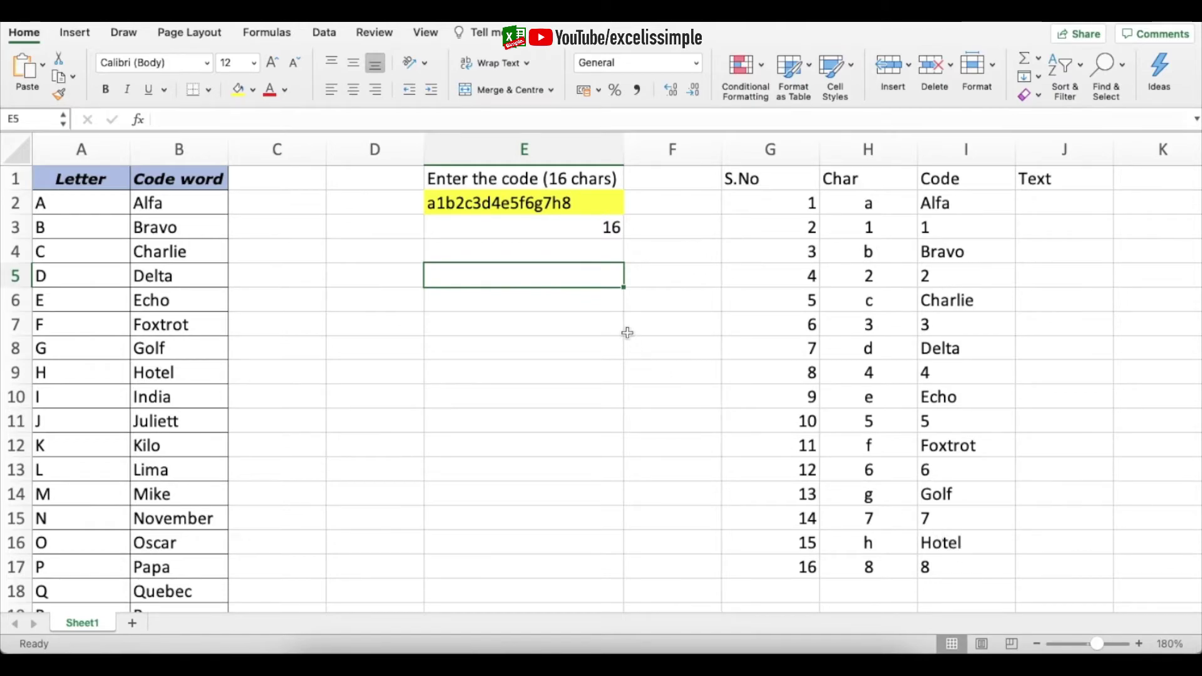
Select the code input cell E2
left_click(510, 207)
Shorten the code in E2 to a1b2c3d4e5 by deleting f6g7h8
left_click_drag(215, 119, 322, 127)
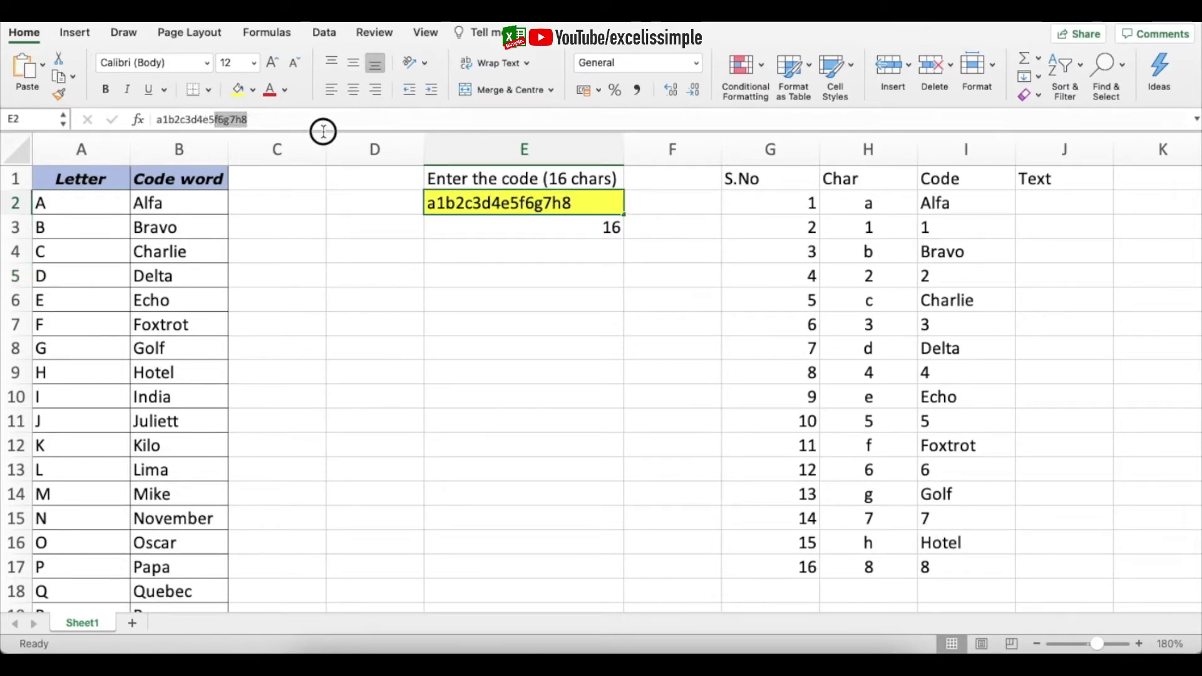
key("BackSpace")
key("Return")
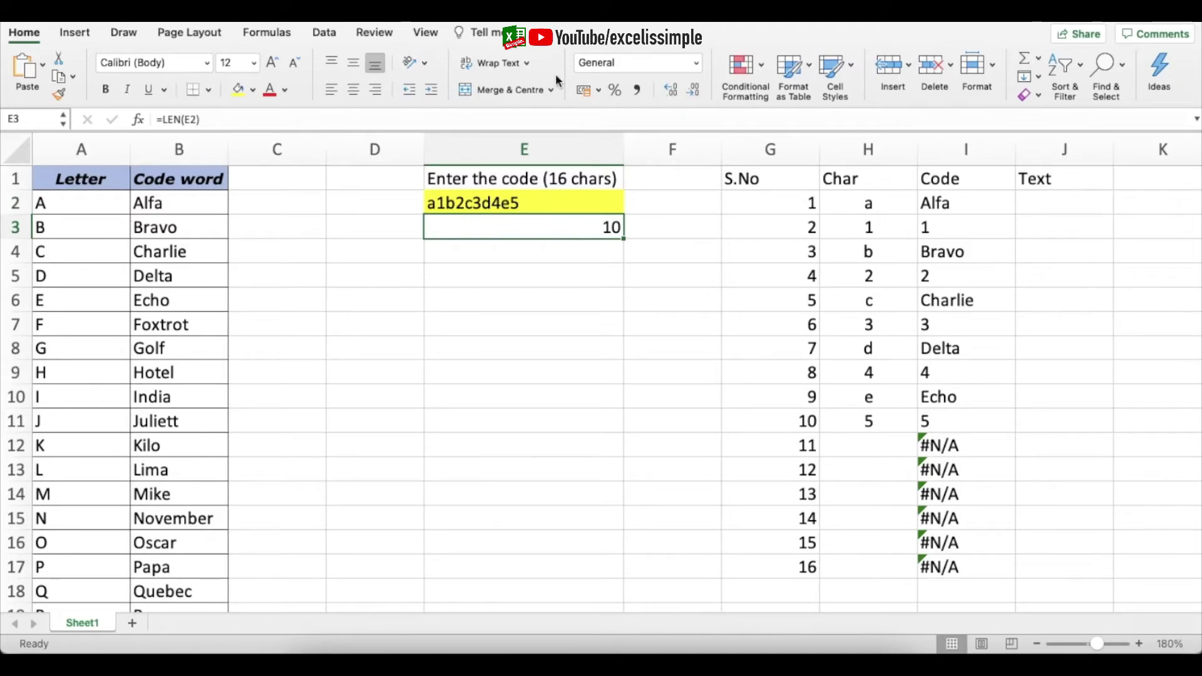
Rewrite I2 as =IF(ISERROR(VLOOKUP(H2,milcodes,2,0)),"",VLOOKUP(H2,milcodes,2,0))
left_click(966, 201)
type("=if")
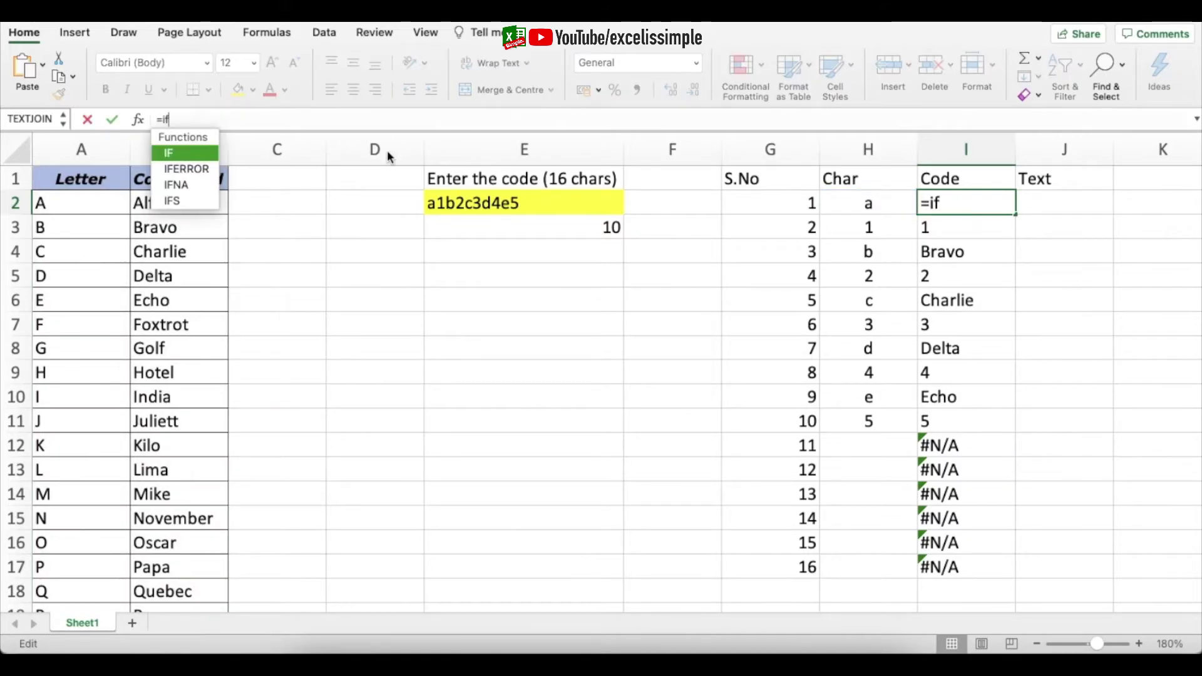
type("(iserrrr(")
key("ctrl+v")
type(")")
type(",\"\"")
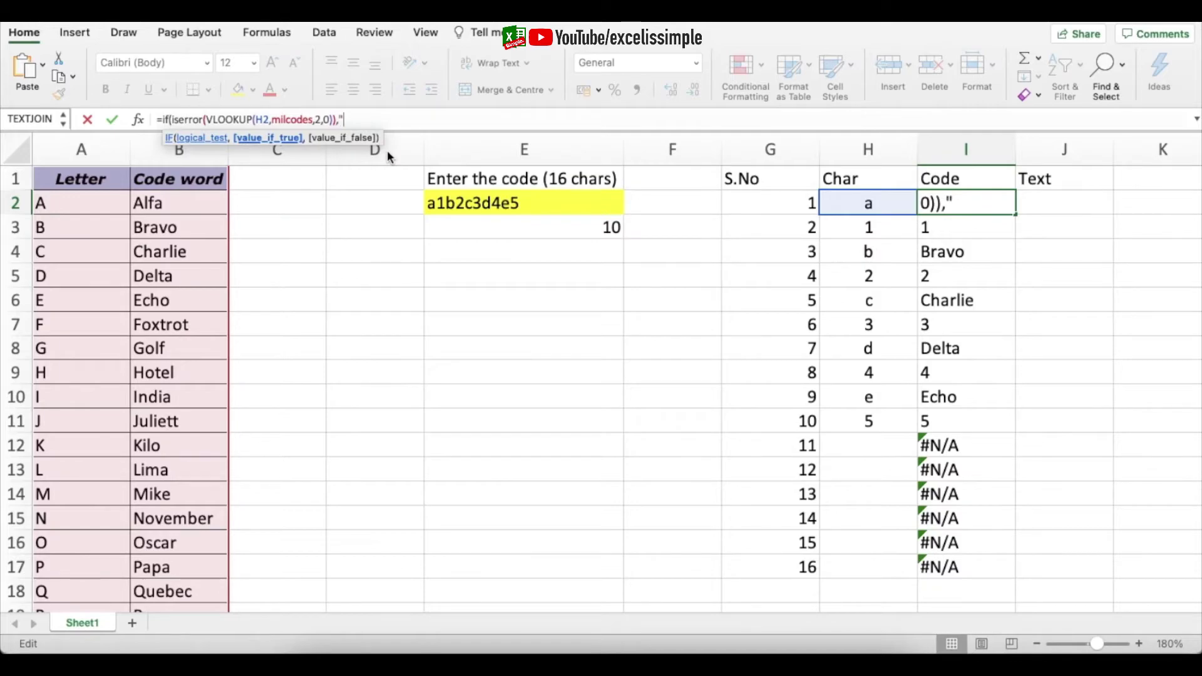
type(",")
key("ctrl+v")
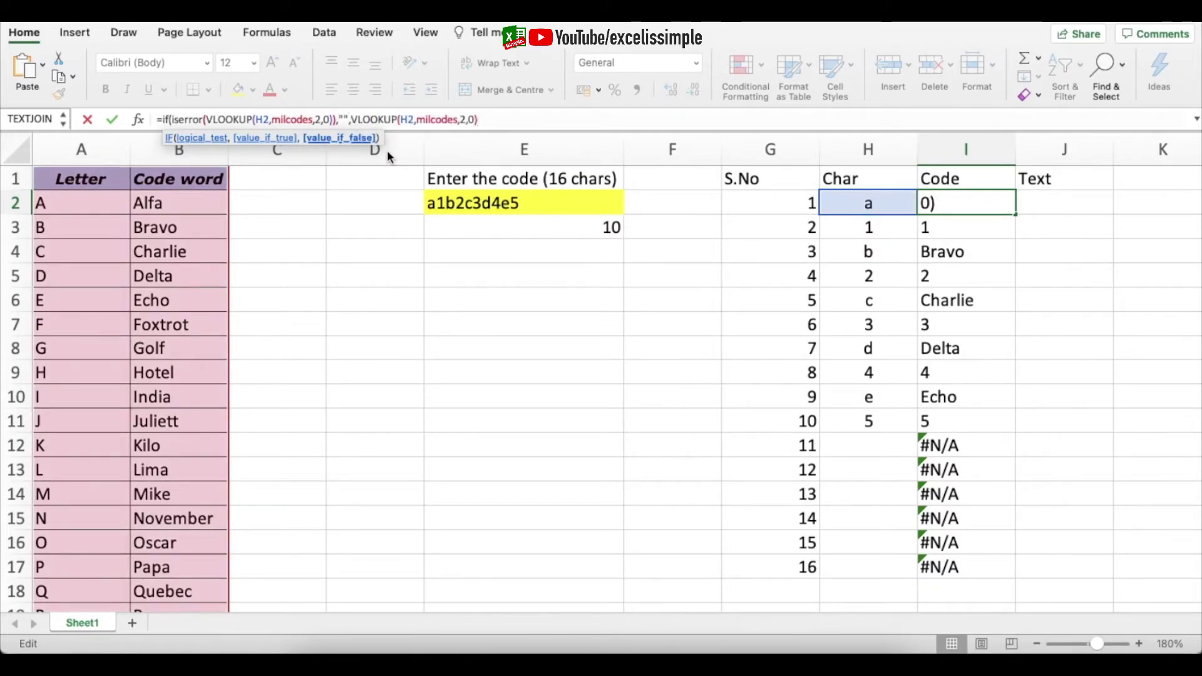
type(")")
key("Return")
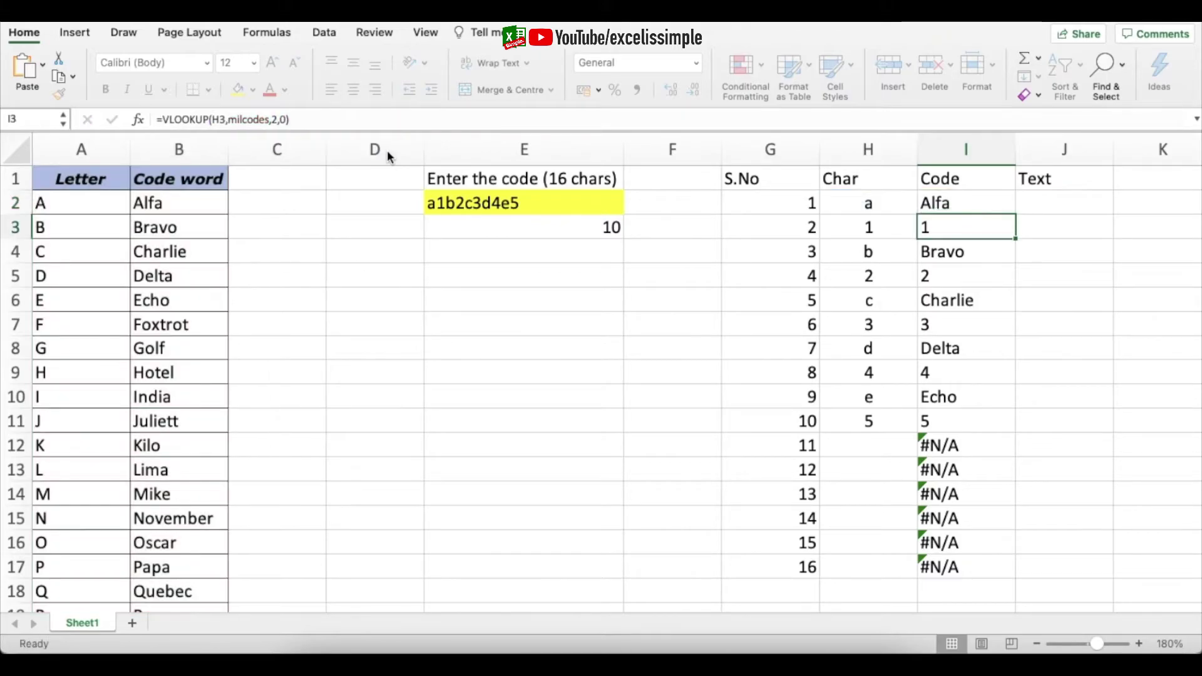
Fill the error-safe Code formula down to I17 so empty rows show blank
key("Up")
key("ctrl+c")
key("ctrl+shift+Down")
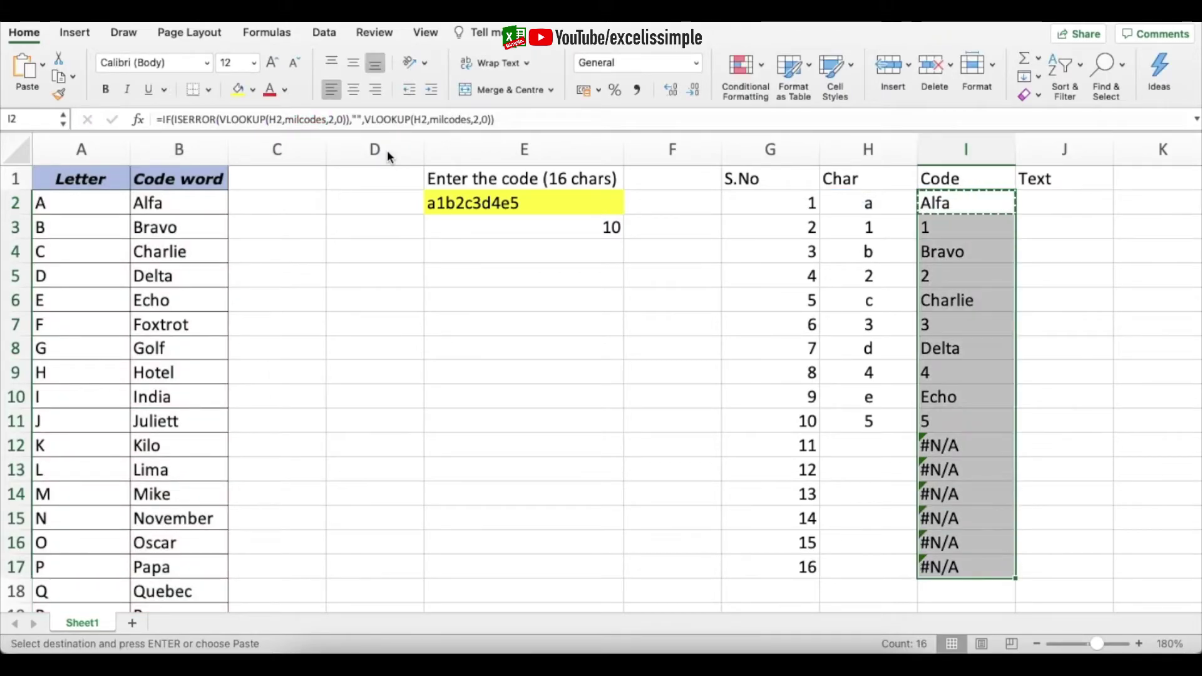
key("ctrl+v")
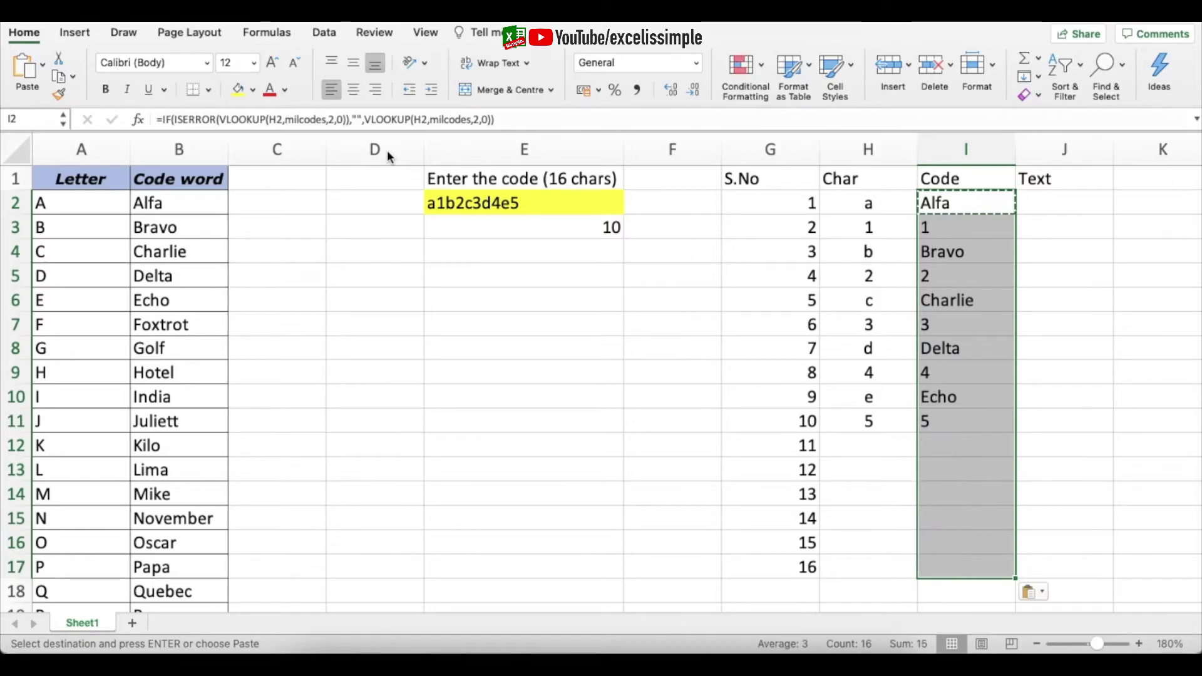
key("Down")
key("Escape")
left_click(1053, 201)
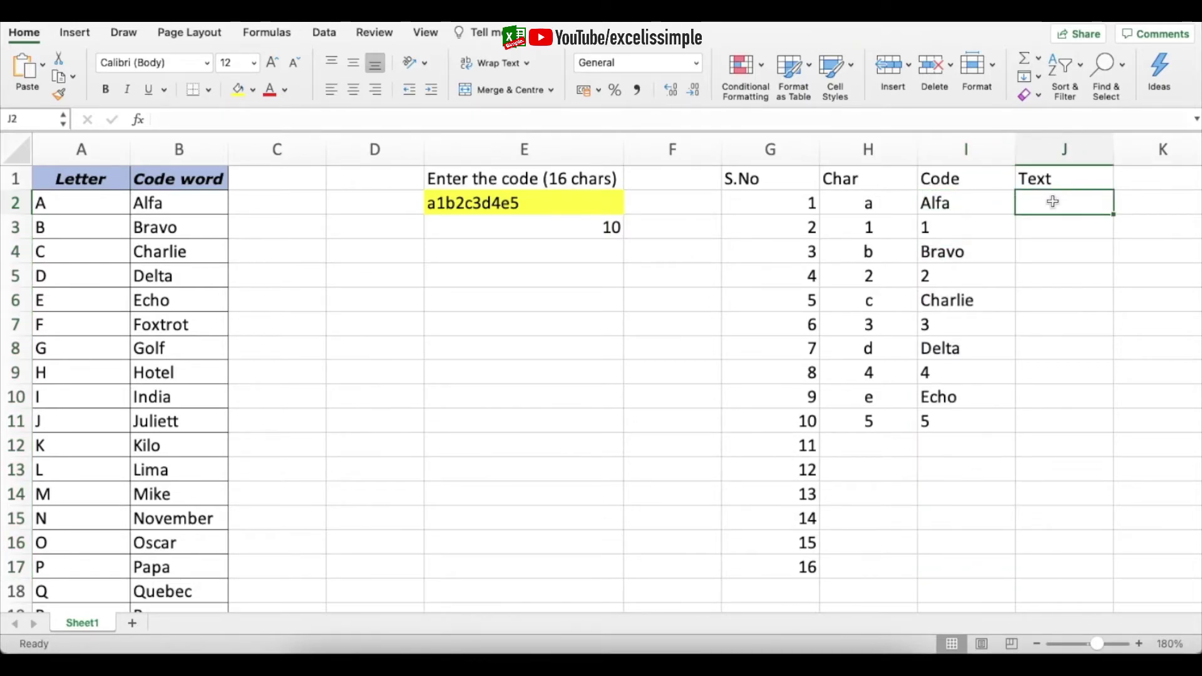
Enter =H2&" as in "&I2 in J2 to join the character and its code word
scroll(1053, 201, "right", 3)
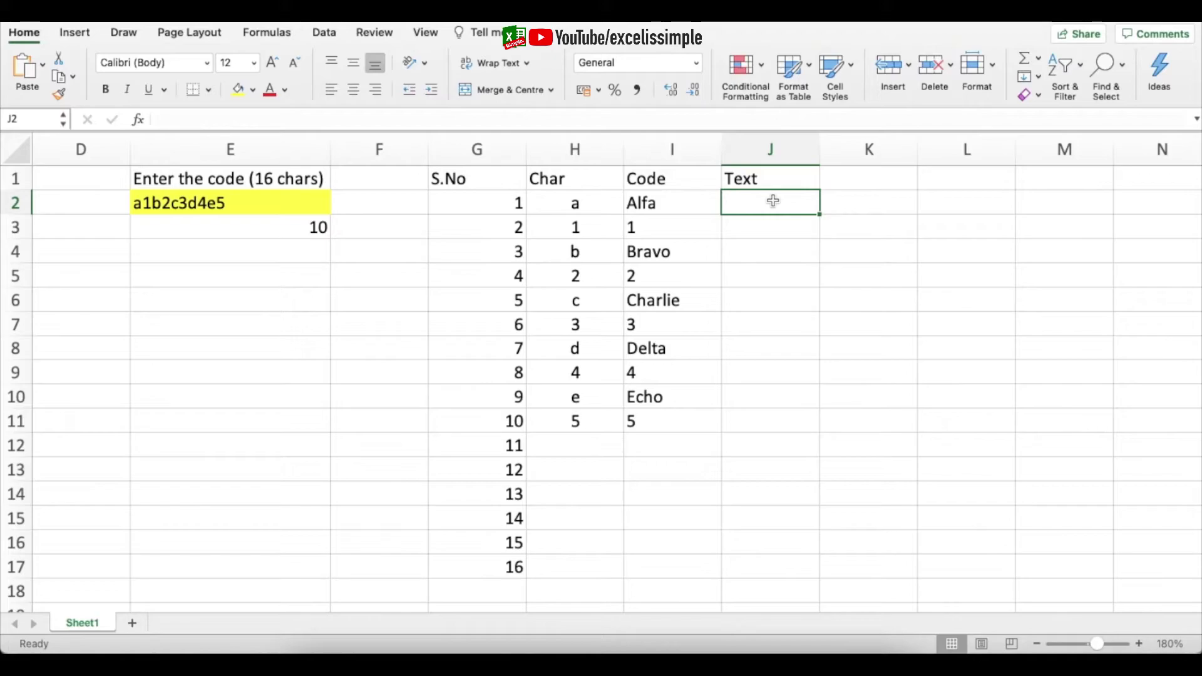
left_click_drag(553, 201, 656, 208)
left_click_drag(569, 228, 643, 231)
left_click_drag(569, 251, 694, 276)
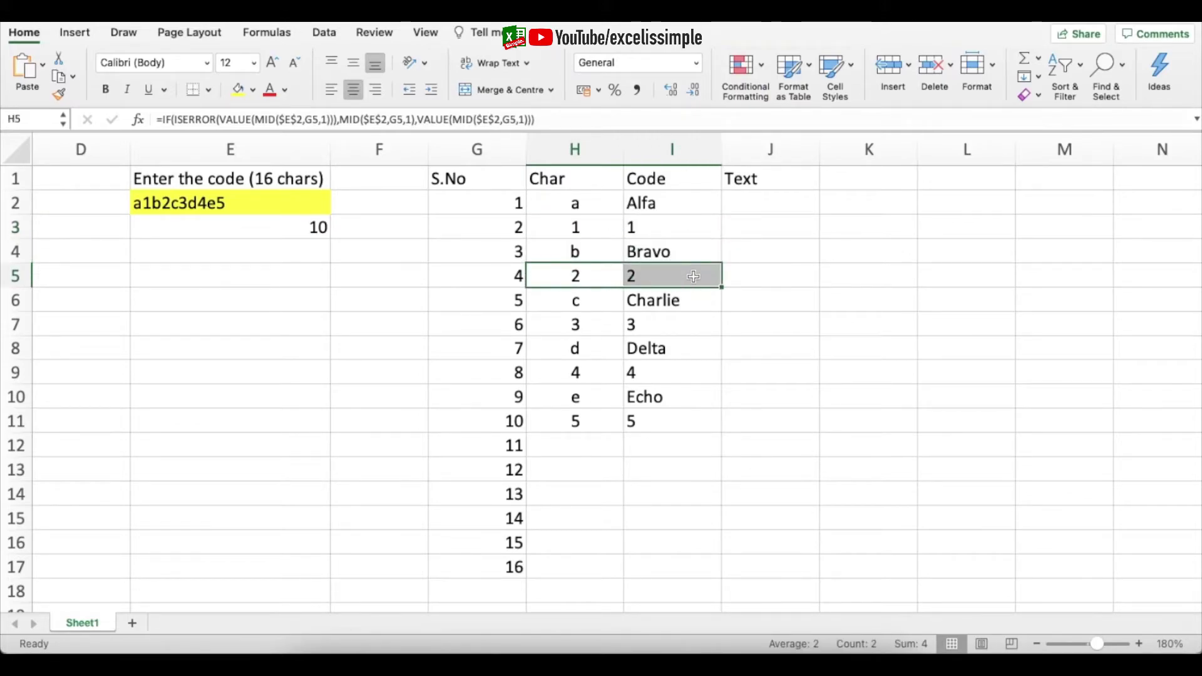
left_click(770, 202)
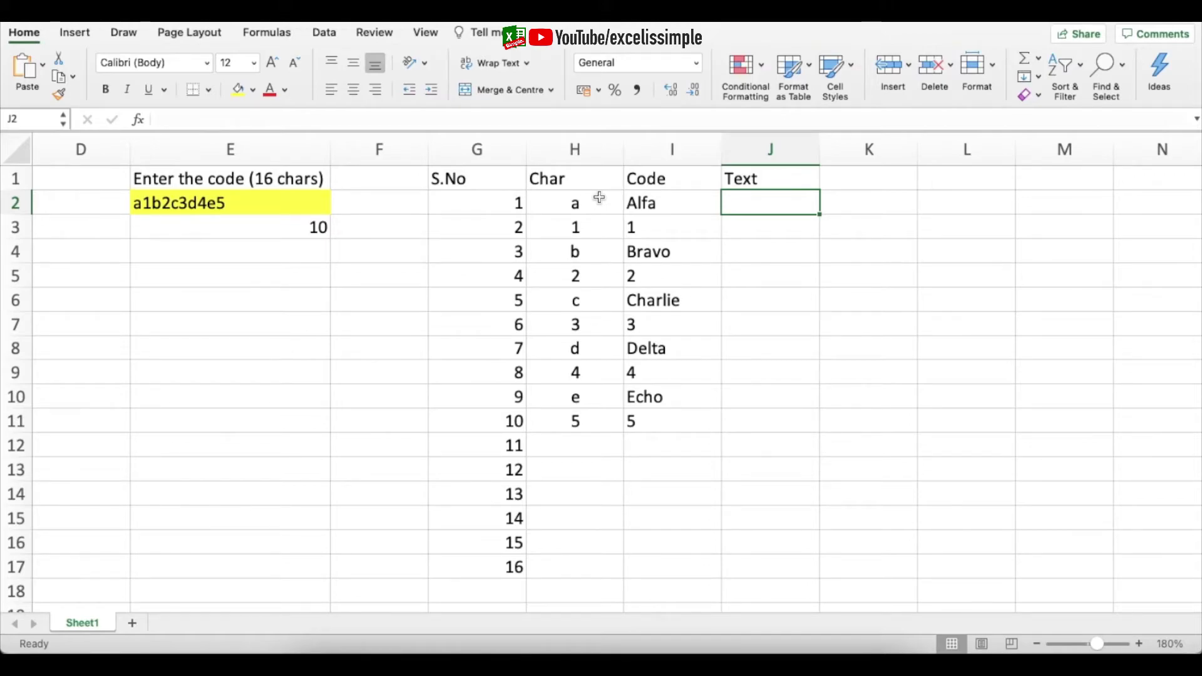
type("=")
left_click(600, 198)
type("&\" ")
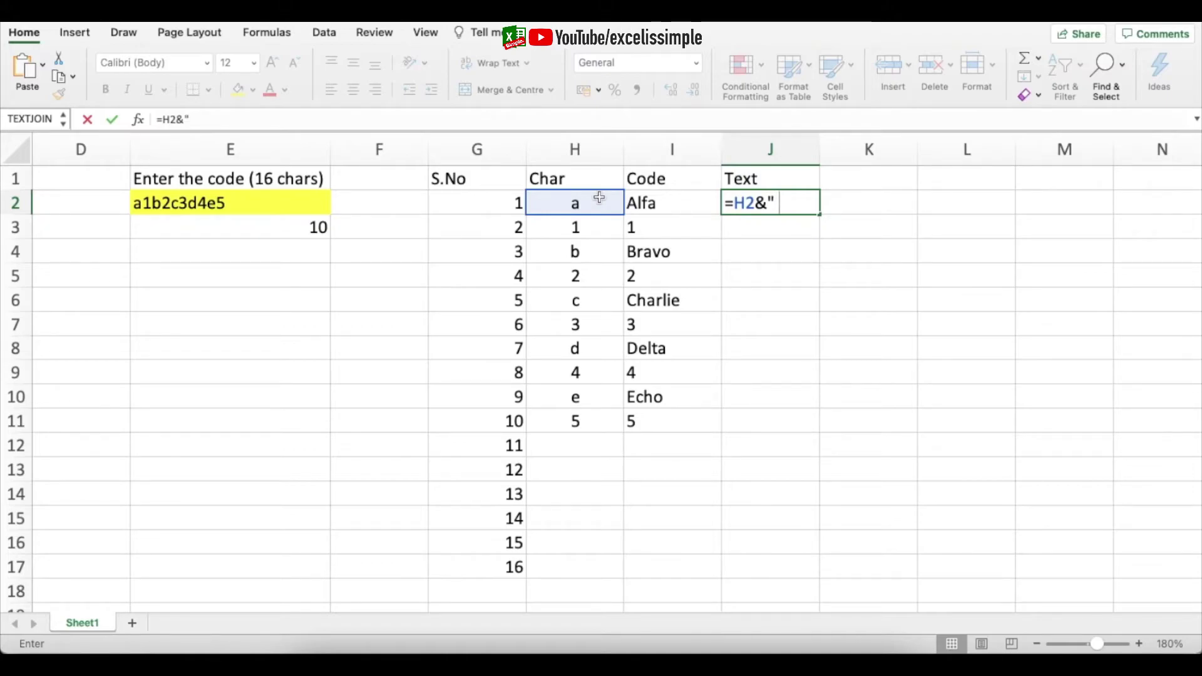
type("as in \"&")
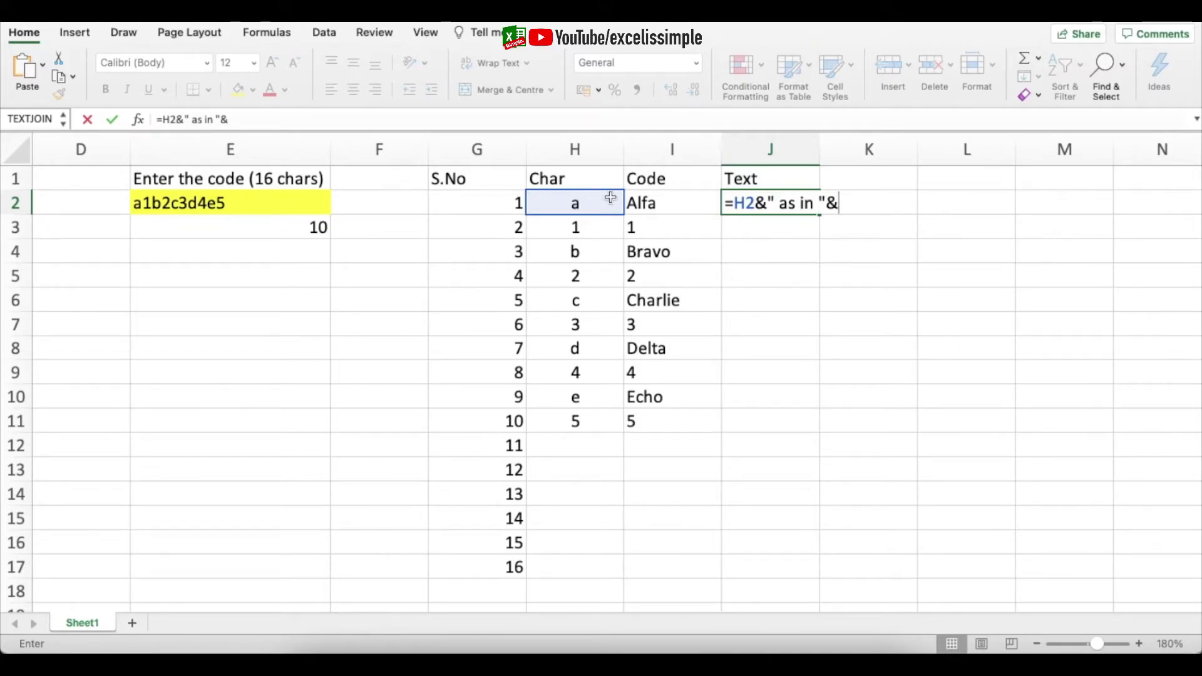
left_click(652, 204)
key("Return")
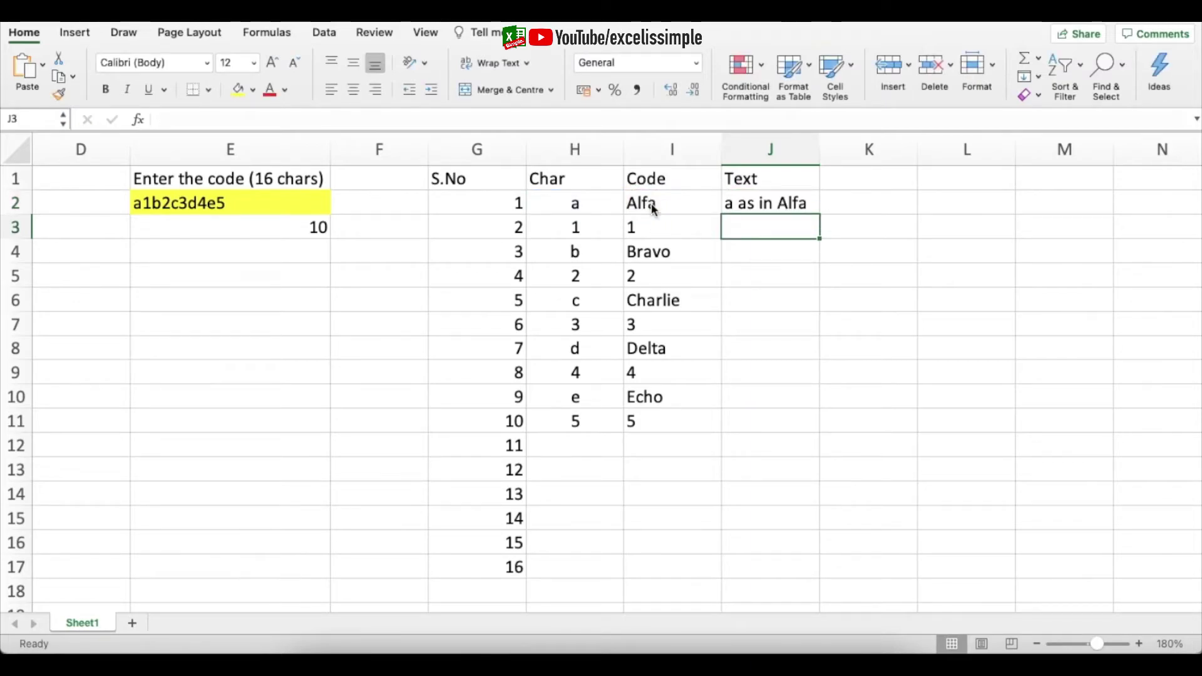
Fill the Text formula down to J17 and widen column J to fit
key("Up")
key("super+c")
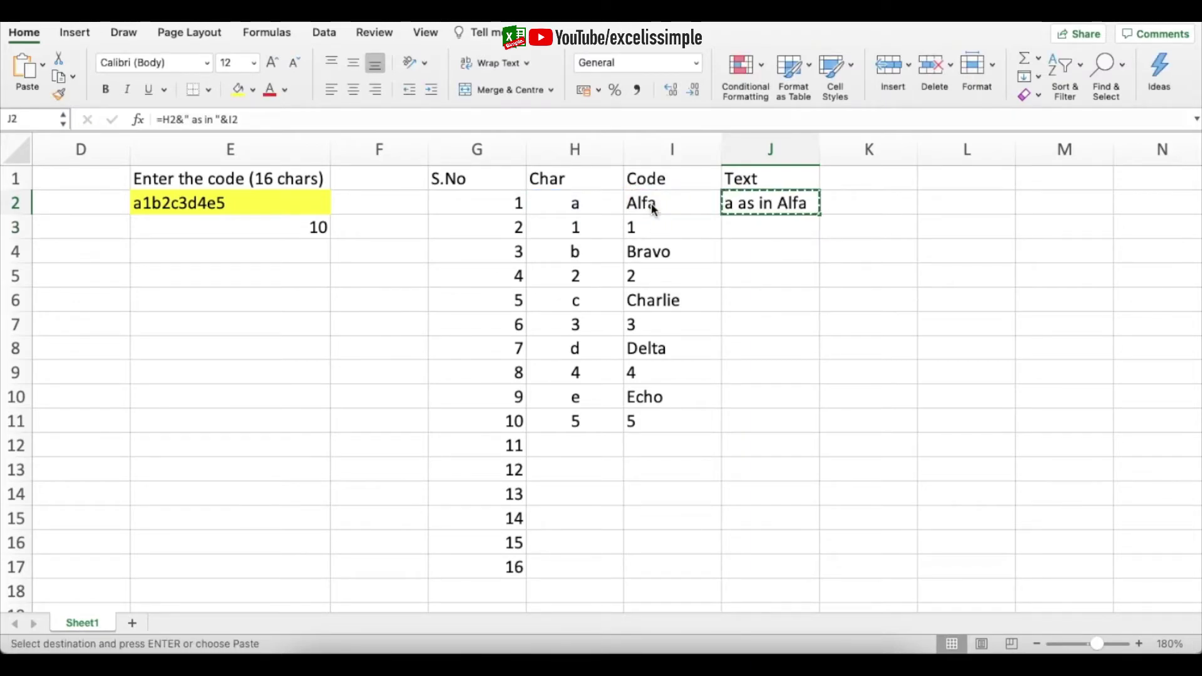
key("shift+Down")
key("shift+Down")
key("shift+Down")
key("shift+Down")
key("shift+Down")
key("shift+Down")
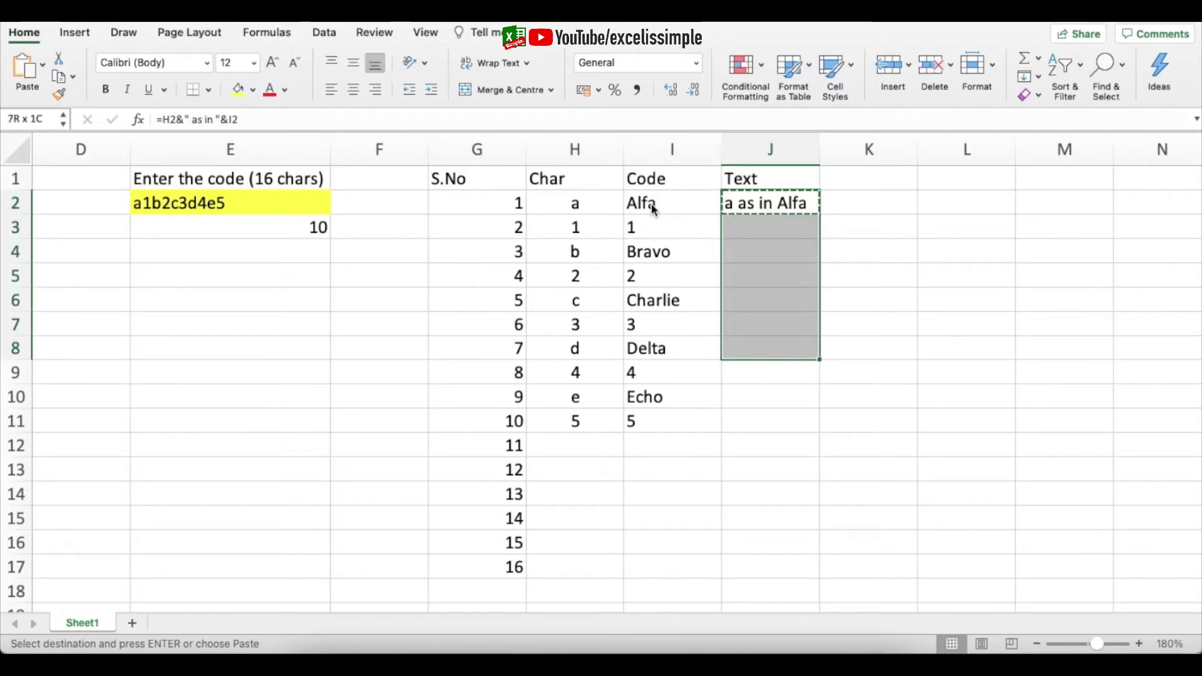
key("shift+Down")
key("shift+Down")
key("shift+Down")
key("shift+Down")
key("shift+Down")
key("shift+Down")
key("shift+Down")
key("shift+Down")
key("shift+Down")
key("super+v")
double_click(820, 149)
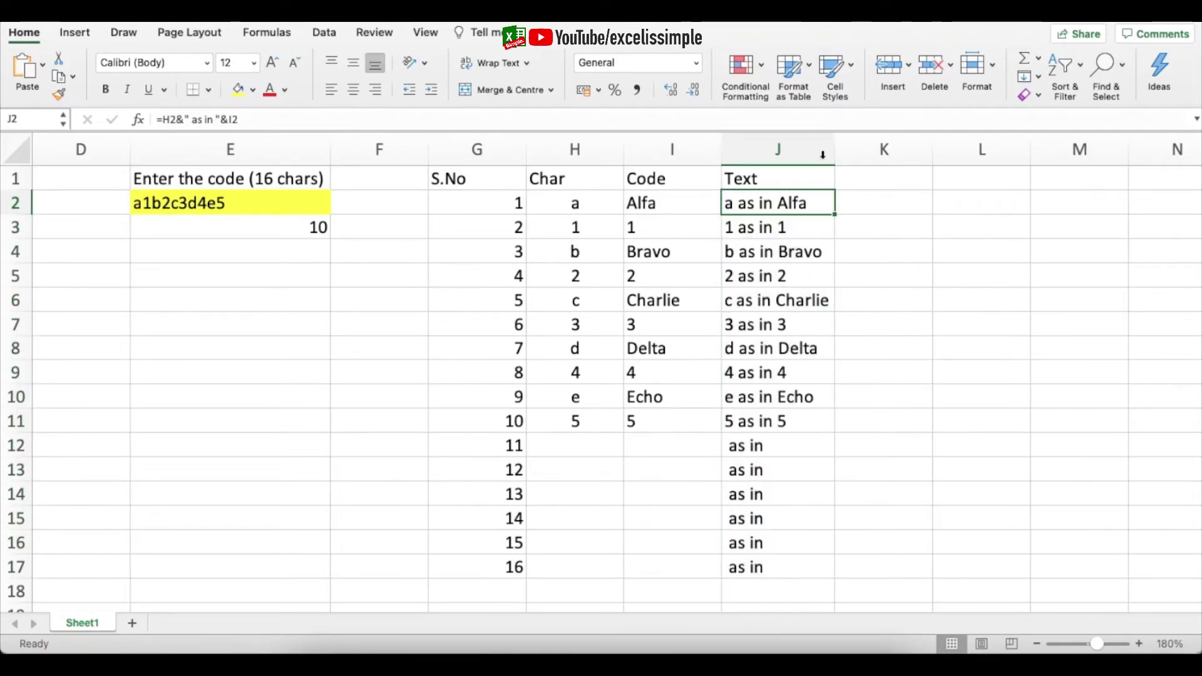
left_click(823, 227)
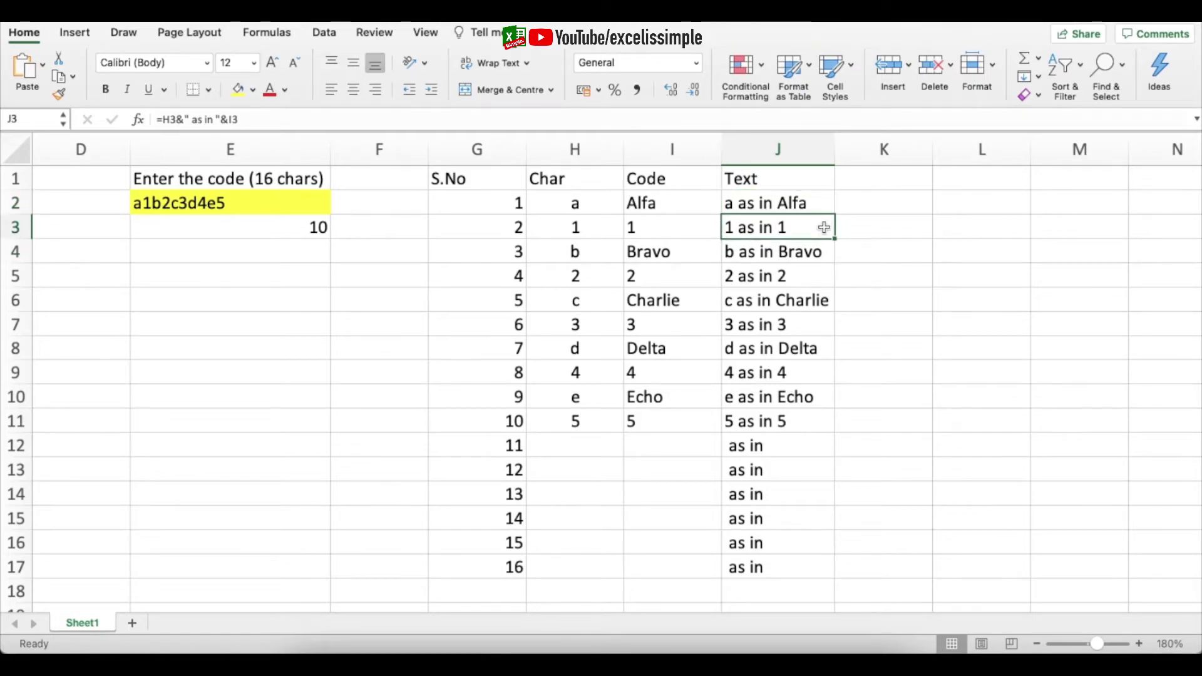
left_click(915, 233)
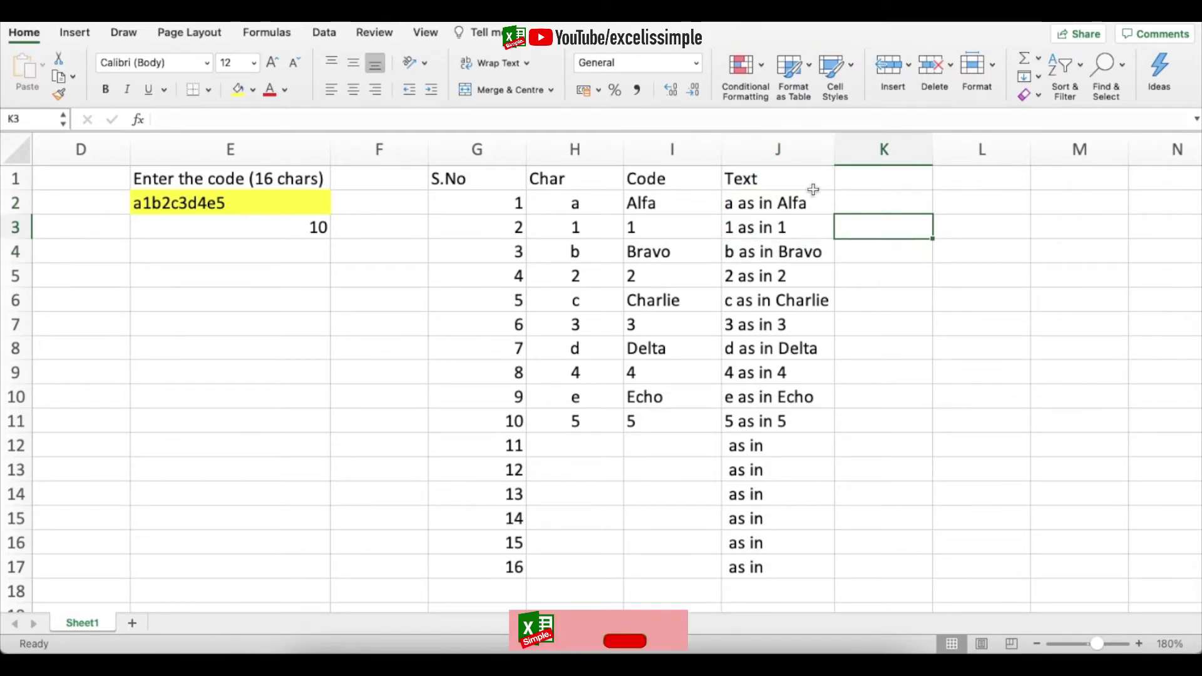
Test =VALUE(H2) in K2 and copy it to K3, giving #VALUE! for a and 1
left_click(581, 227)
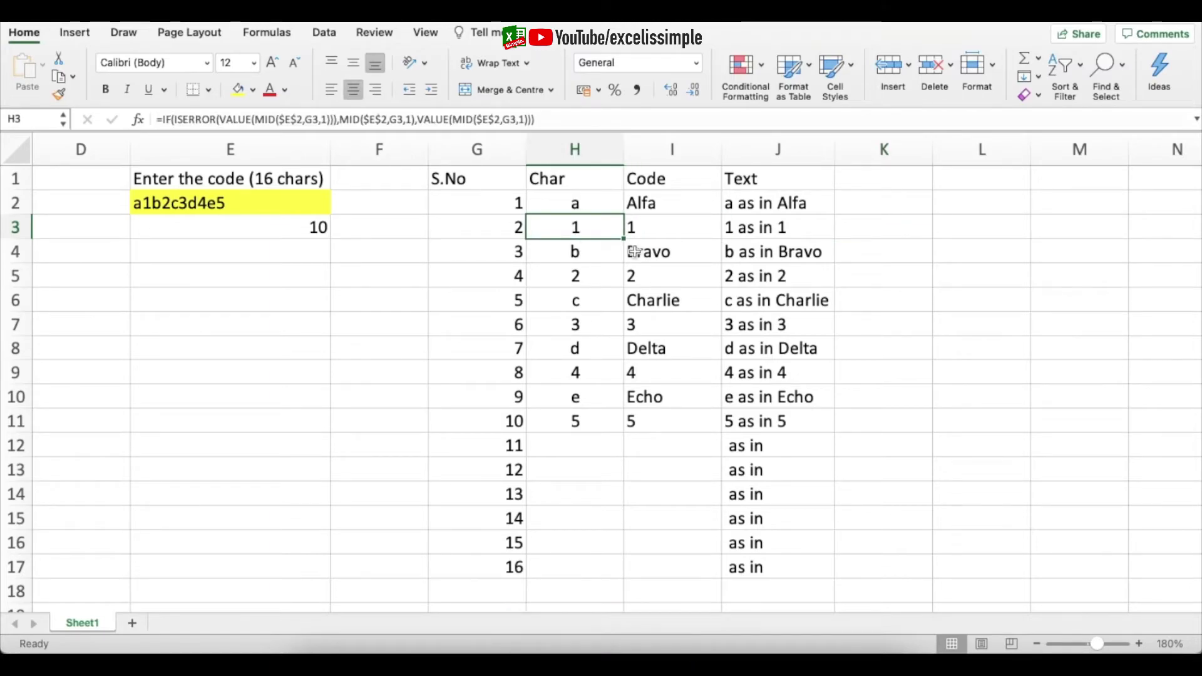
left_click(606, 203)
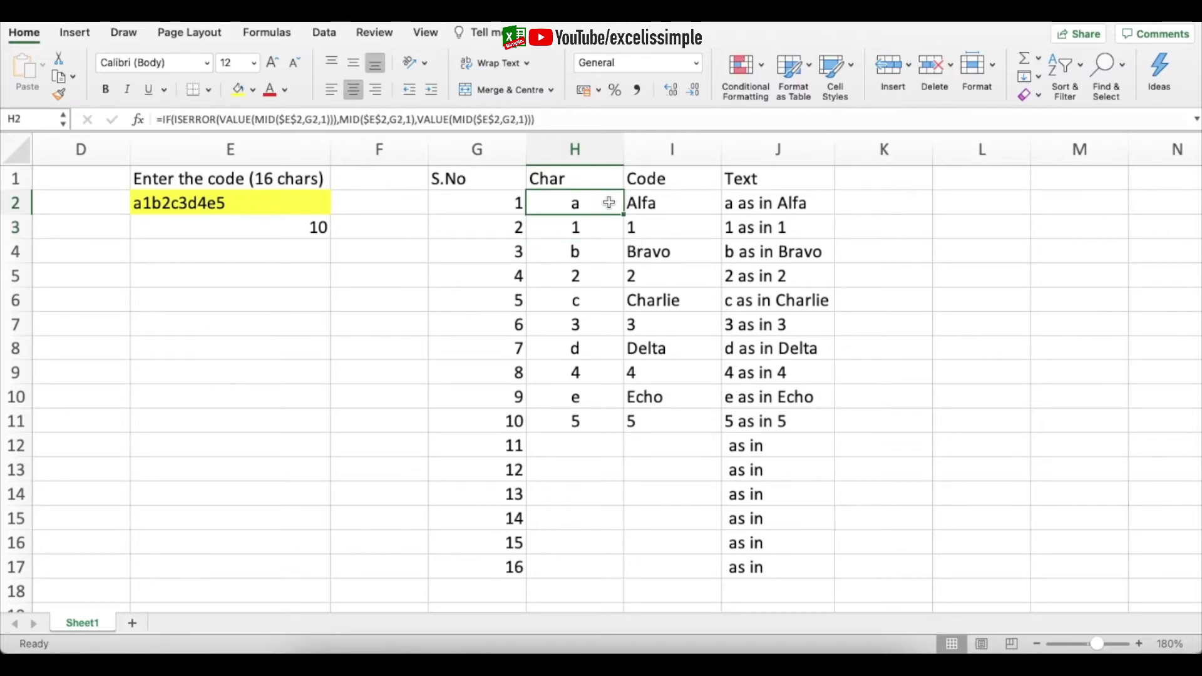
left_click(912, 207)
type("=value(H2")
key("Return")
key("Up")
key("super+c")
key("Down")
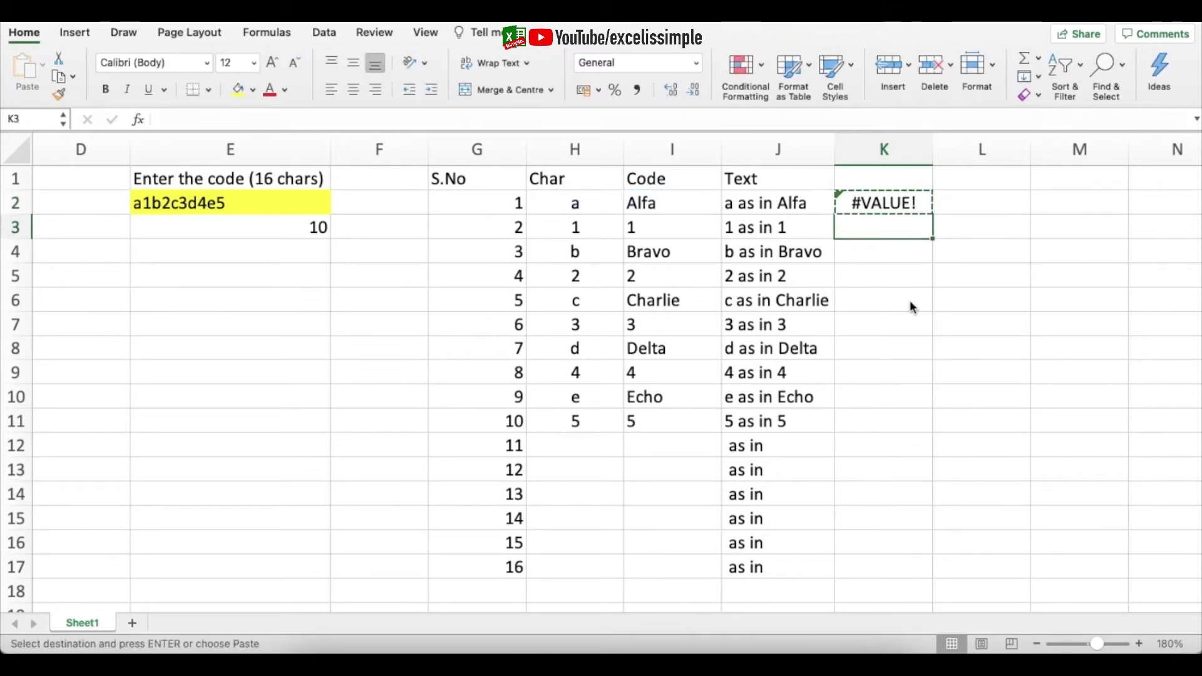
key("super+v")
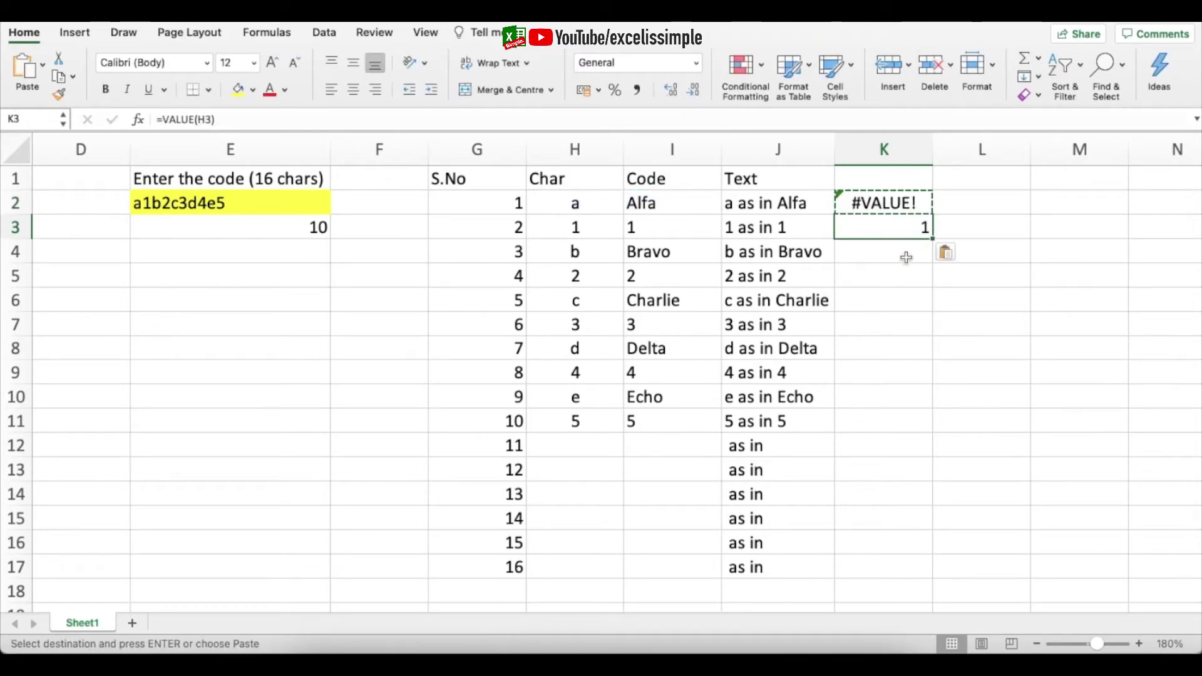
key("Escape")
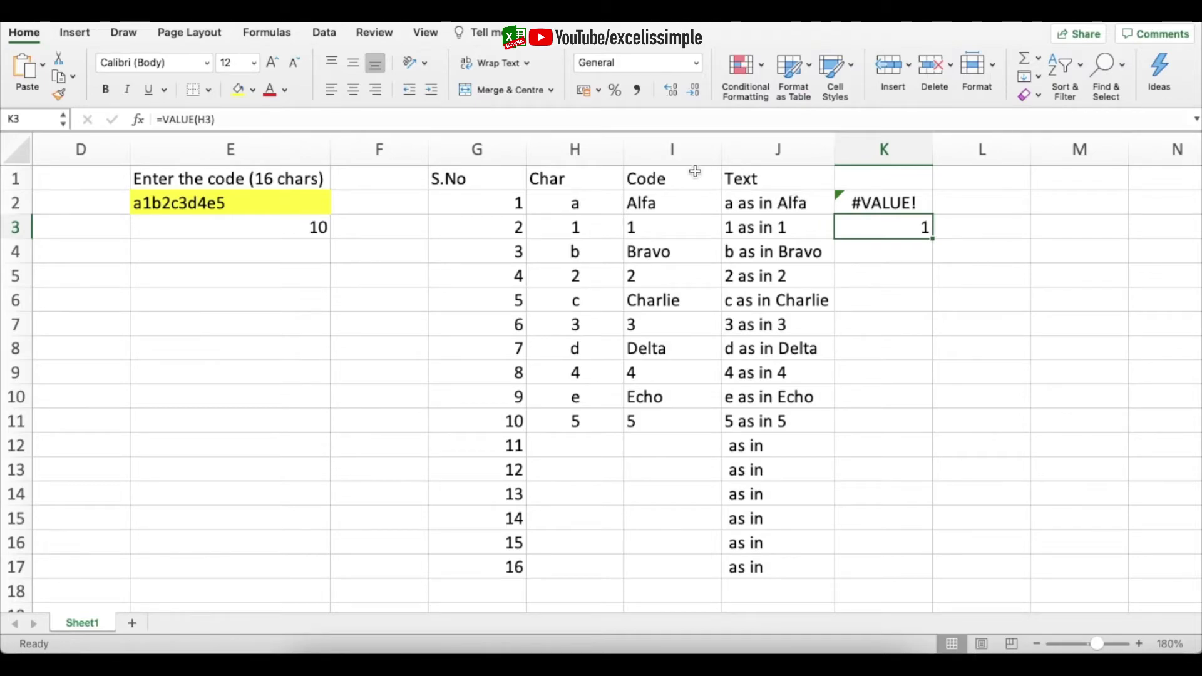
Rewrite J2 as =IF(ISERROR(VALUE(H2)),H2&" as in "&I2,H2&" as a number")
key("Up")
key("Left")
double_click(765, 210)
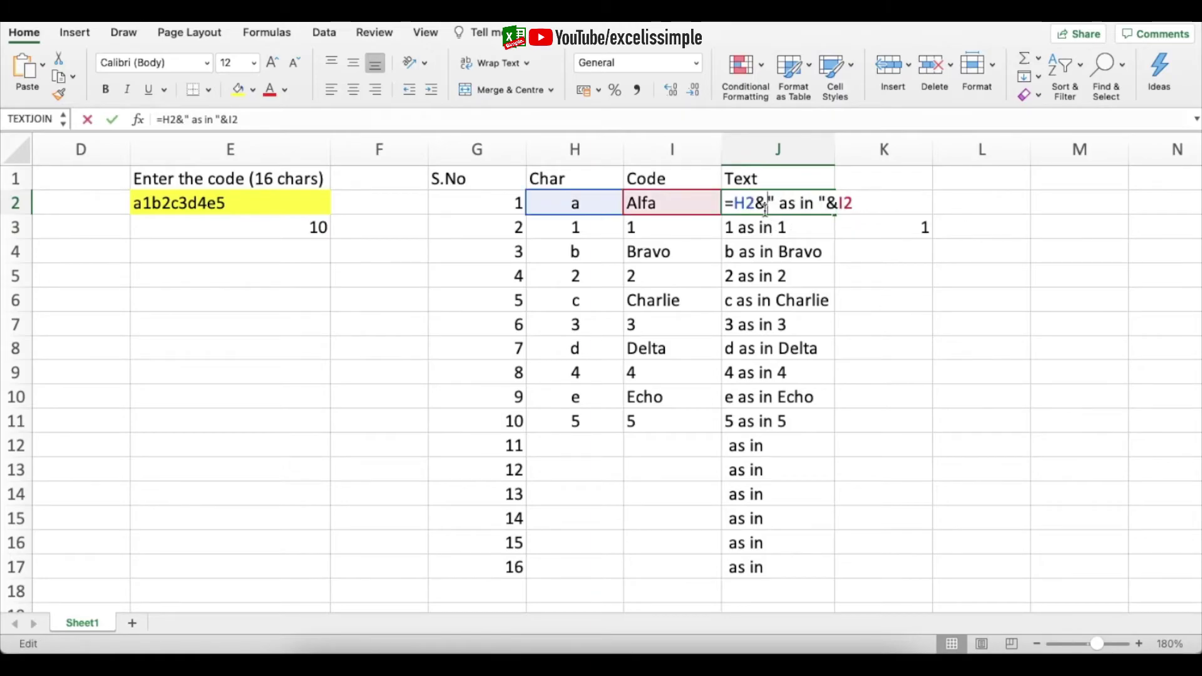
left_click_drag(730, 202, 888, 202)
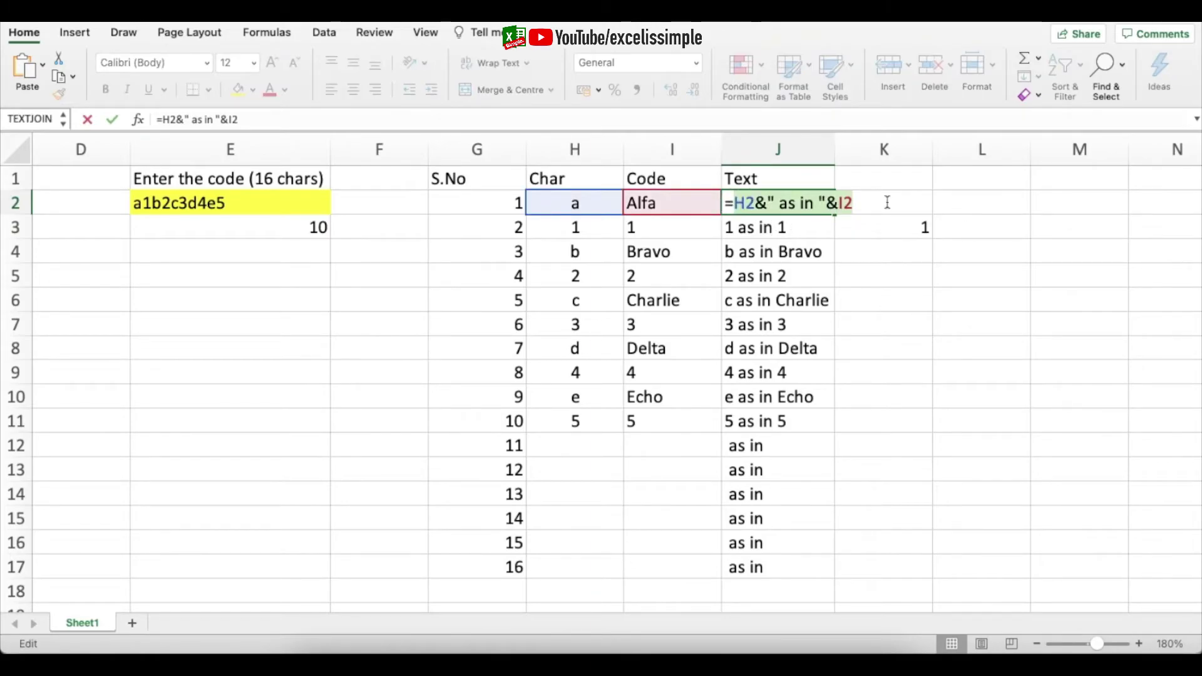
key("BackSpace")
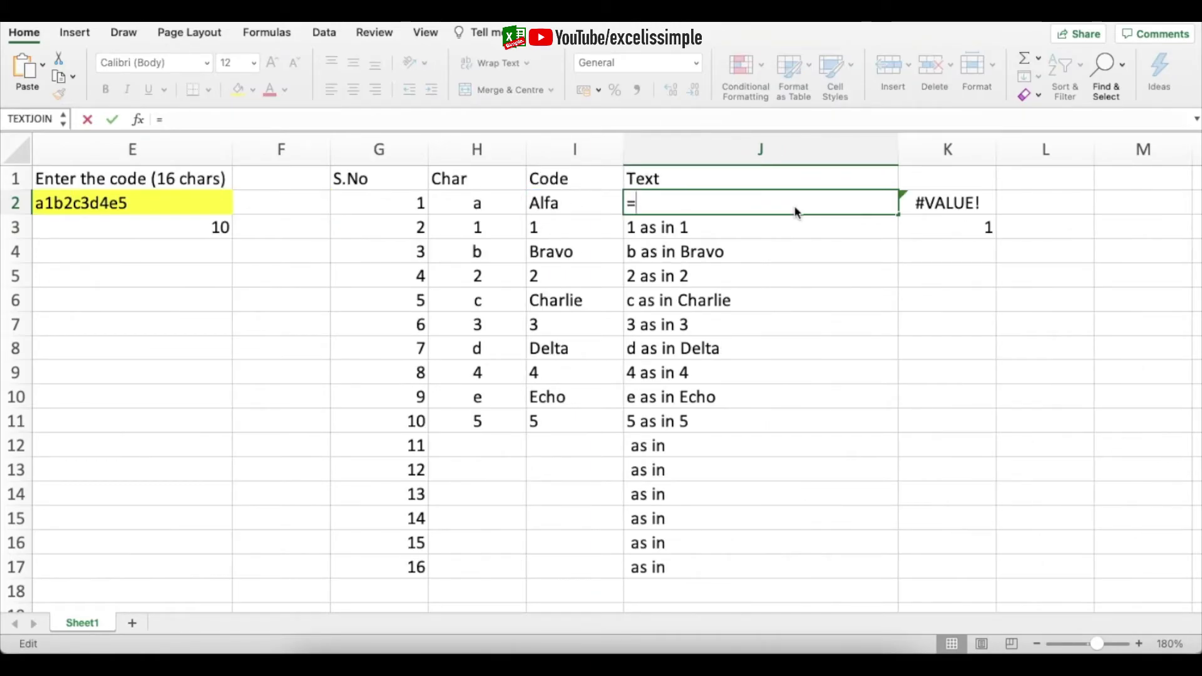
type("if(")
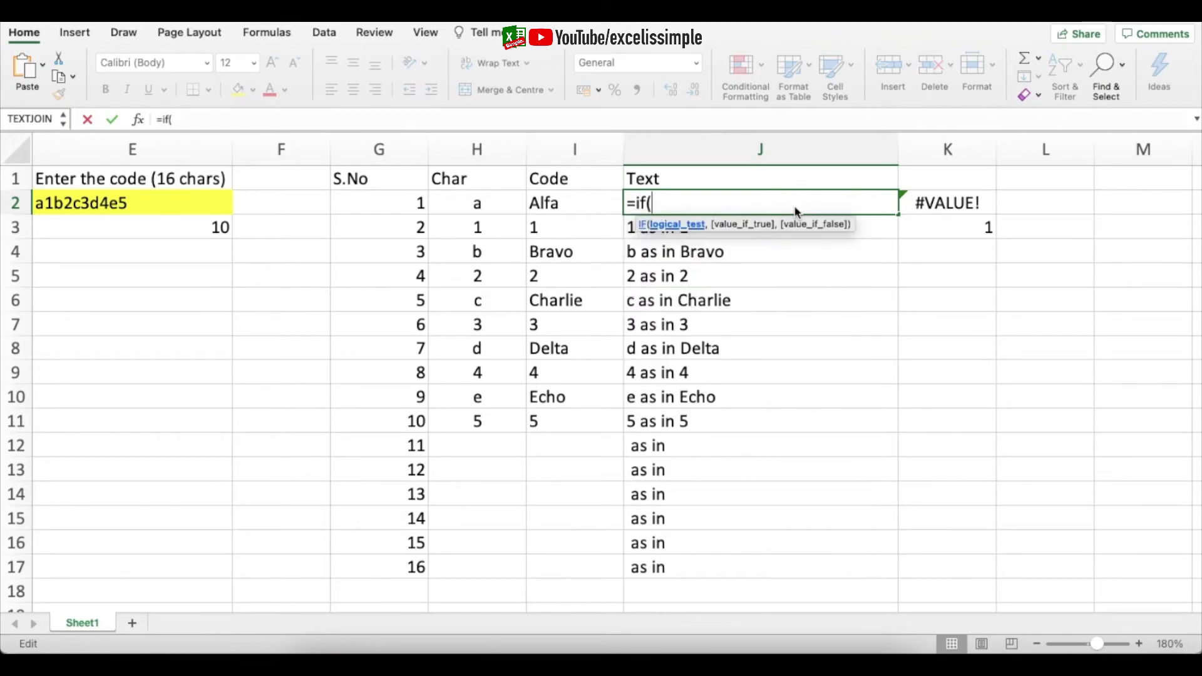
type("iserror(value(")
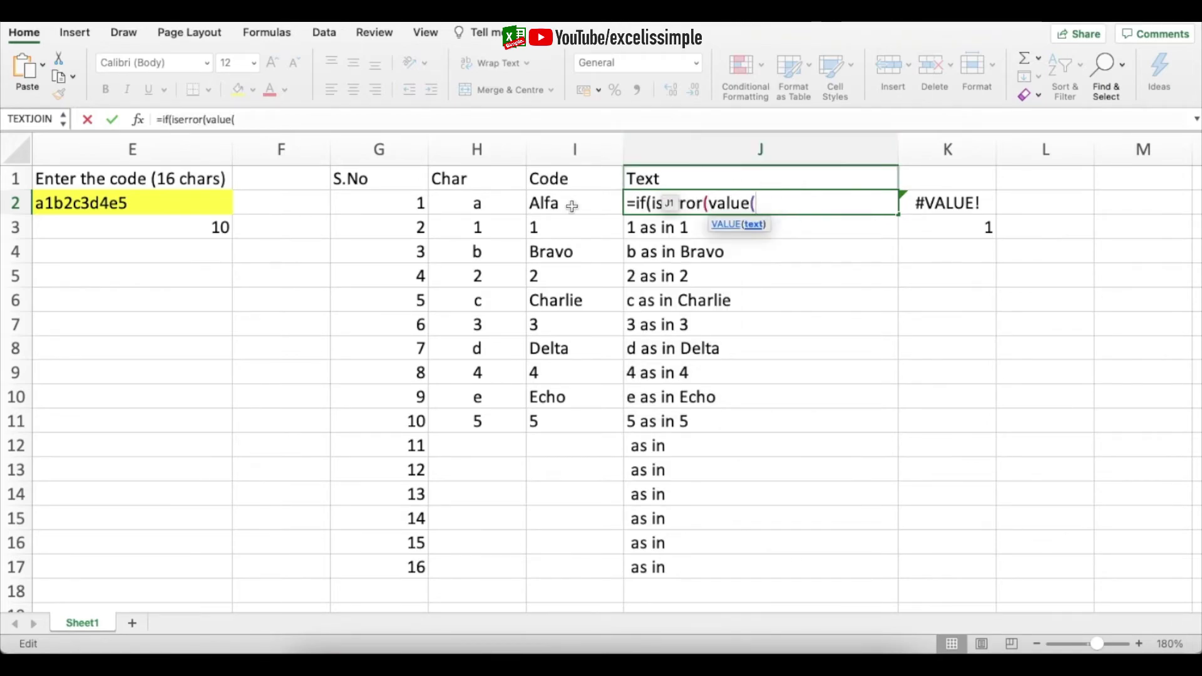
left_click(485, 200)
type(")")
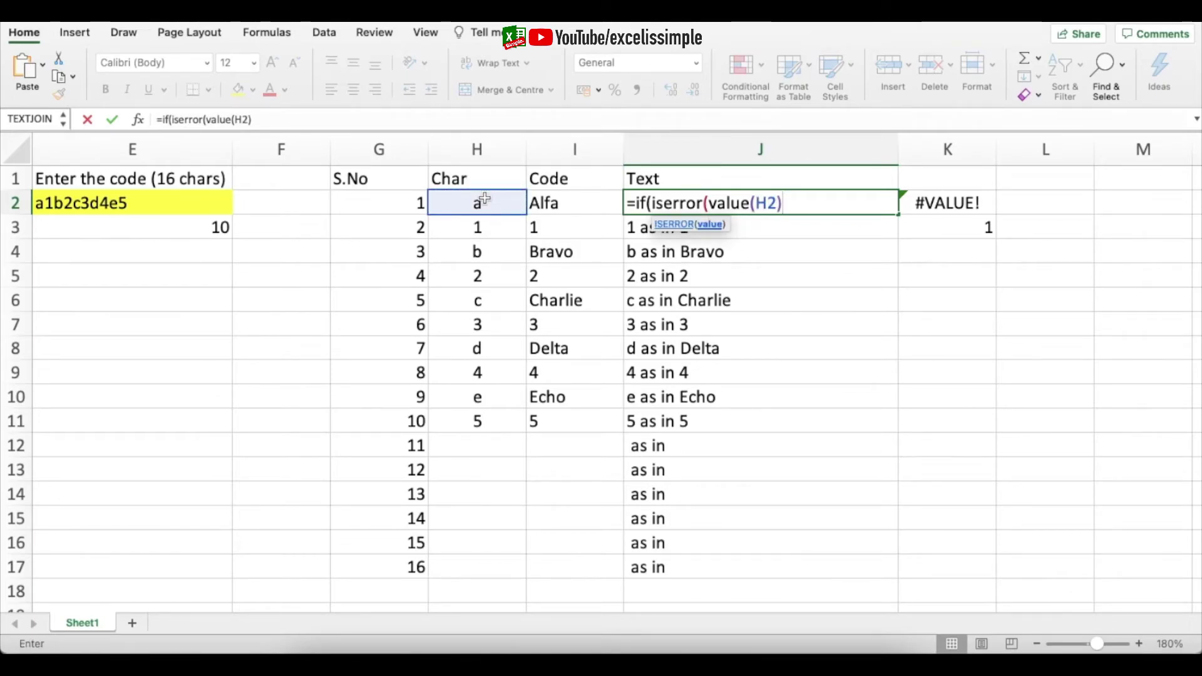
type("),")
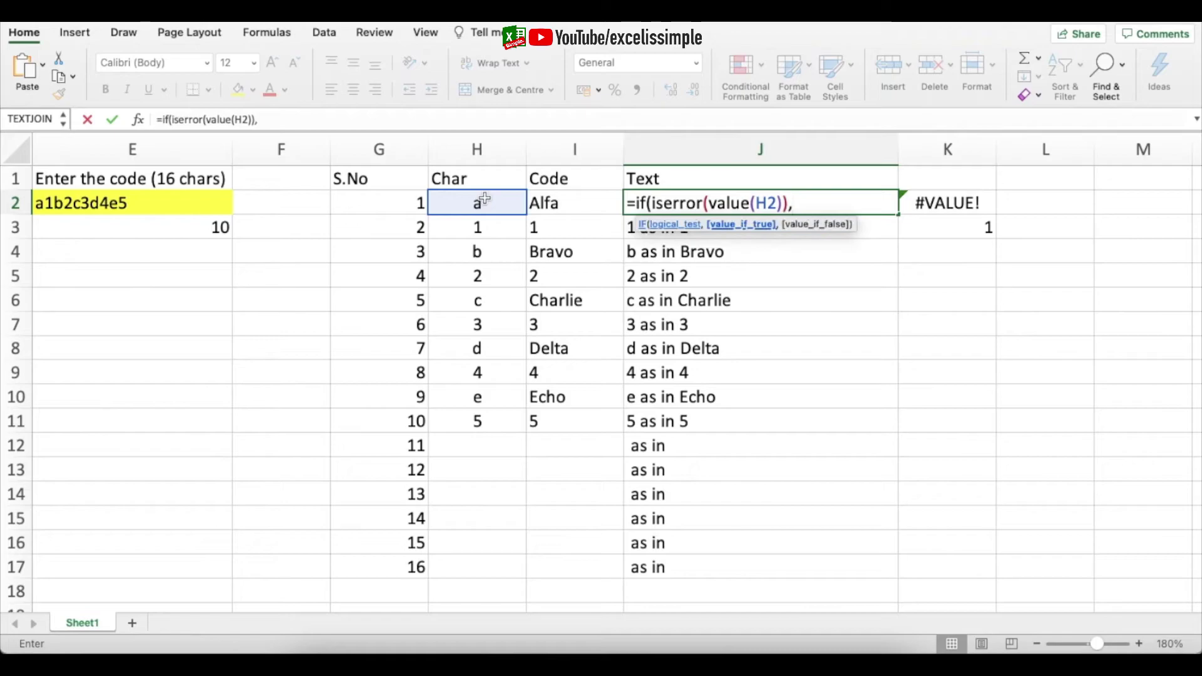
left_click(485, 199)
type("&\" as in \"&I2,")
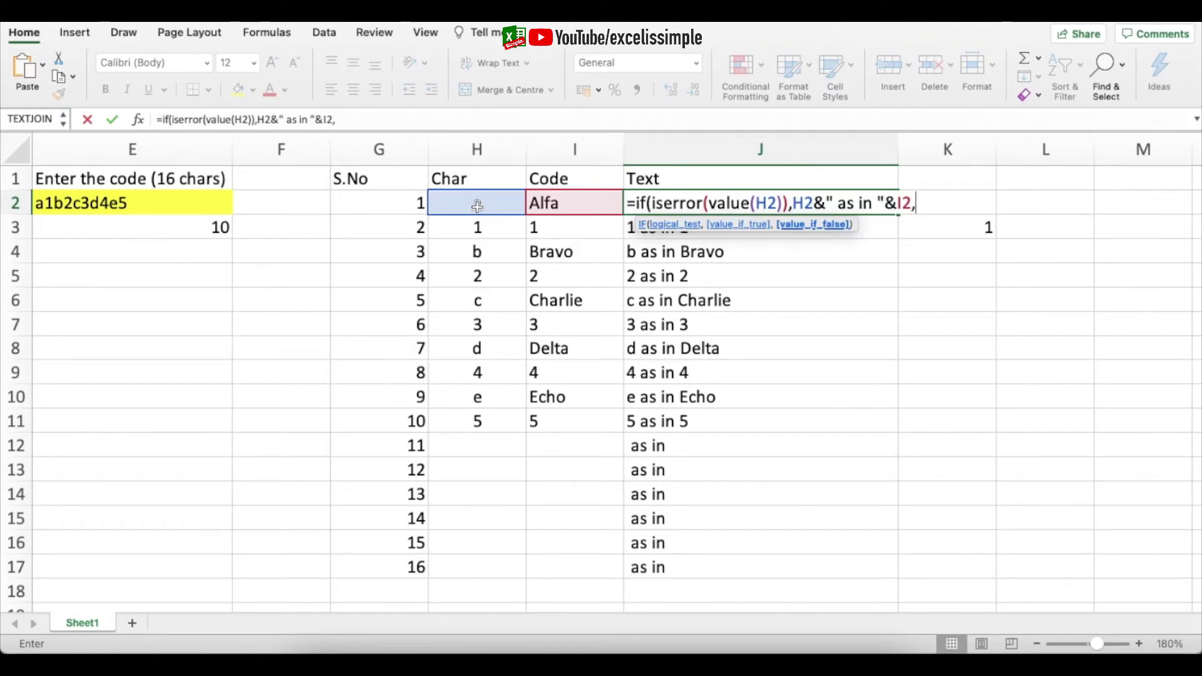
left_click(477, 204)
type("&\"")
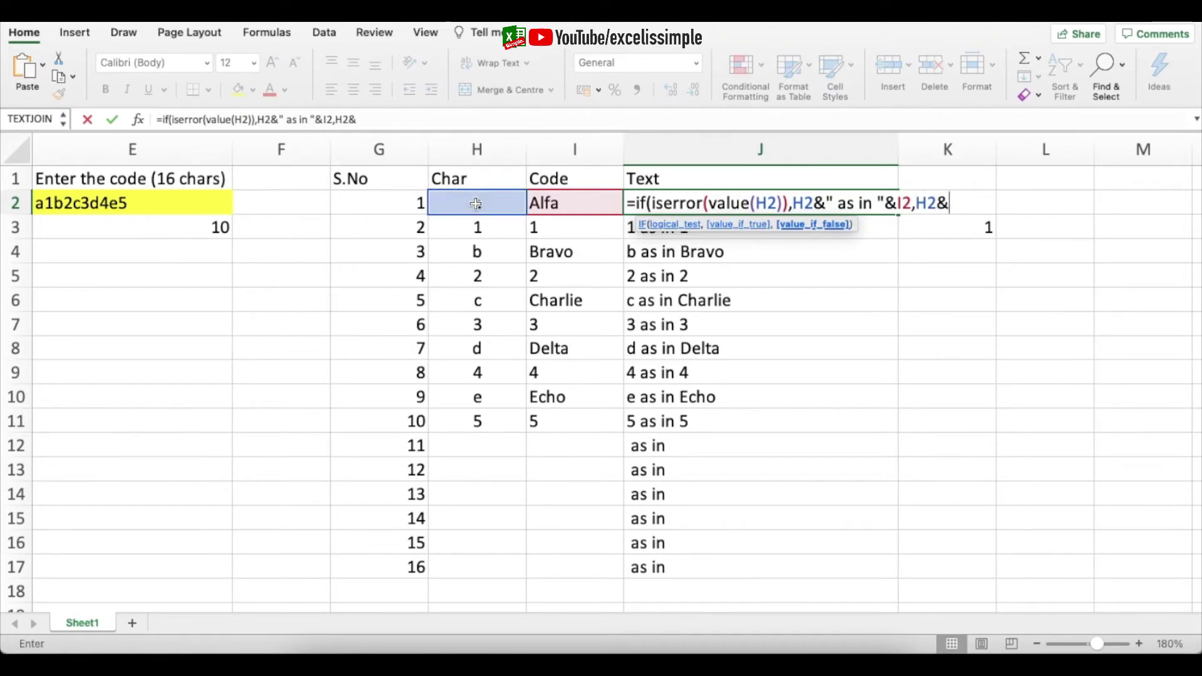
type(" as a number\"")
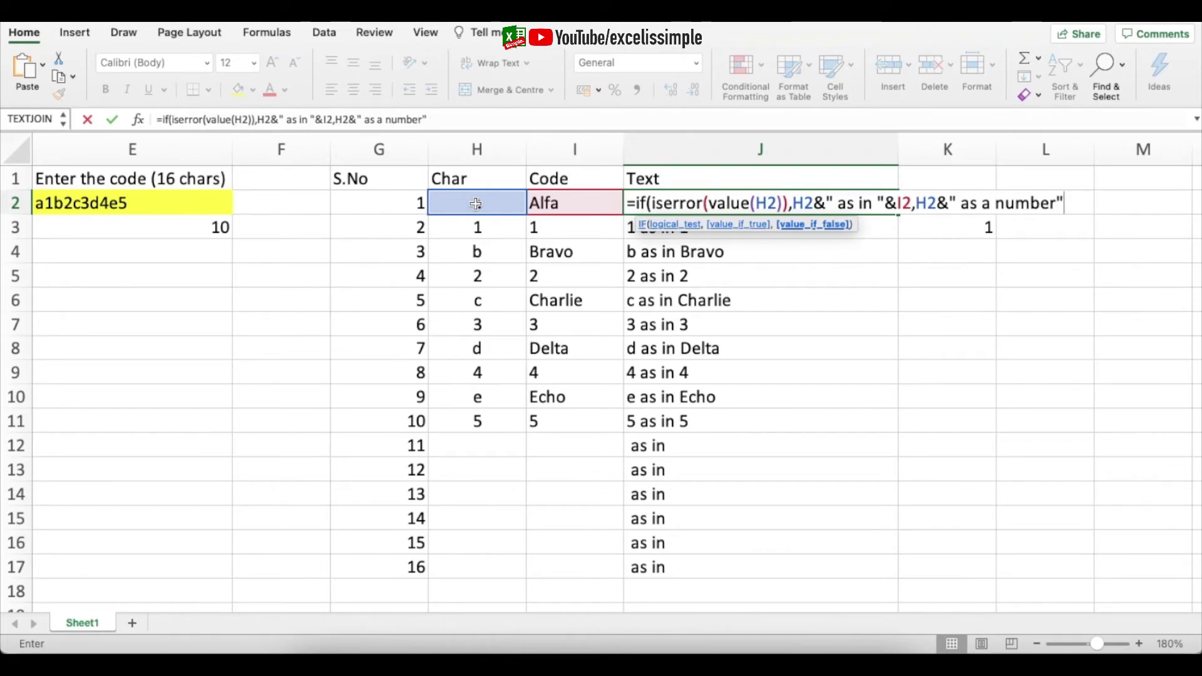
type(")")
key("Return")
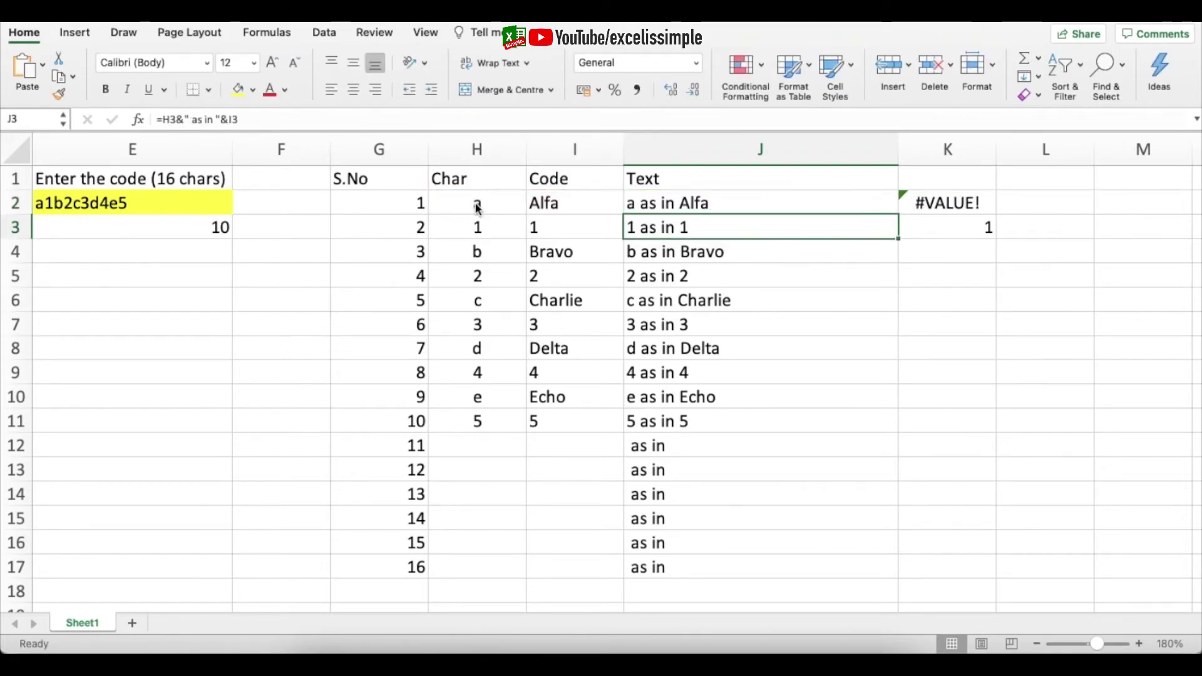
Fill the new Text formula down to J17 and check the blank rows 12–17
key("Up")
key("super+c")
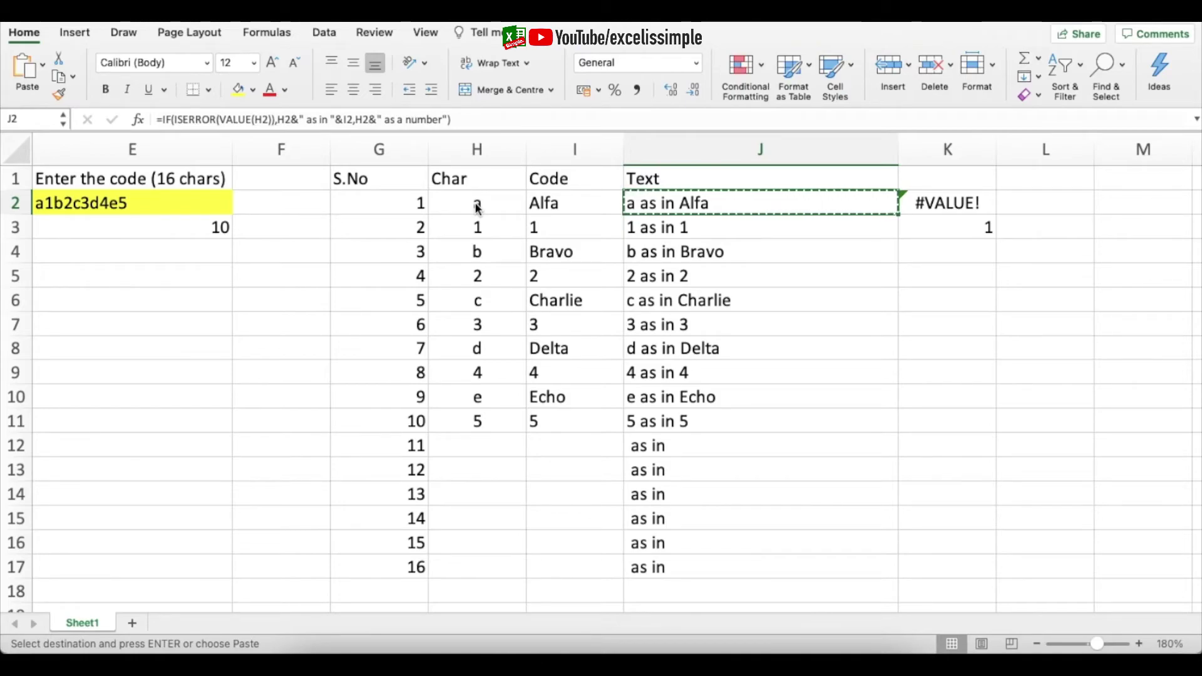
key("super+shift+Down")
key("super+v")
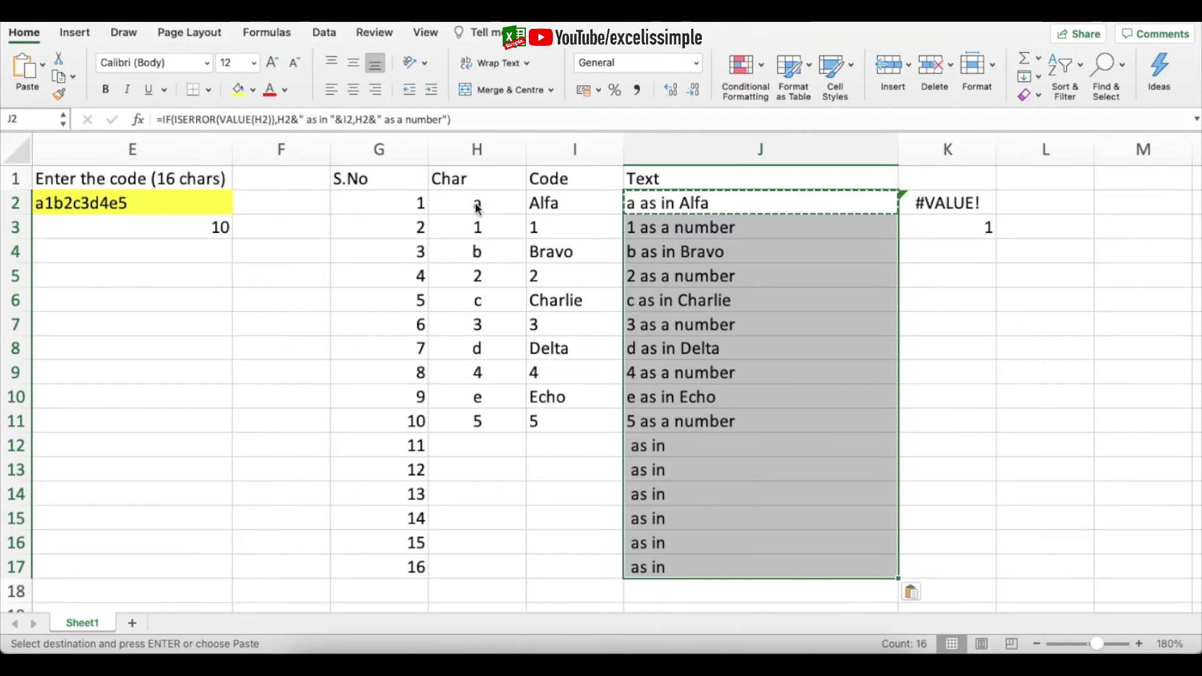
left_click(475, 447)
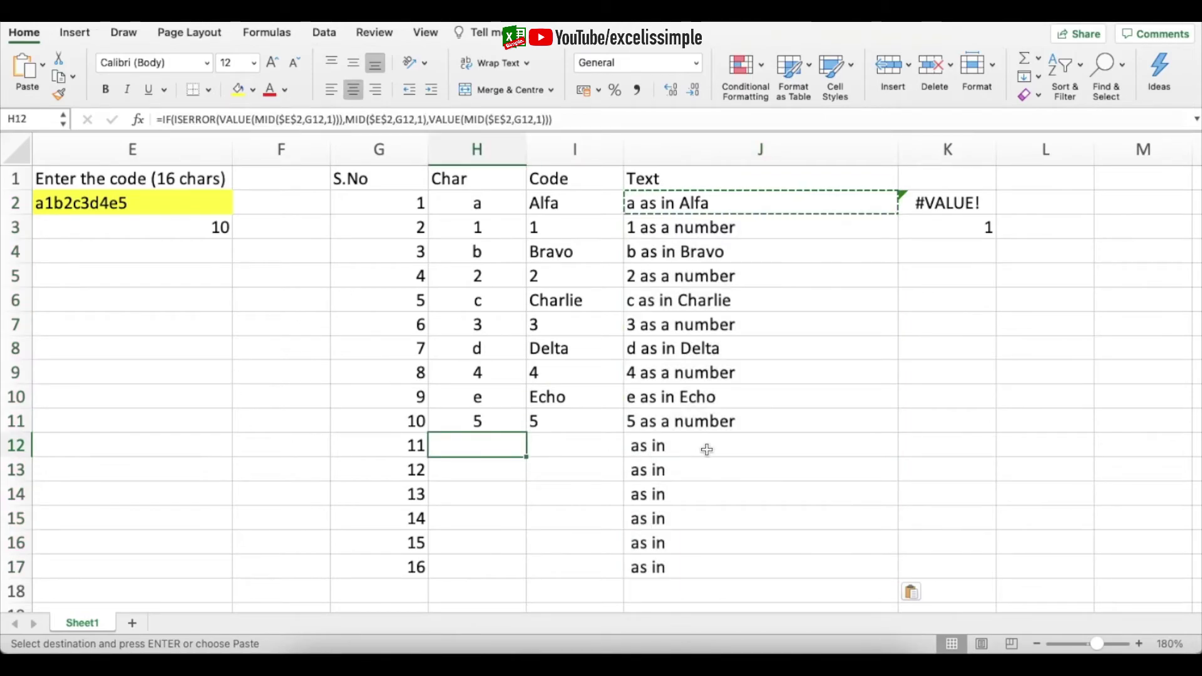
left_click_drag(690, 448, 688, 578)
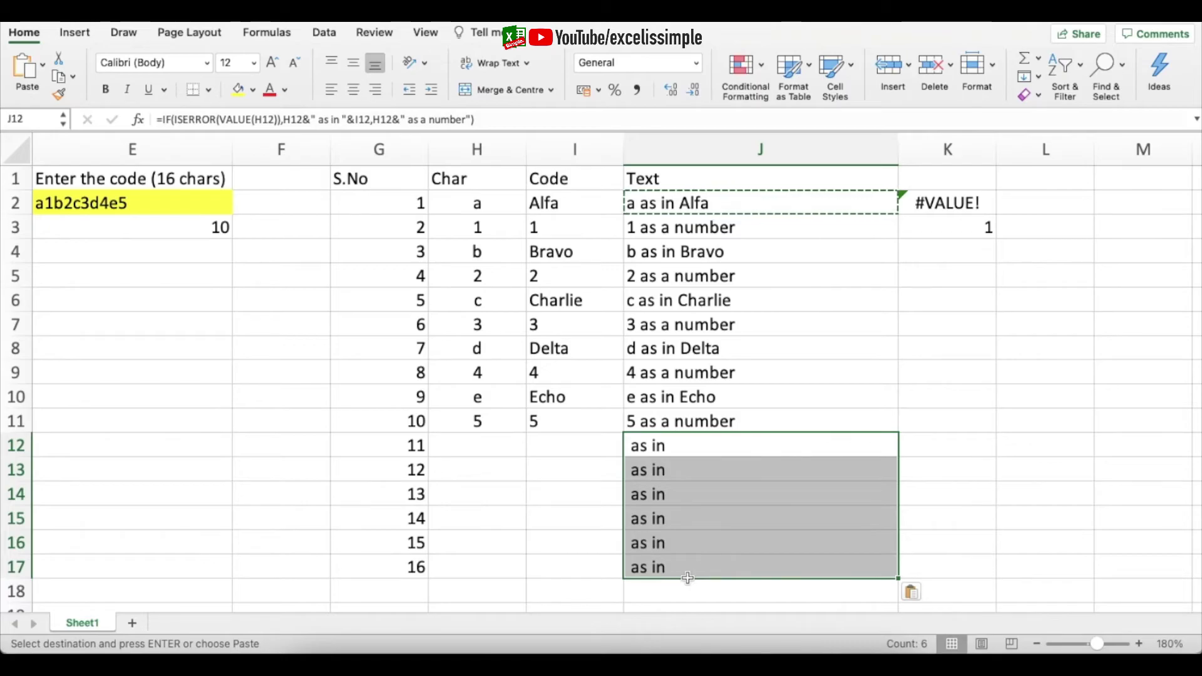
left_click(687, 418)
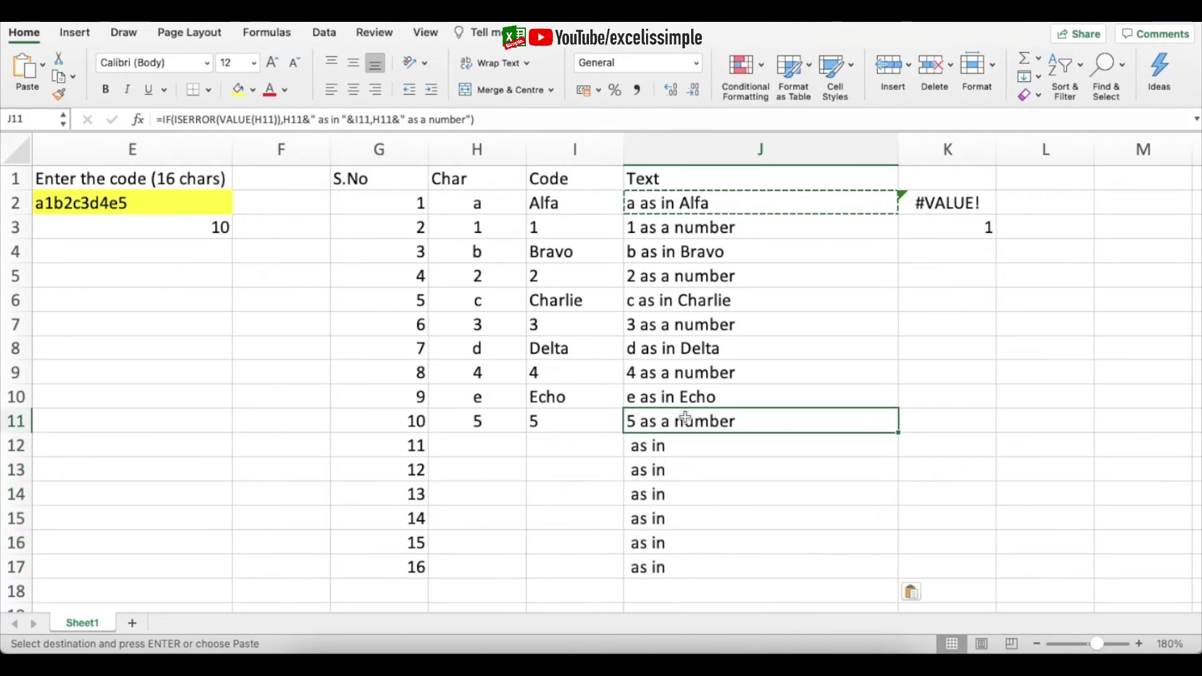
left_click(466, 208)
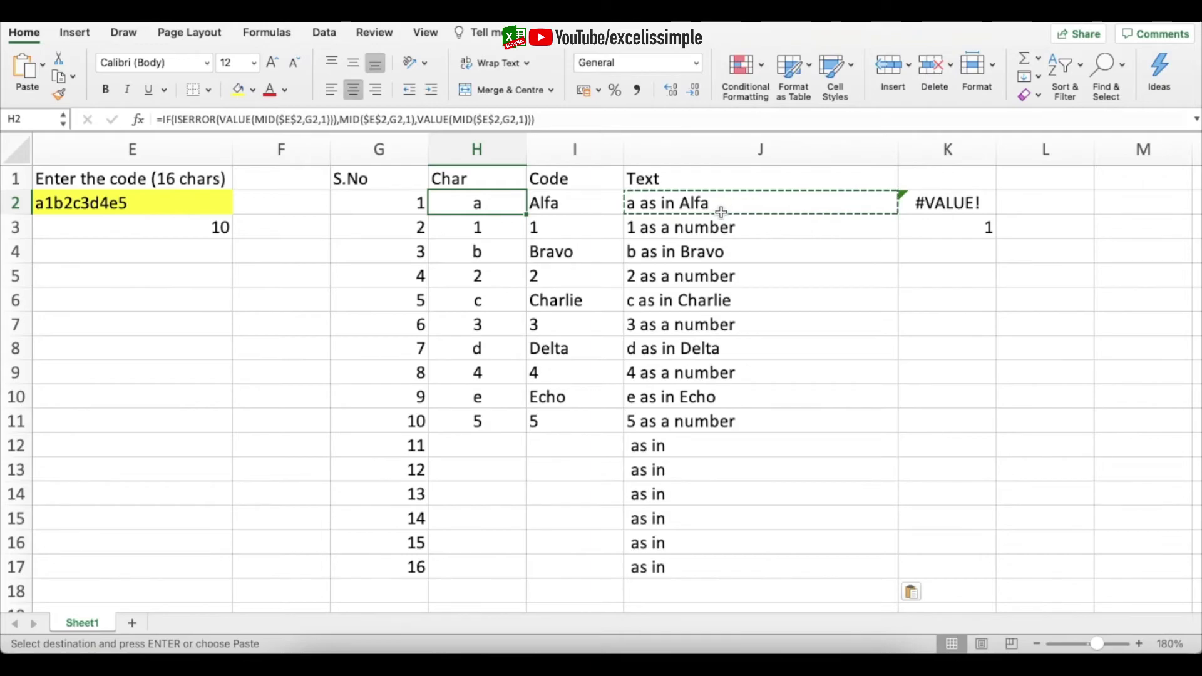
Prefix J2's formula with IF(LEN(H2)=0,"", …) so empty characters give blank text
left_click(689, 203)
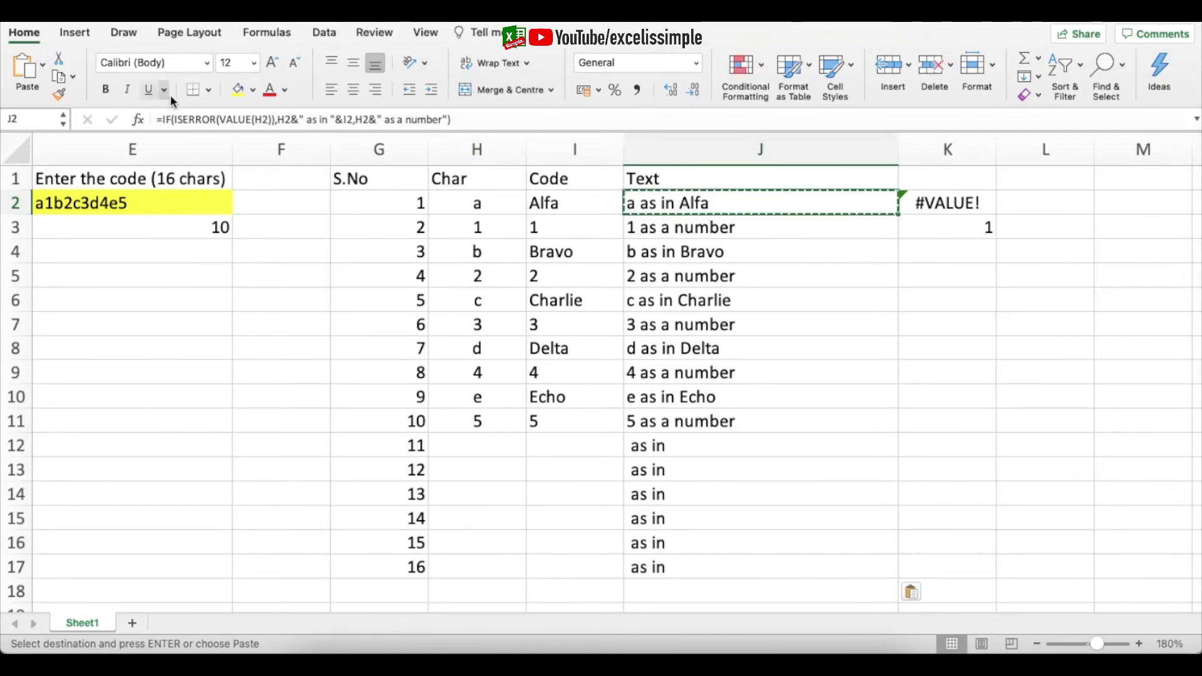
left_click(160, 119)
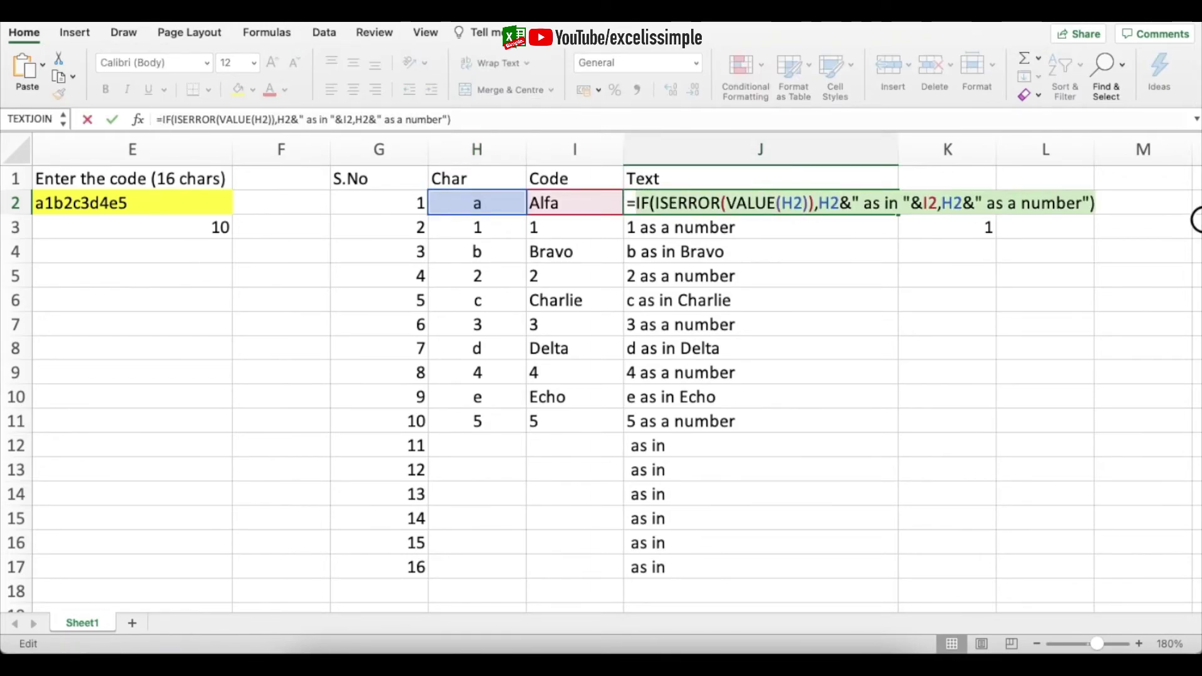
key("Escape")
type("=if(len(")
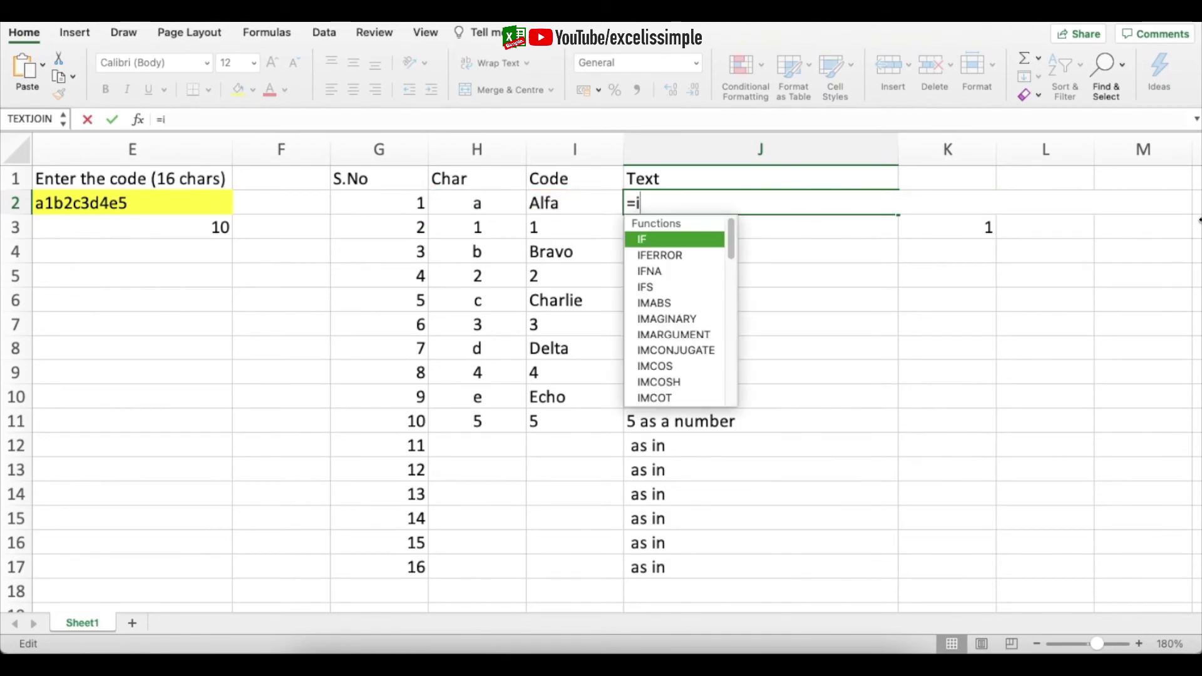
left_click(506, 203)
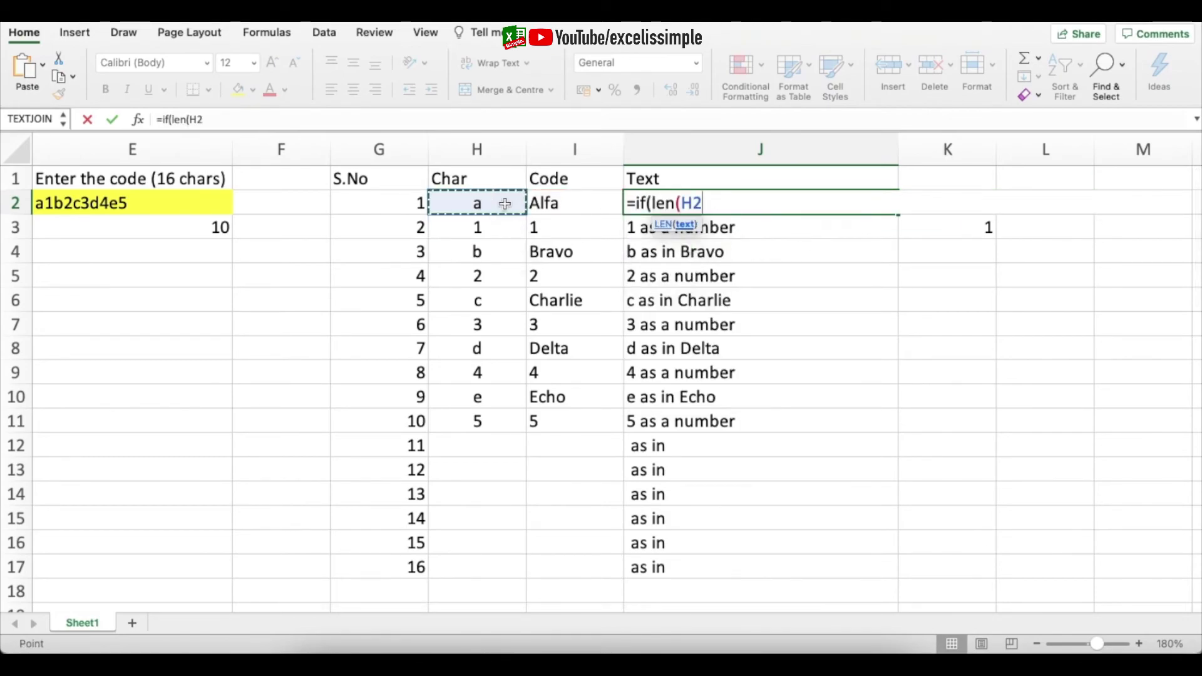
type(")=0")
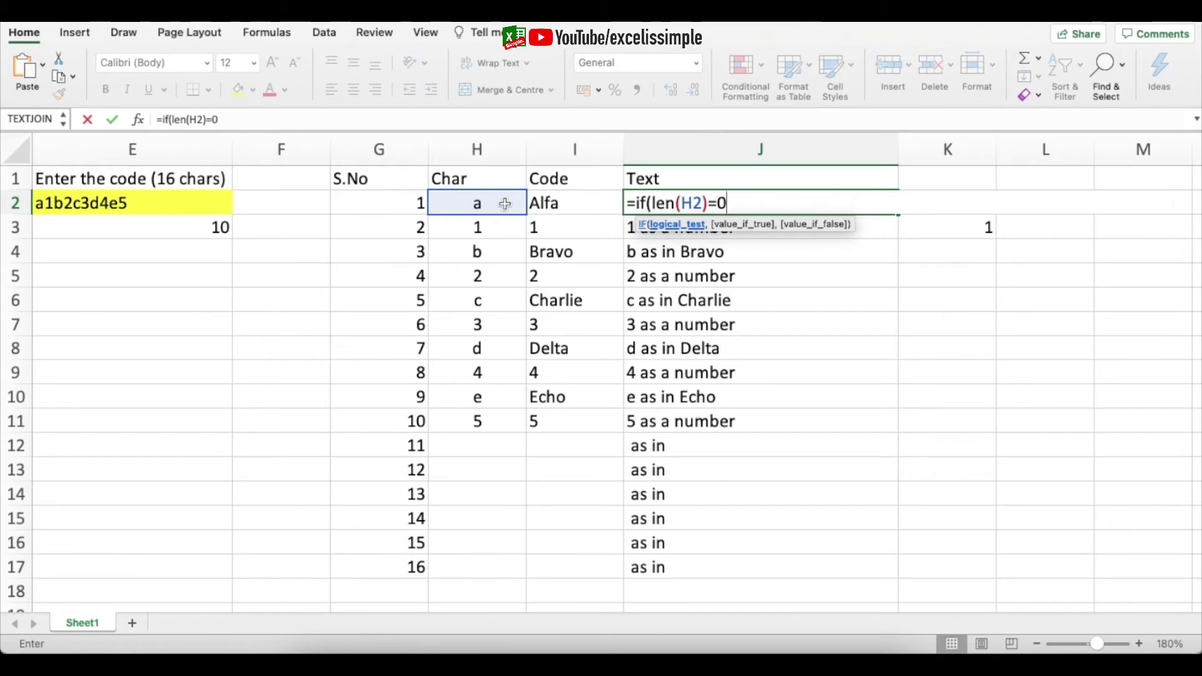
type(",\"\"")
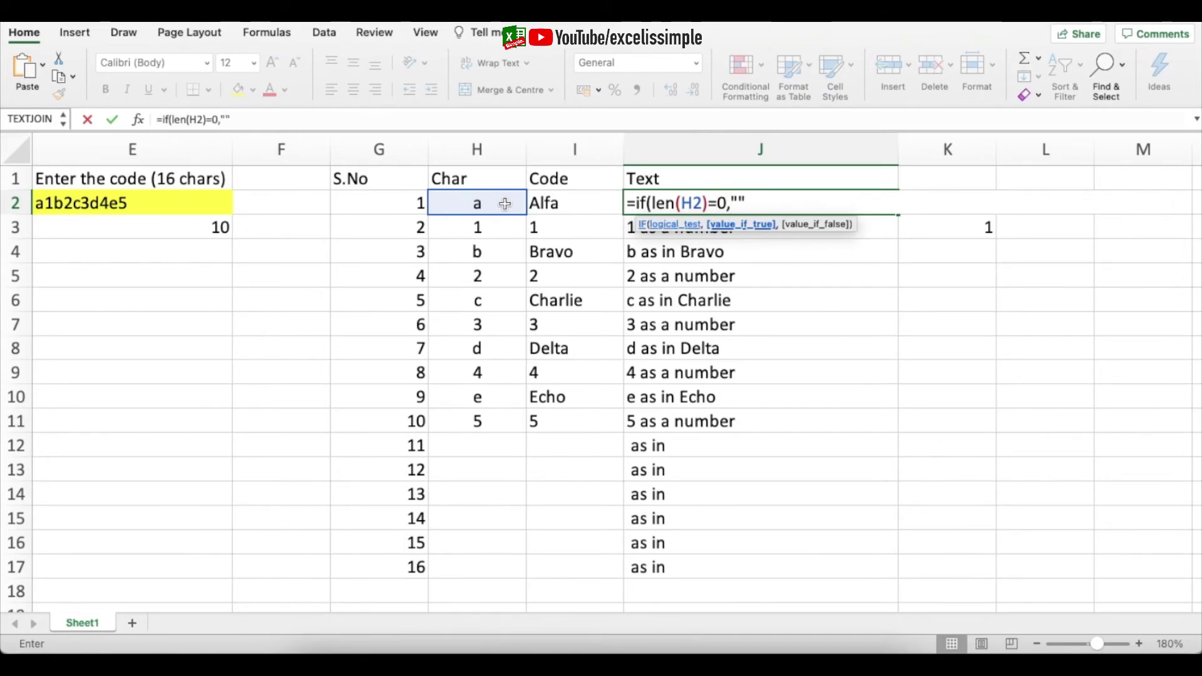
type(",")
key("super+v")
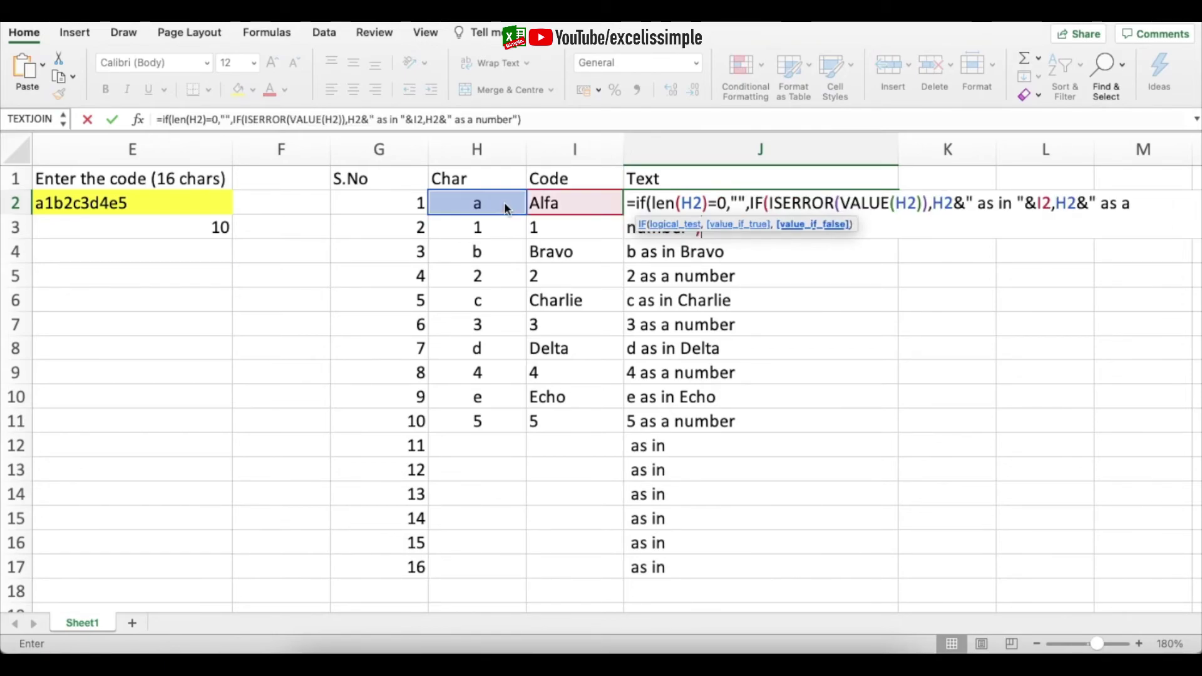
key("ctrl+Return")
Fill the formula down to J17 and clear the scratch cells K2:K3
key("super+c")
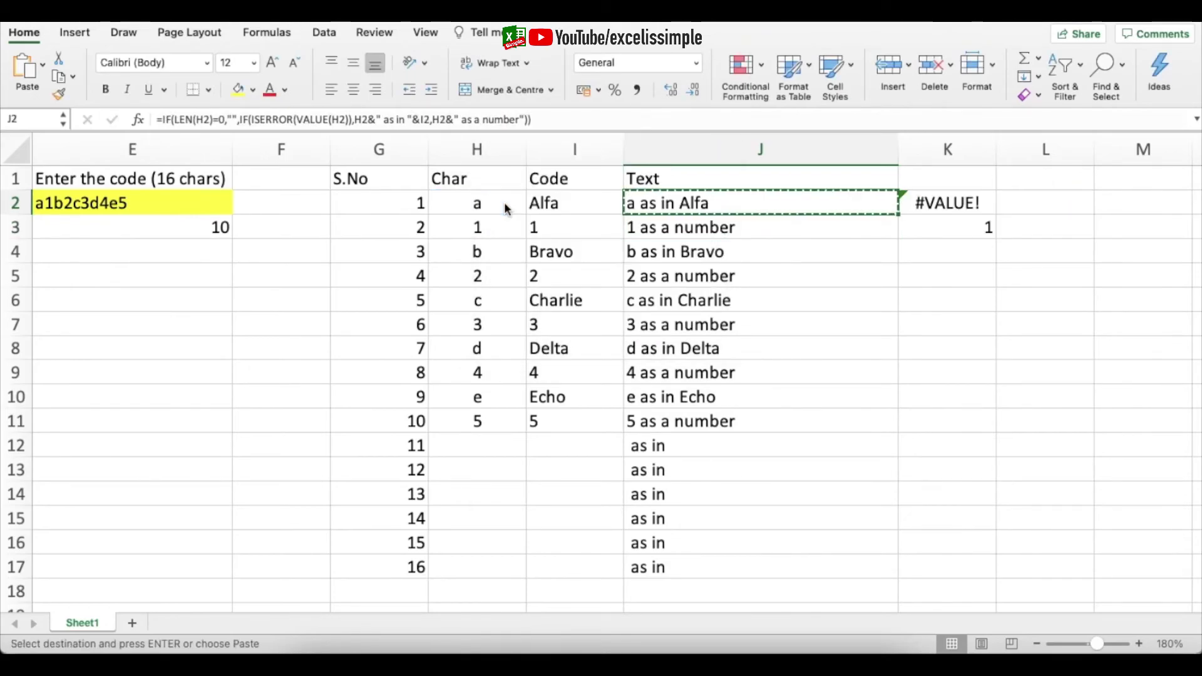
key("shift+super+Down")
key("super+v")
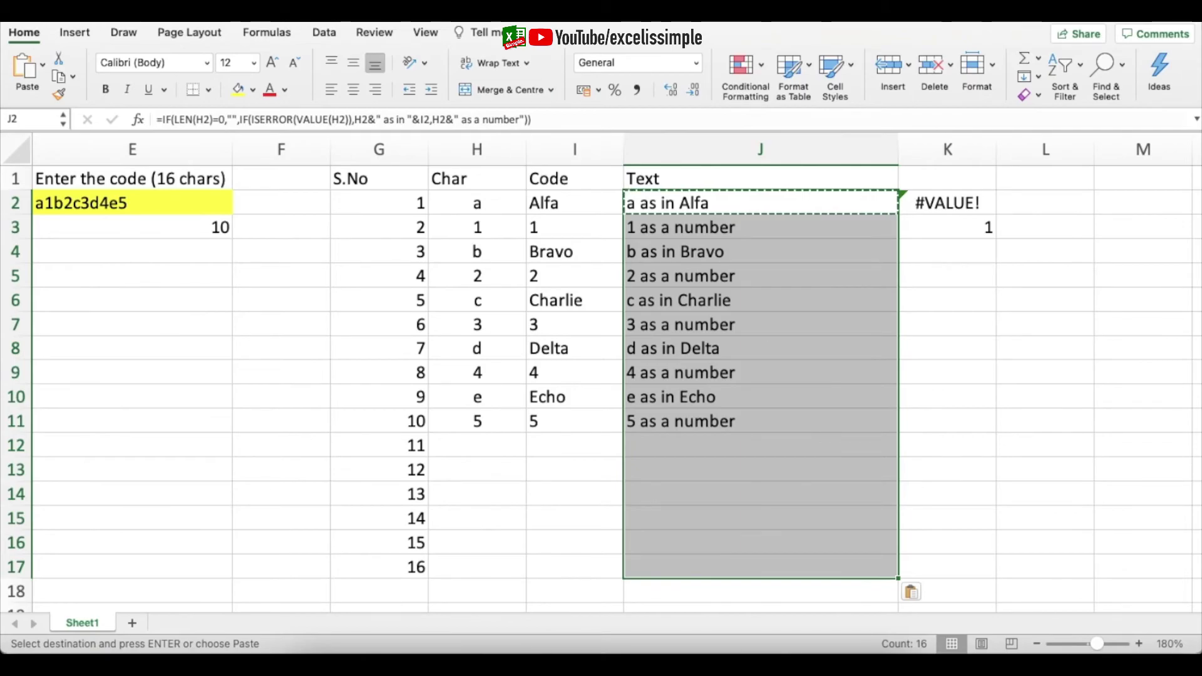
left_click_drag(948, 203, 961, 235)
key("Delete")
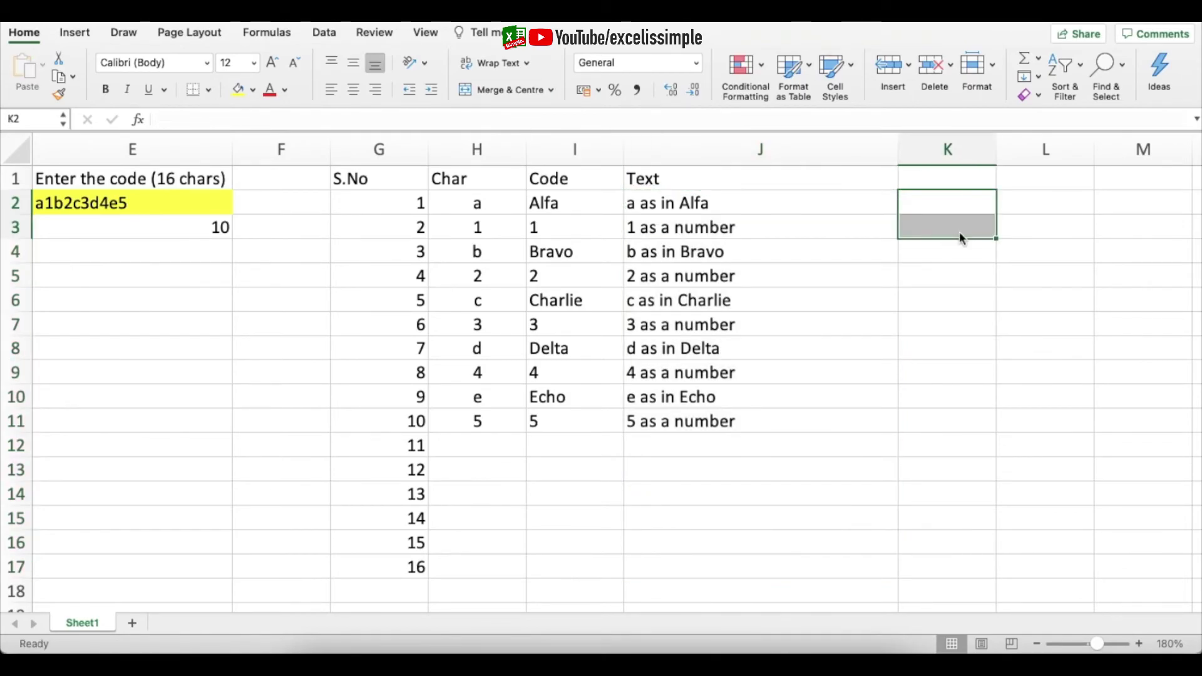
Remove italic from the table headers and set every cell on the sheet to locked and hidden
left_click(403, 169)
key("ctrl+shift+Right")
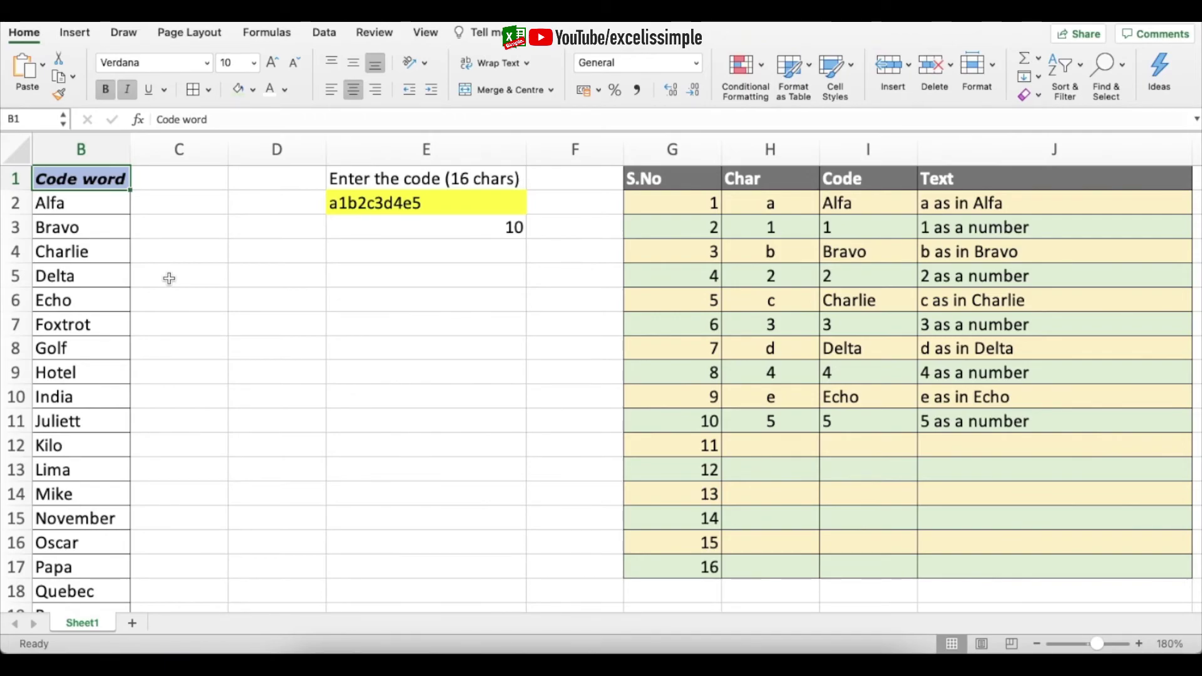
left_click(23, 155)
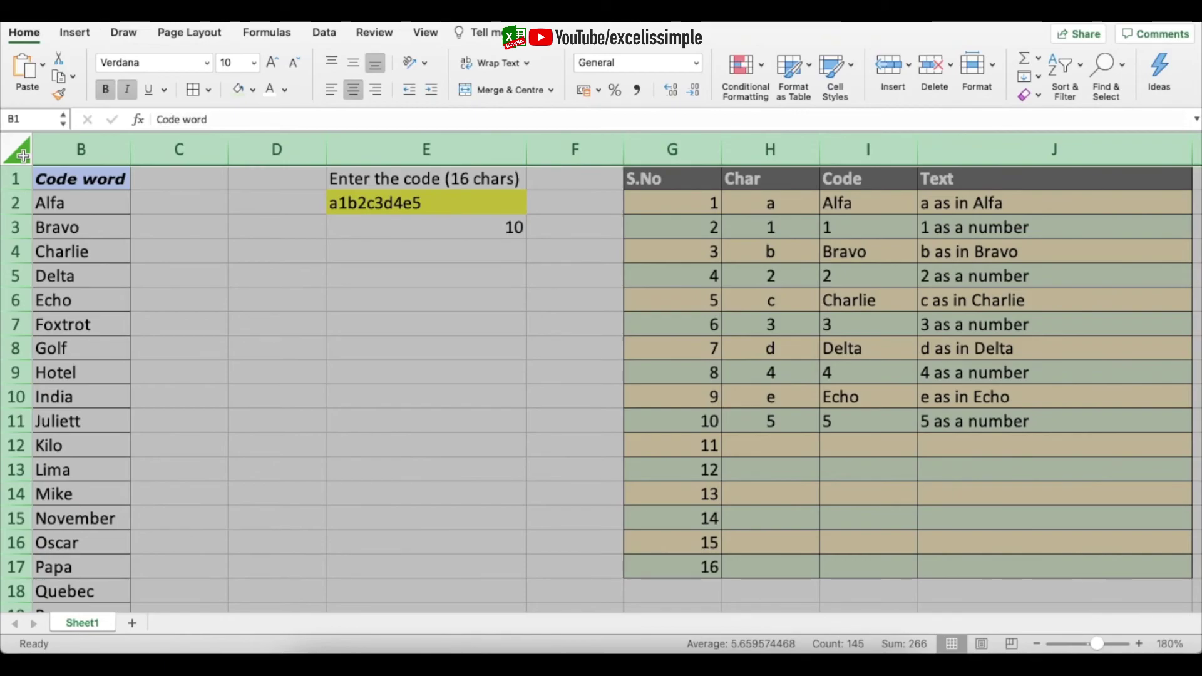
key("super+i")
key("super+1")
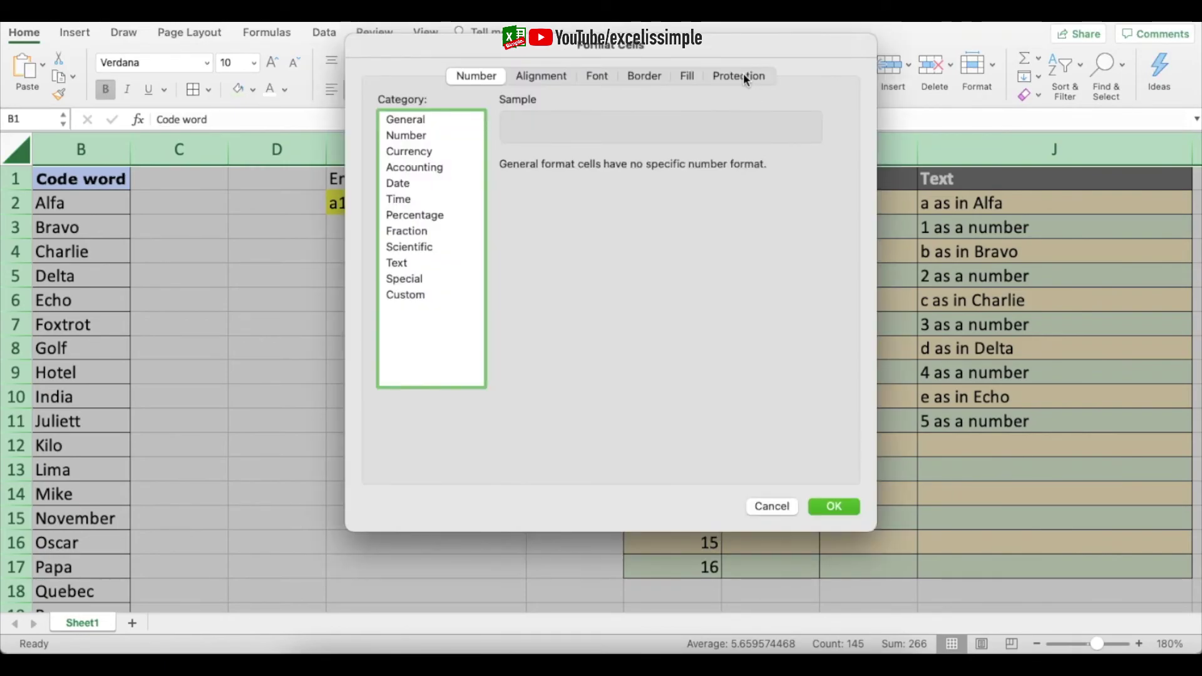
left_click(745, 77)
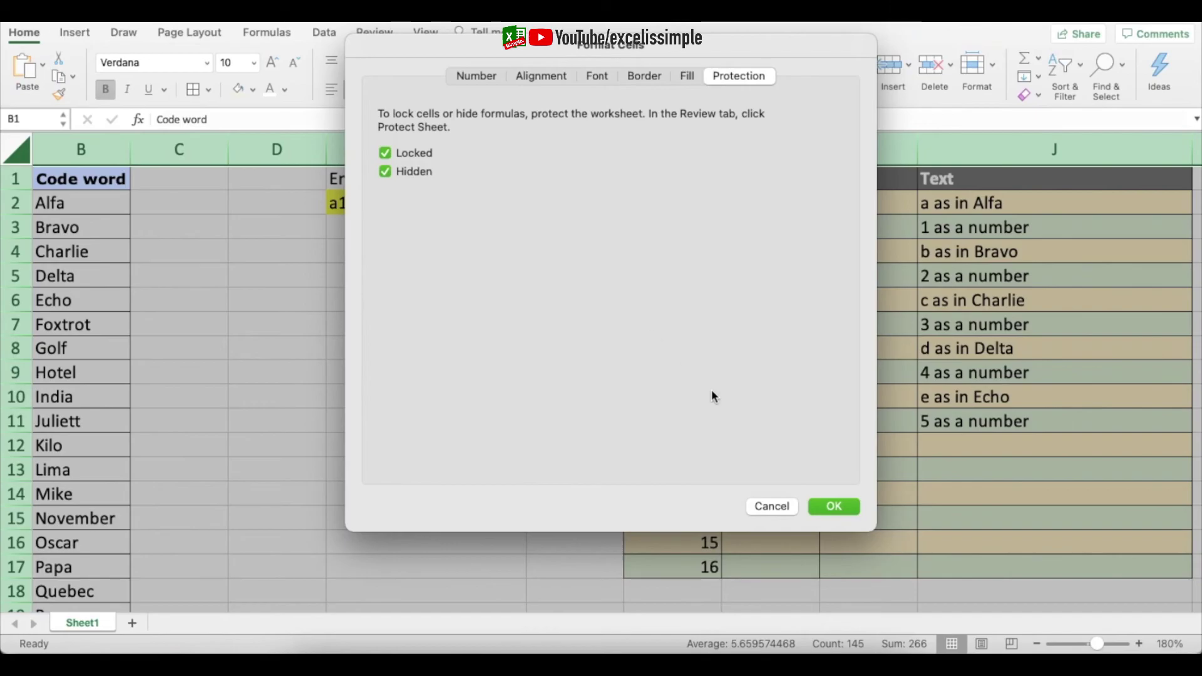
left_click(835, 506)
Unlock the code entry cell E2 so it stays editable
left_click(424, 231)
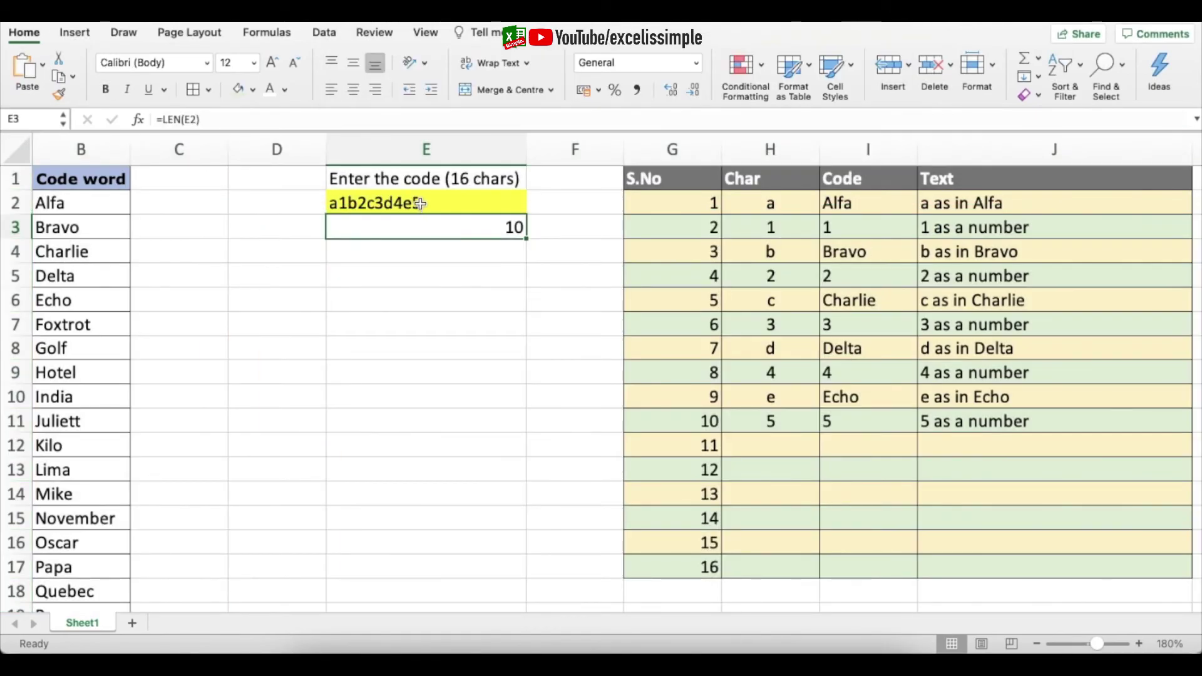
left_click(419, 203)
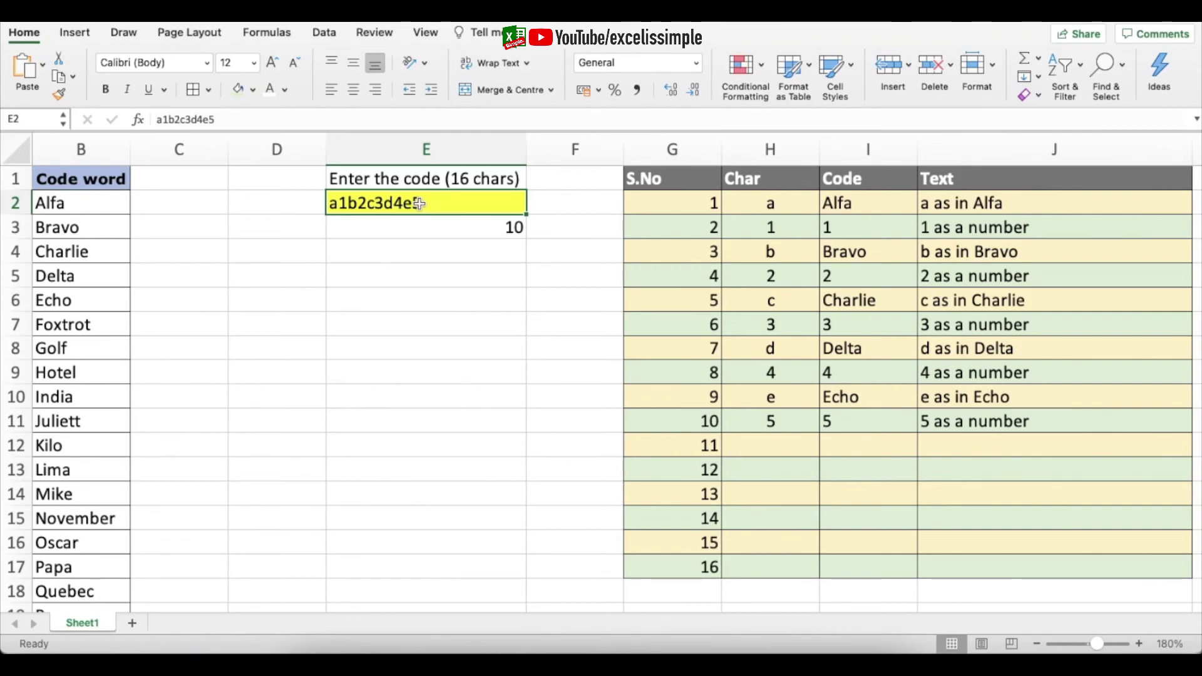
key("super+1")
left_click(386, 153)
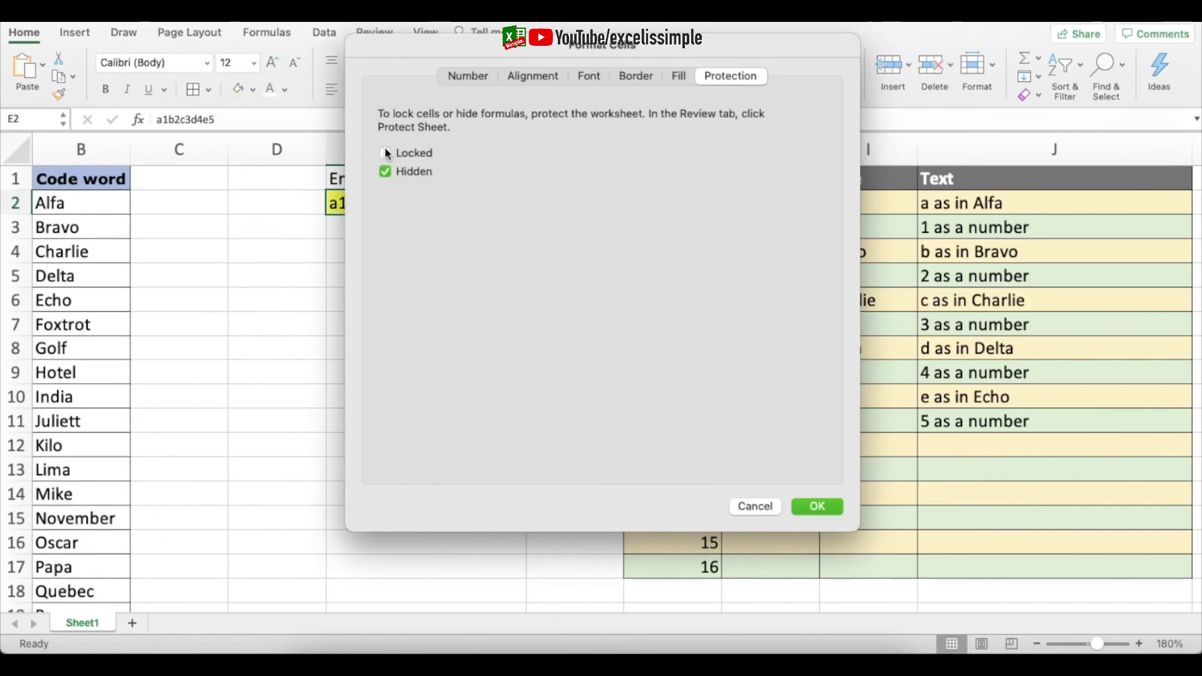
left_click(817, 506)
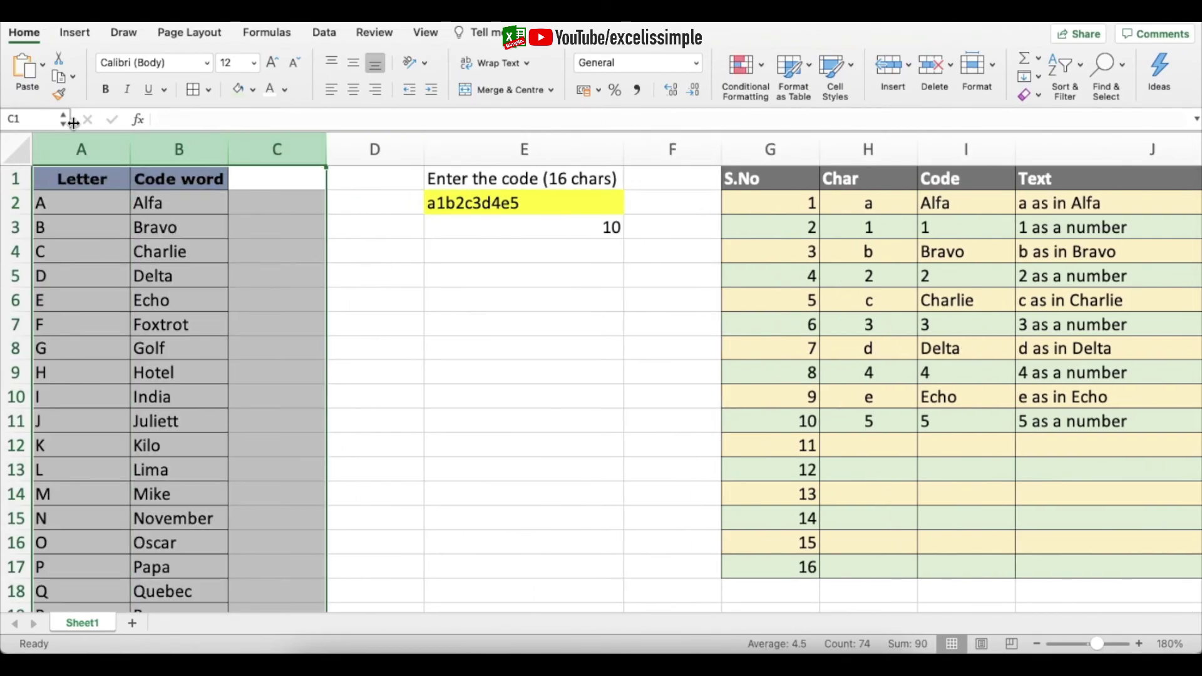
Hide columns A to C, then confirm the protected sheet blocks editing J4
right_click(159, 274)
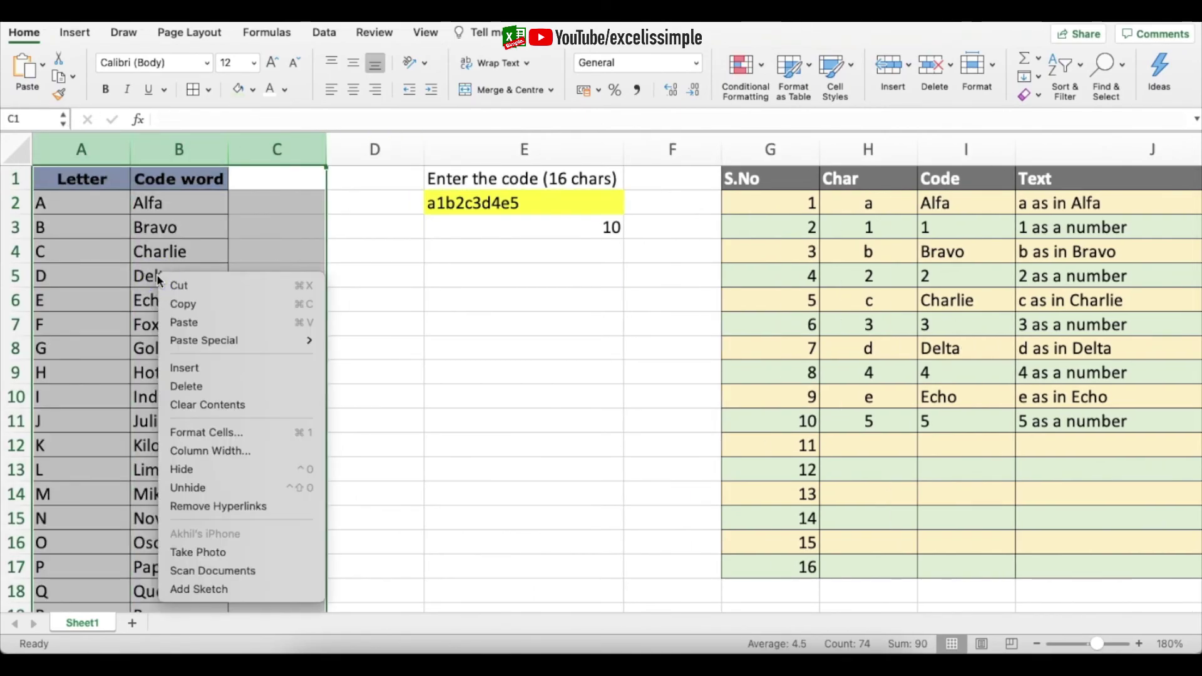
left_click(207, 471)
left_click(231, 348)
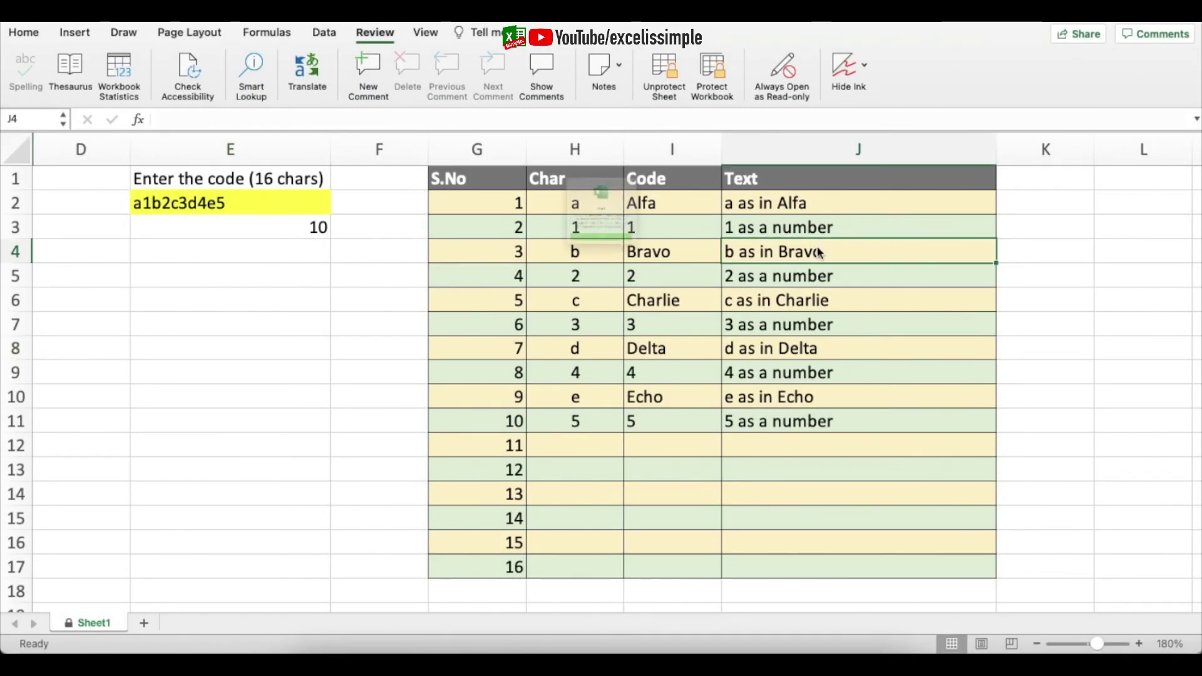
double_click(817, 249)
left_click(626, 295)
Test the converter by entering codes a123gfhhd, br1234tu and bbhheroot12 in E2
left_click(166, 208)
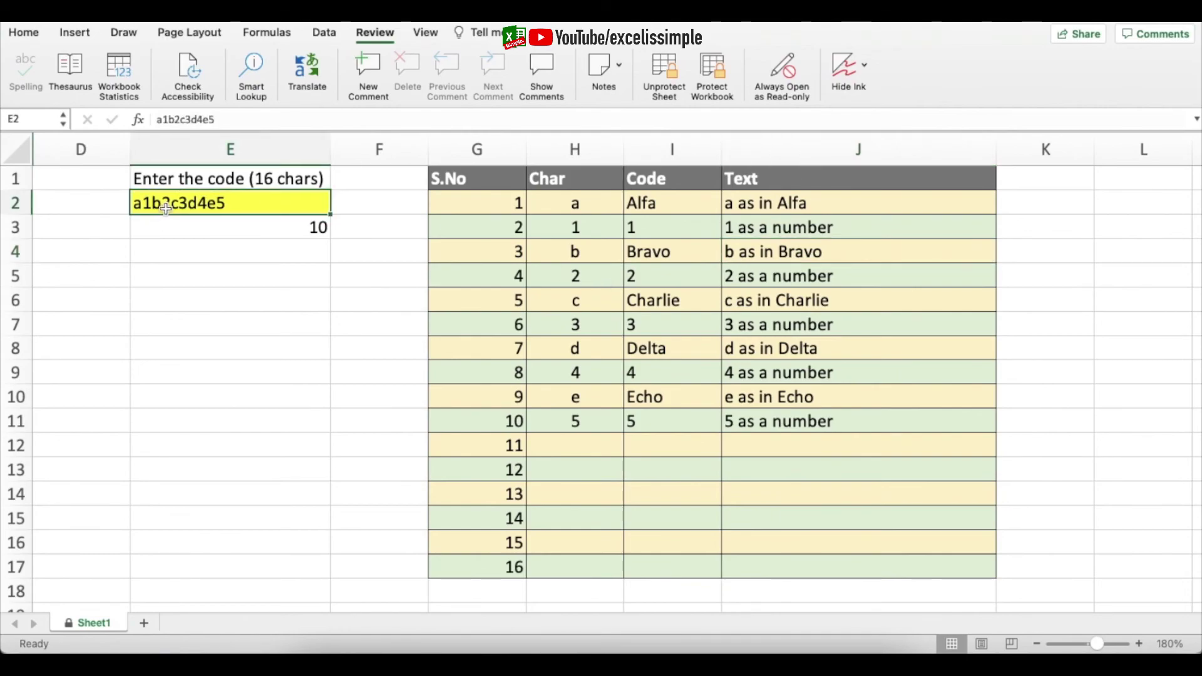
key("Delete")
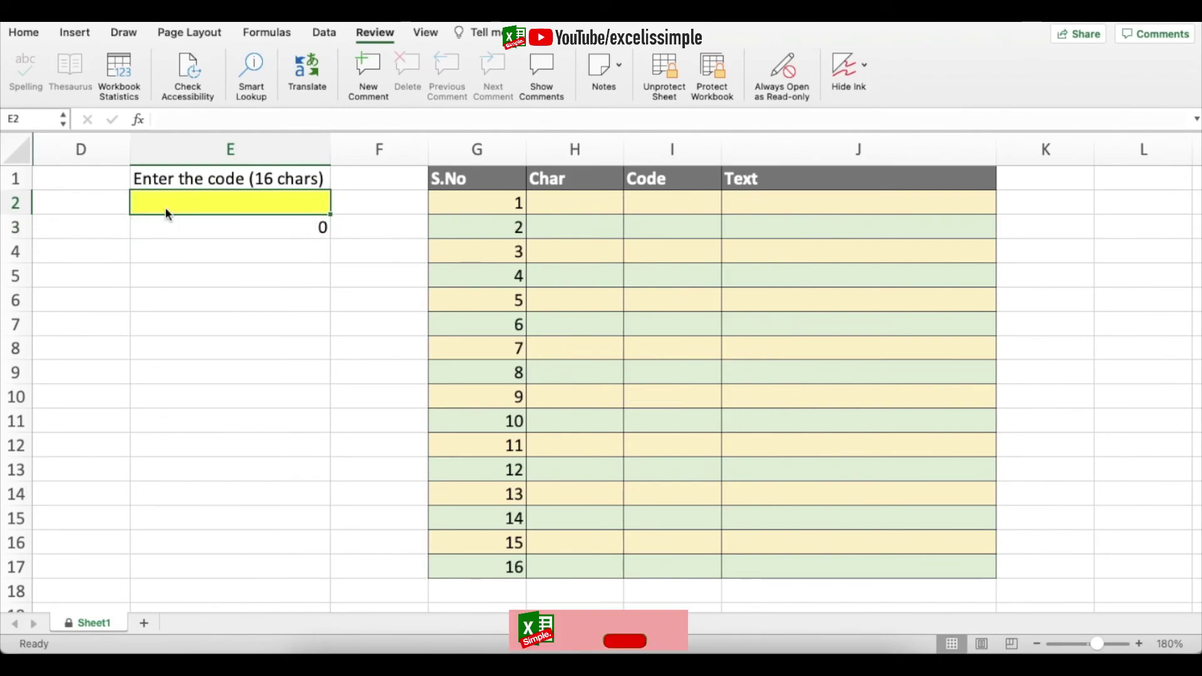
type("a123gfhhd")
key("Return")
left_click(187, 207)
type("br1234tu")
key("Return")
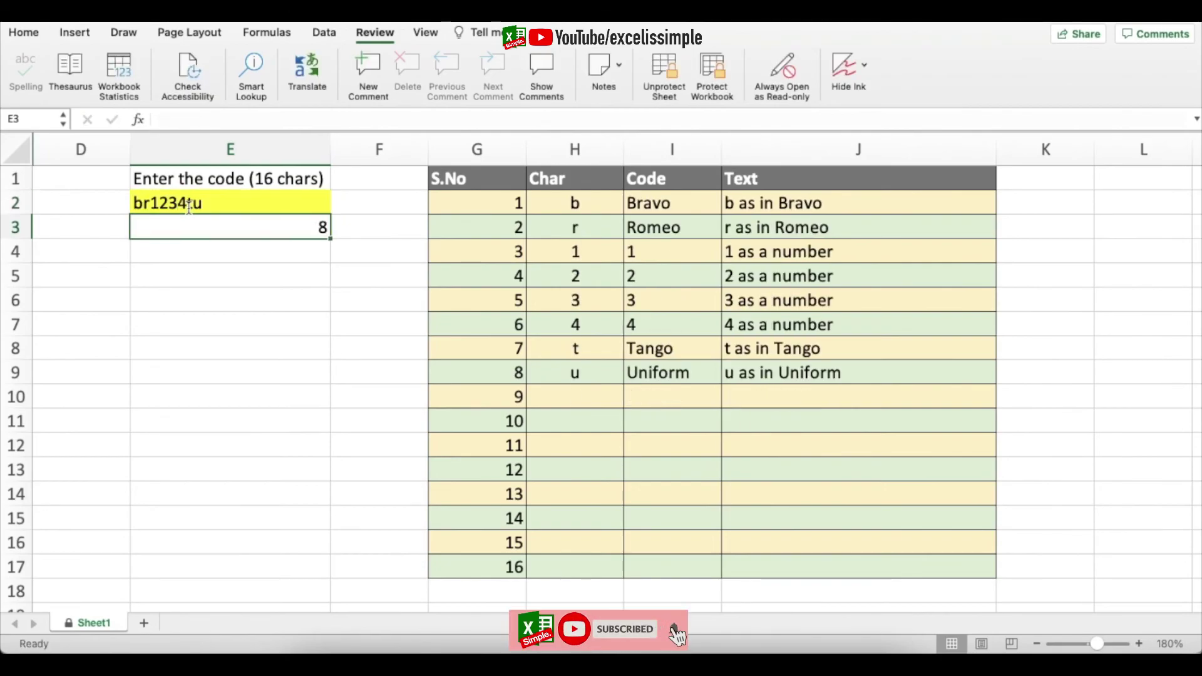
left_click(189, 207)
type("bbhheroot12")
key("Return")
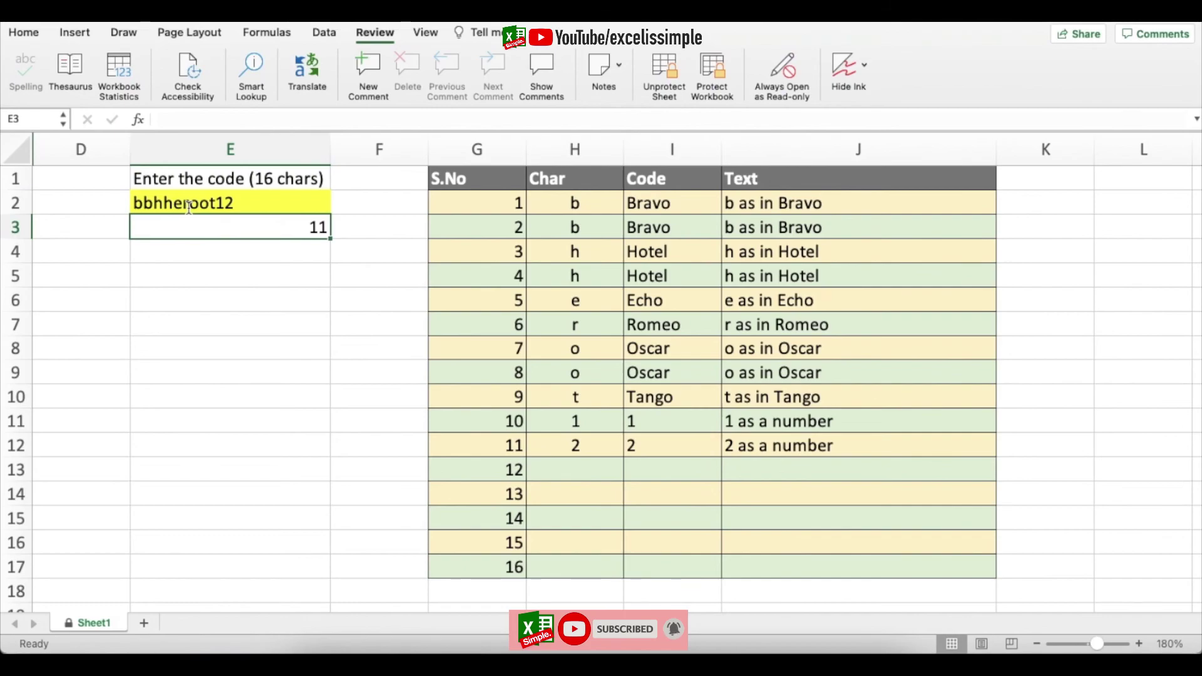